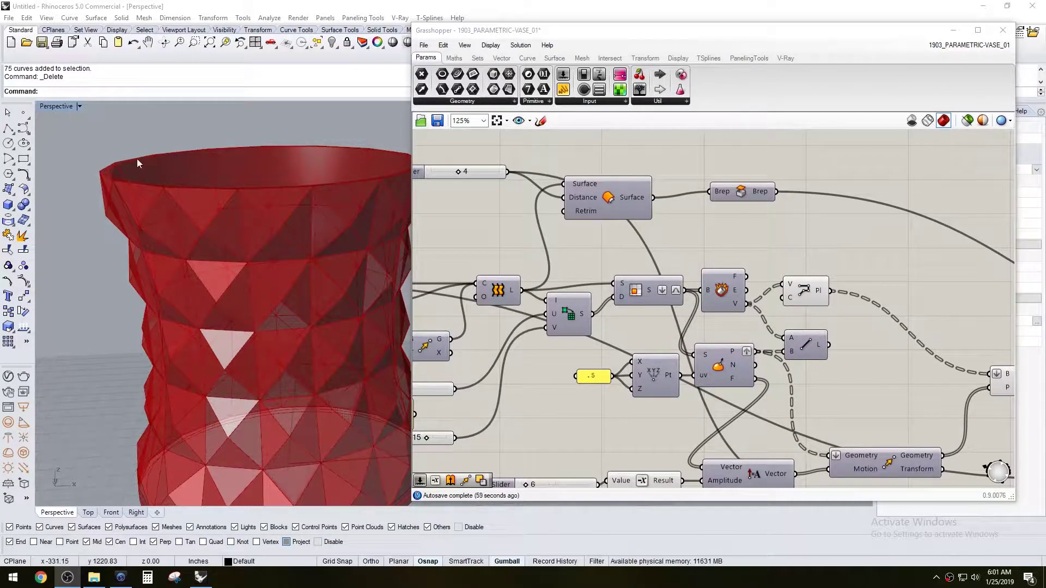
Step: Examine the faceted vase's rim and wall panels up close, highlighting the final Solid Union result
{"action": "right_click_drag", "start_coordinate": [329, 196], "coordinate": [278, 217]}
{"action": "scroll", "coordinate": [319, 198], "scroll_direction": "down", "scroll_amount": 2}
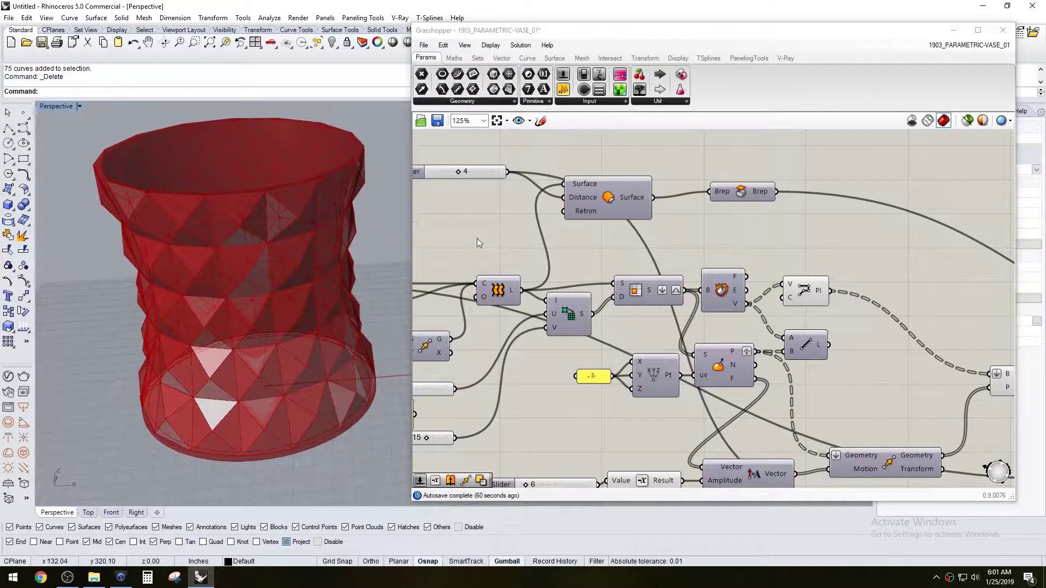
{"action": "scroll", "coordinate": [332, 189], "scroll_direction": "up", "scroll_amount": 5}
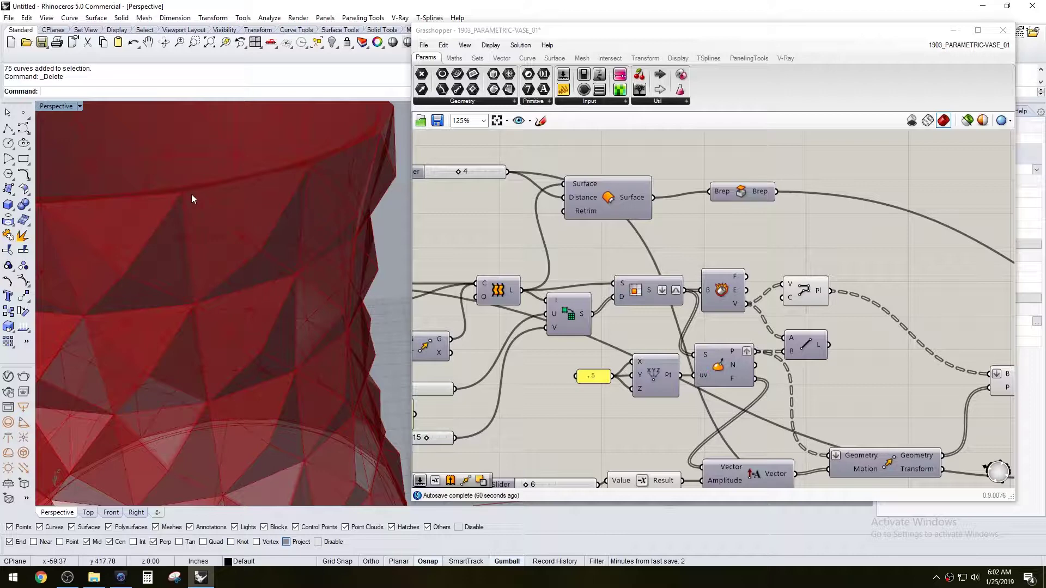
{"action": "left_click", "coordinate": [756, 240]}
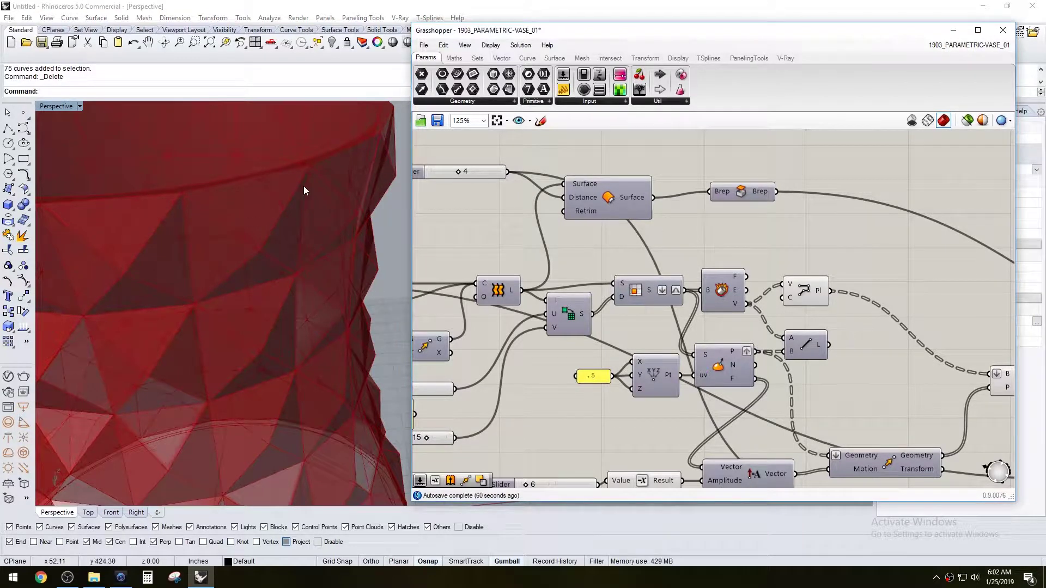
{"action": "scroll", "coordinate": [774, 253], "scroll_direction": "down", "scroll_amount": 6}
{"action": "scroll", "coordinate": [948, 299], "scroll_direction": "up", "scroll_amount": 7}
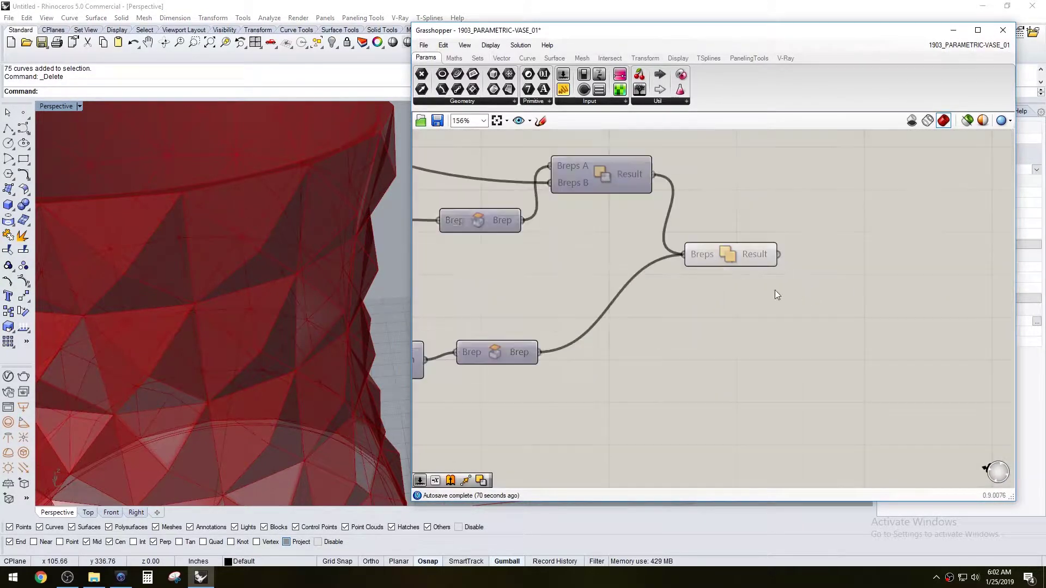
{"action": "left_click", "coordinate": [731, 256]}
{"action": "right_click_drag", "start_coordinate": [719, 265], "coordinate": [842, 298]}
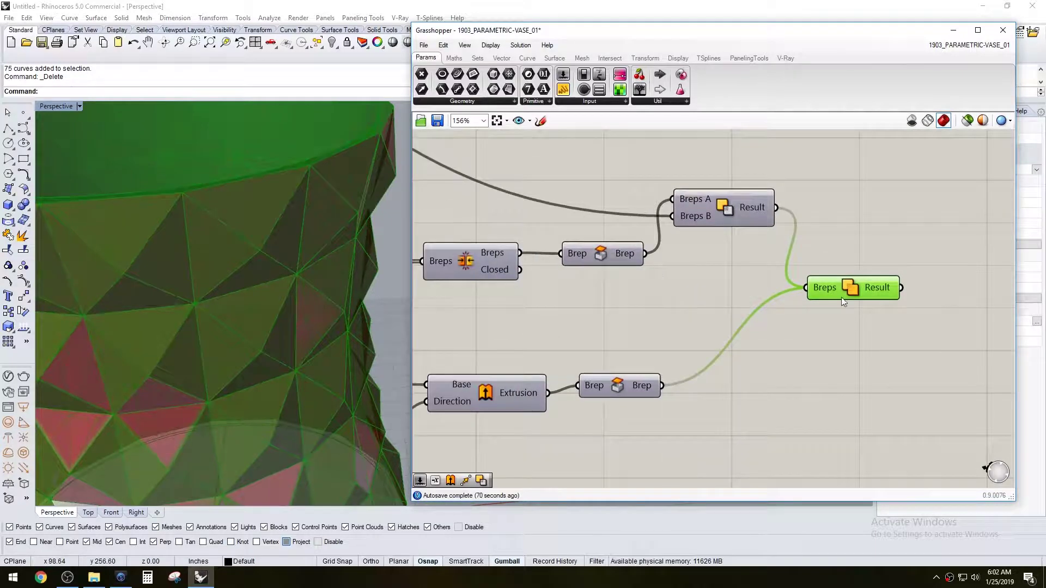
{"action": "scroll", "coordinate": [860, 293], "scroll_direction": "down", "scroll_amount": 3}
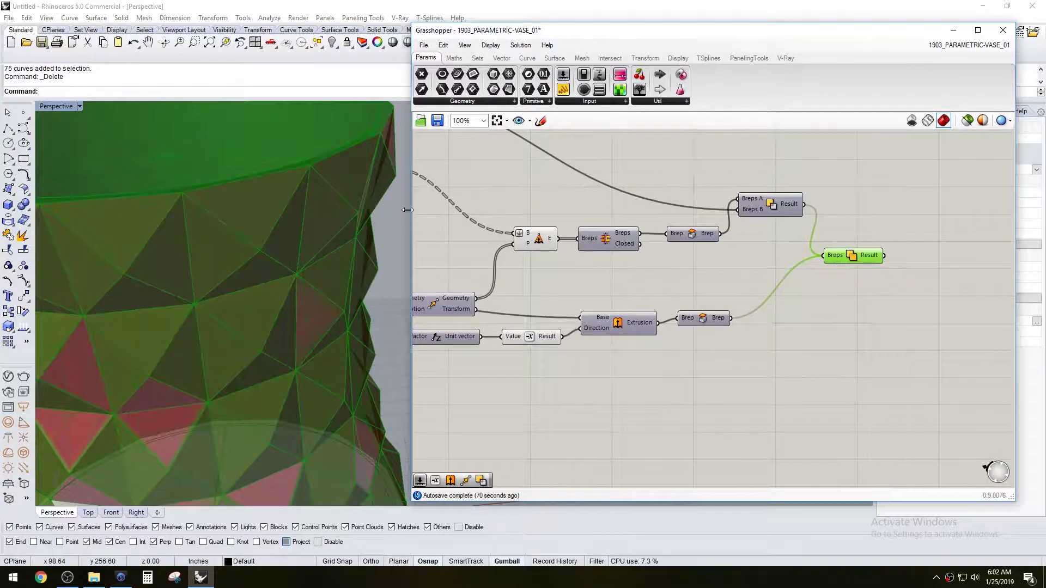
{"action": "right_click_drag", "start_coordinate": [327, 212], "coordinate": [381, 235]}
{"action": "left_click", "coordinate": [778, 236]}
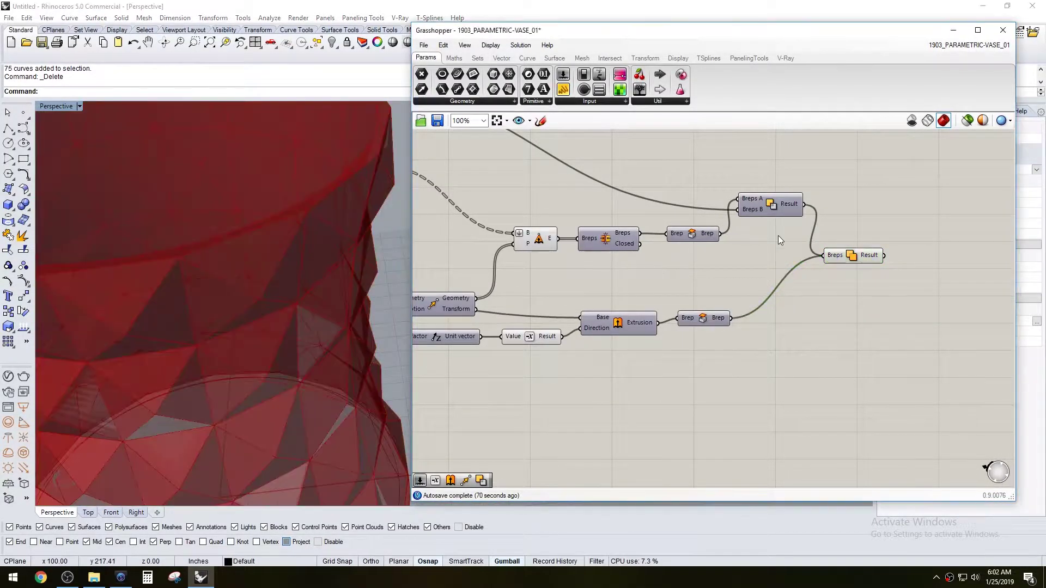
Step: Turn off the preview of the final Solid Union component
{"action": "left_click", "coordinate": [850, 251]}
{"action": "right_click", "coordinate": [850, 250]}
{"action": "left_click", "coordinate": [861, 272]}
Step: Preview the Solid Difference result that feeds the final union, and hide it again
{"action": "left_click", "coordinate": [763, 194]}
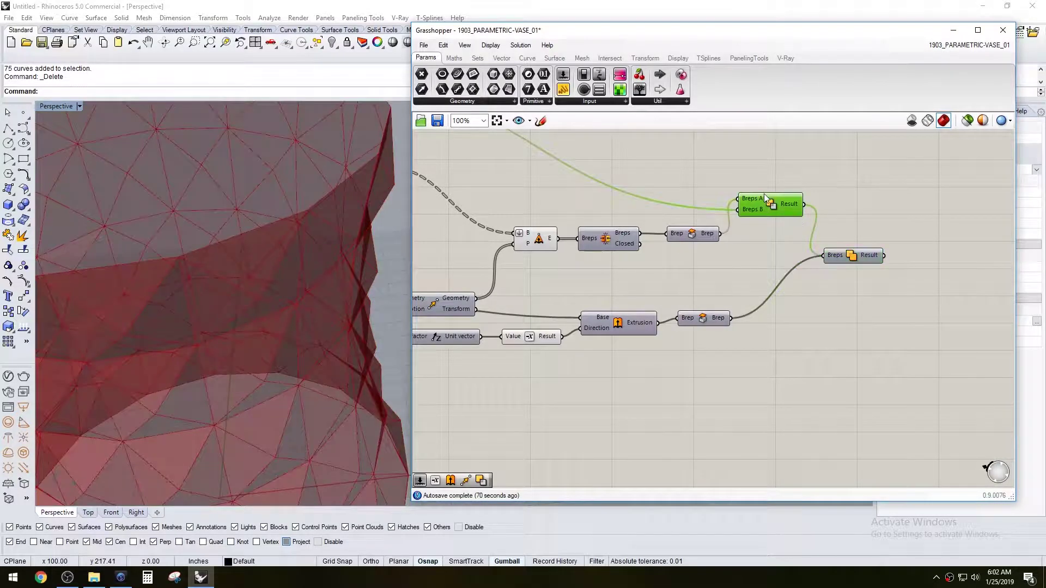
{"action": "right_click", "coordinate": [764, 194]}
{"action": "left_click", "coordinate": [777, 216]}
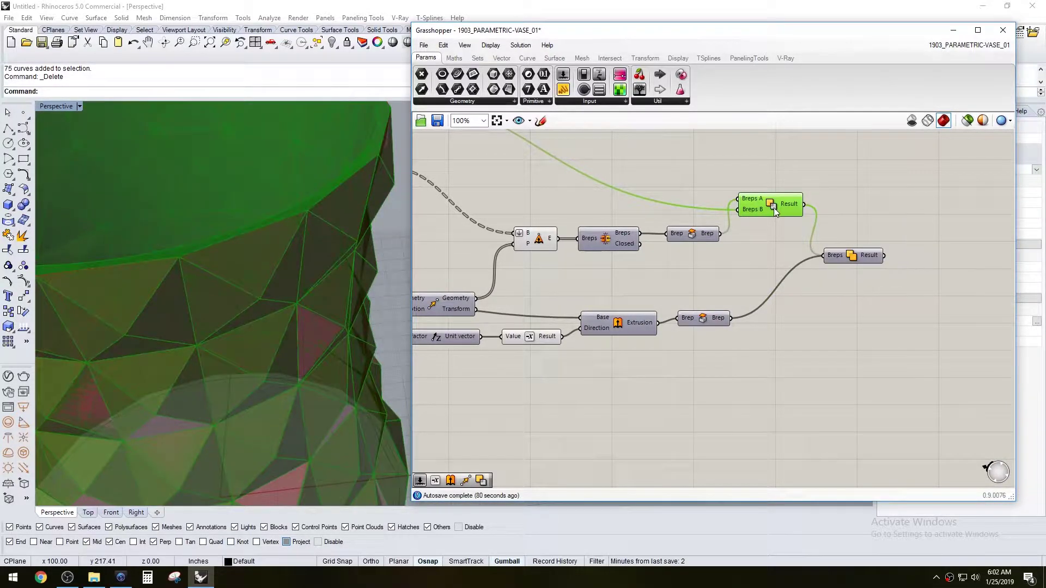
{"action": "right_click", "coordinate": [774, 208]}
{"action": "left_click", "coordinate": [780, 229]}
Step: Turn on the preview of the Cap Holes component that follows the Brep Join
{"action": "right_click", "coordinate": [691, 238]}
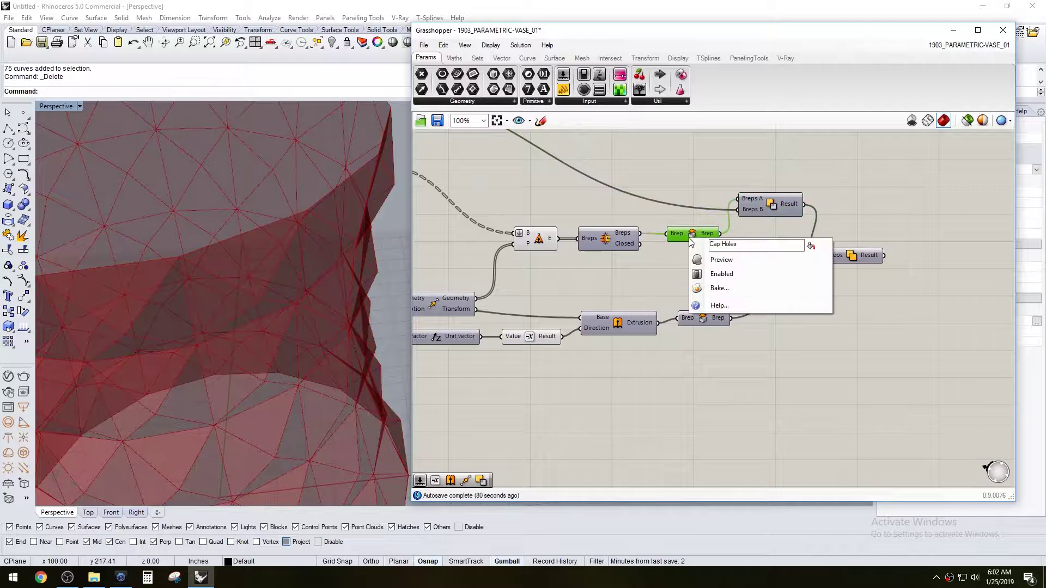
{"action": "left_click", "coordinate": [700, 261]}
{"action": "left_click", "coordinate": [772, 246]}
{"action": "right_click_drag", "start_coordinate": [607, 273], "coordinate": [724, 271]}
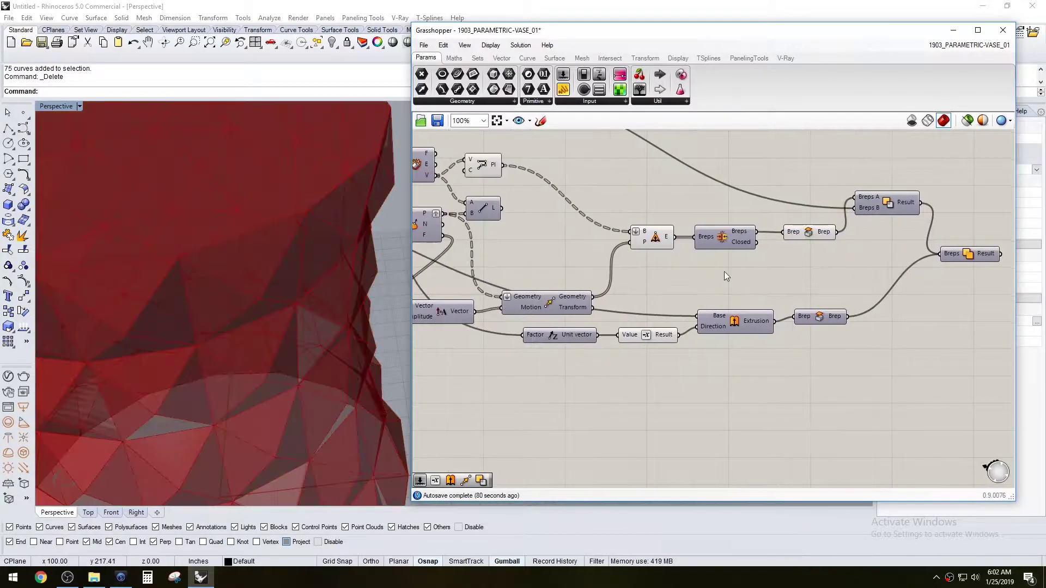
Step: Turn off the preview of the Extr component that feeds the Brep Join
{"action": "right_click", "coordinate": [647, 241]}
{"action": "right_click", "coordinate": [654, 238]}
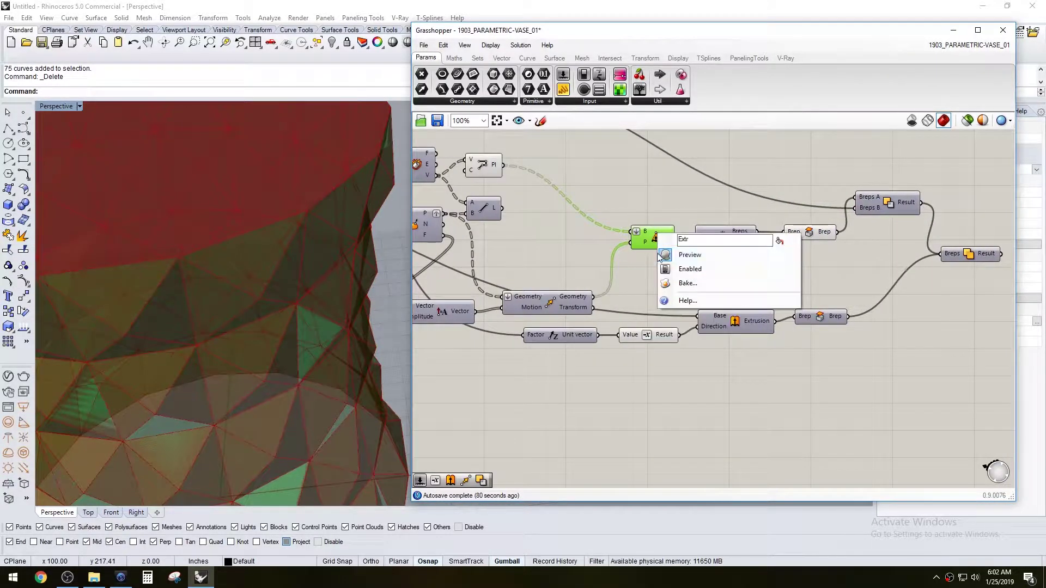
{"action": "left_click", "coordinate": [688, 250]}
{"action": "left_click", "coordinate": [795, 241]}
Step: Examine the capped vase solid and turn off the preview of its Cap Holes component
{"action": "left_click", "coordinate": [810, 231]}
{"action": "scroll", "coordinate": [316, 207], "scroll_direction": "down", "scroll_amount": 5}
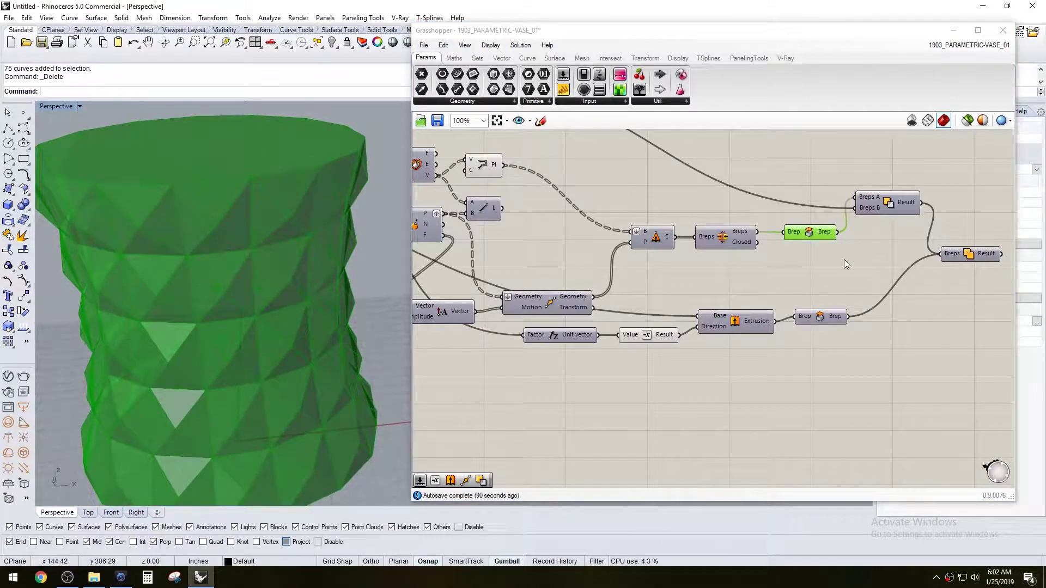
{"action": "right_click", "coordinate": [810, 239]}
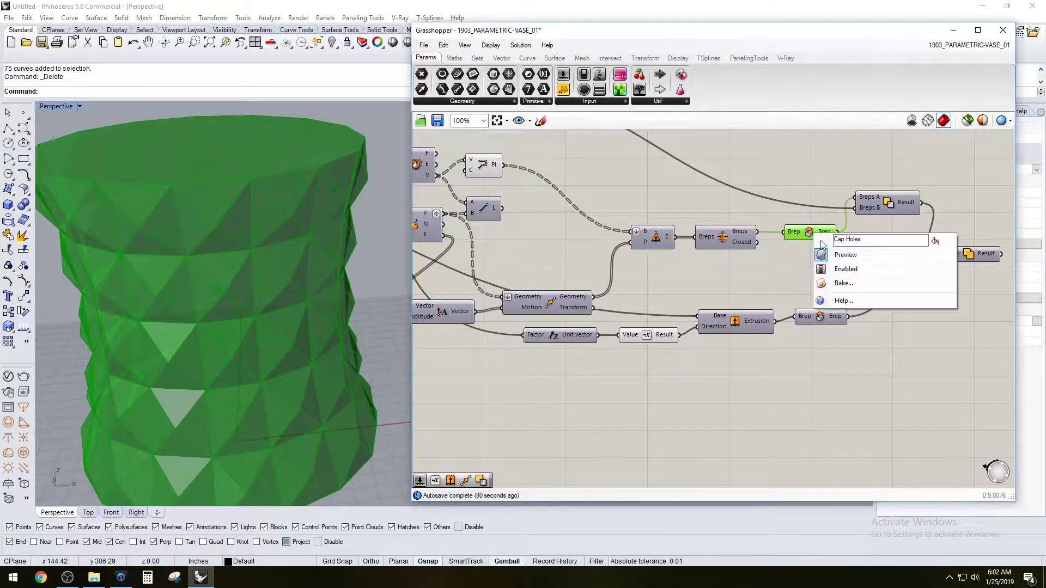
{"action": "left_click", "coordinate": [822, 255]}
Step: Preview the Brep Join result on the vase, and turn its preview off again
{"action": "left_click", "coordinate": [714, 240]}
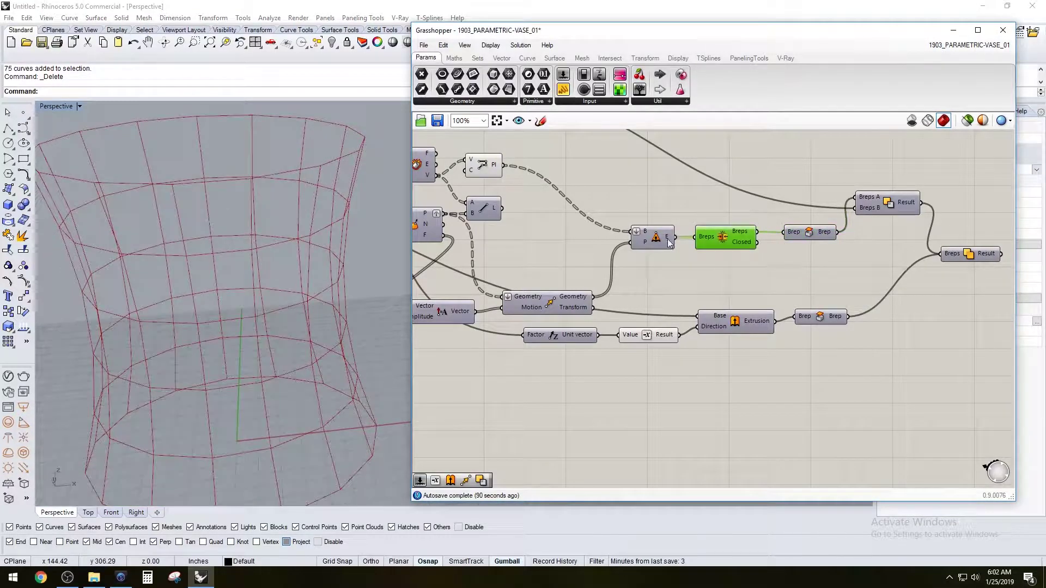
{"action": "right_click", "coordinate": [728, 241]}
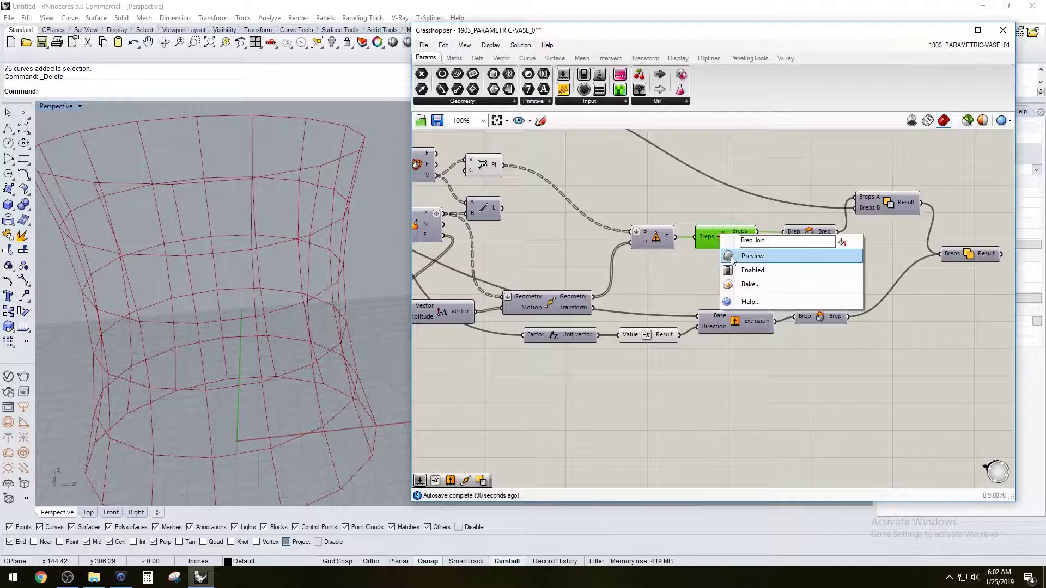
{"action": "left_click", "coordinate": [733, 257]}
{"action": "scroll", "coordinate": [381, 200], "scroll_direction": "up", "scroll_amount": 3}
{"action": "left_click", "coordinate": [728, 239]}
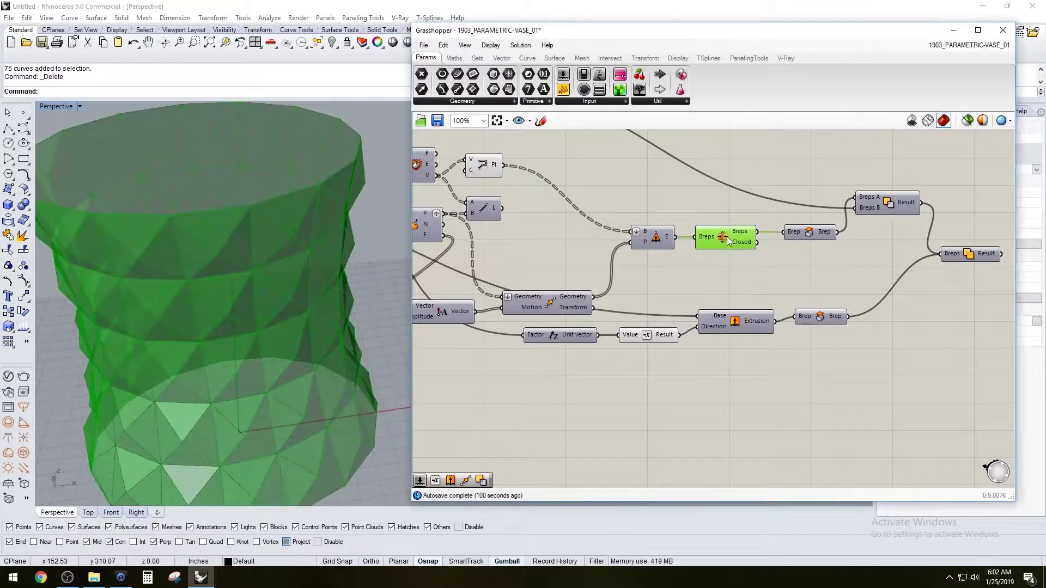
{"action": "right_click", "coordinate": [728, 241]}
{"action": "left_click", "coordinate": [736, 257]}
Step: Highlight the PolyLine component's output to examine the outlines of the vase panels
{"action": "right_click_drag", "start_coordinate": [580, 202], "coordinate": [720, 278]}
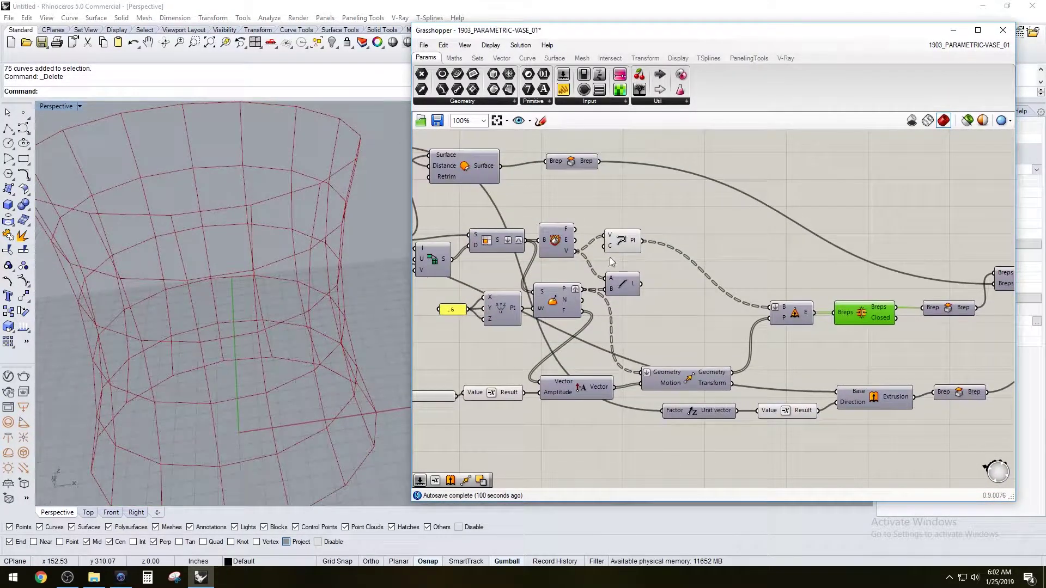
{"action": "right_click_drag", "start_coordinate": [610, 261], "coordinate": [653, 225]}
{"action": "left_click", "coordinate": [626, 225]}
{"action": "right_click", "coordinate": [625, 225]}
{"action": "left_click", "coordinate": [657, 193]}
{"action": "left_click", "coordinate": [652, 223]}
Step: Turn on the preview of the surface subdivision component that feeds the Deconstruct Brep
{"action": "scroll", "coordinate": [594, 212], "scroll_direction": "up", "scroll_amount": 5}
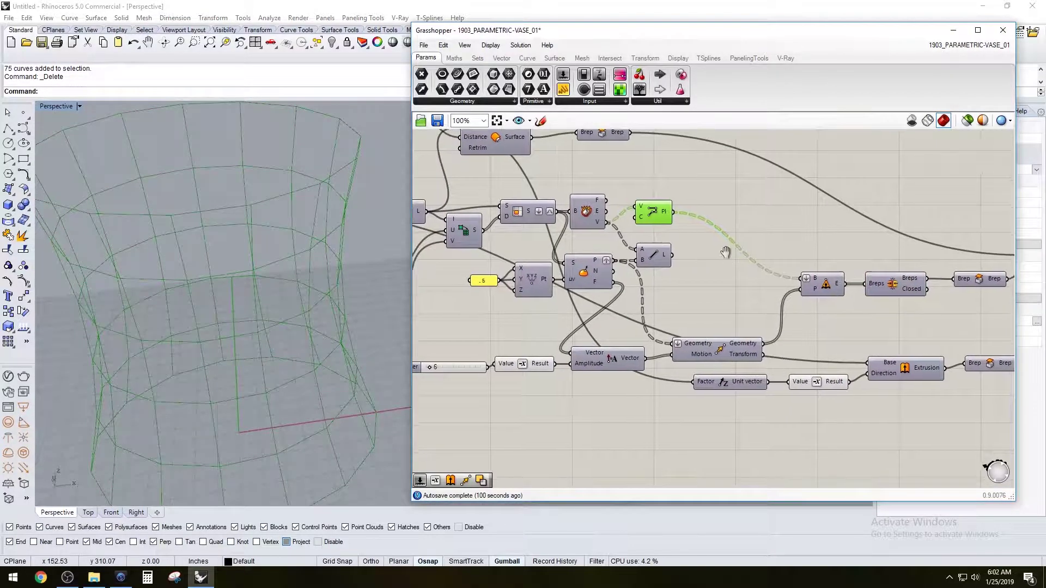
{"action": "right_click_drag", "start_coordinate": [519, 219], "coordinate": [661, 220]}
{"action": "scroll", "coordinate": [601, 226], "scroll_direction": "down", "scroll_amount": 1}
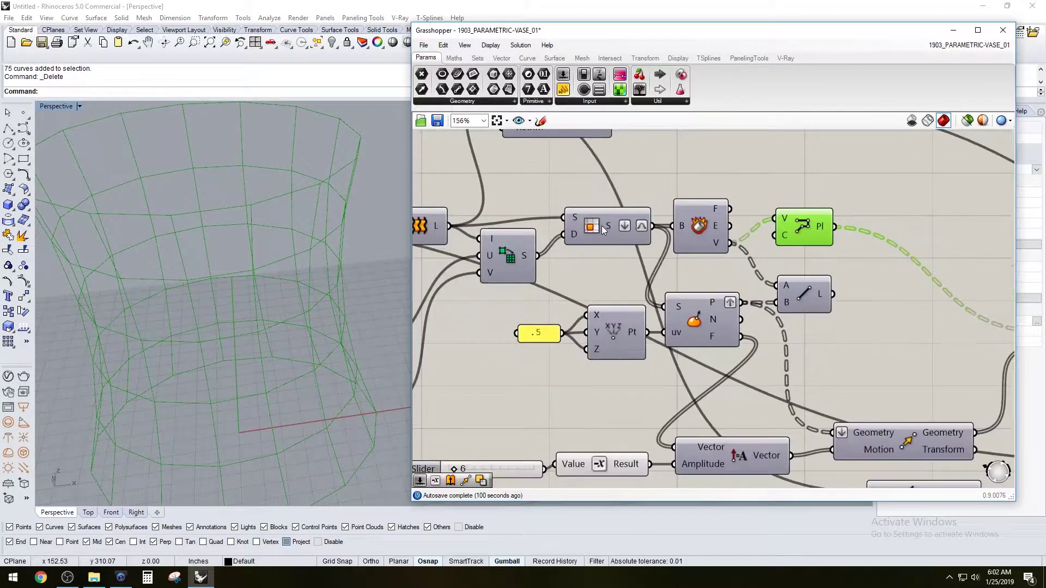
{"action": "left_click", "coordinate": [602, 226]}
{"action": "scroll", "coordinate": [586, 228], "scroll_direction": "up", "scroll_amount": 1}
{"action": "right_click", "coordinate": [600, 219]}
{"action": "left_click", "coordinate": [613, 239]}
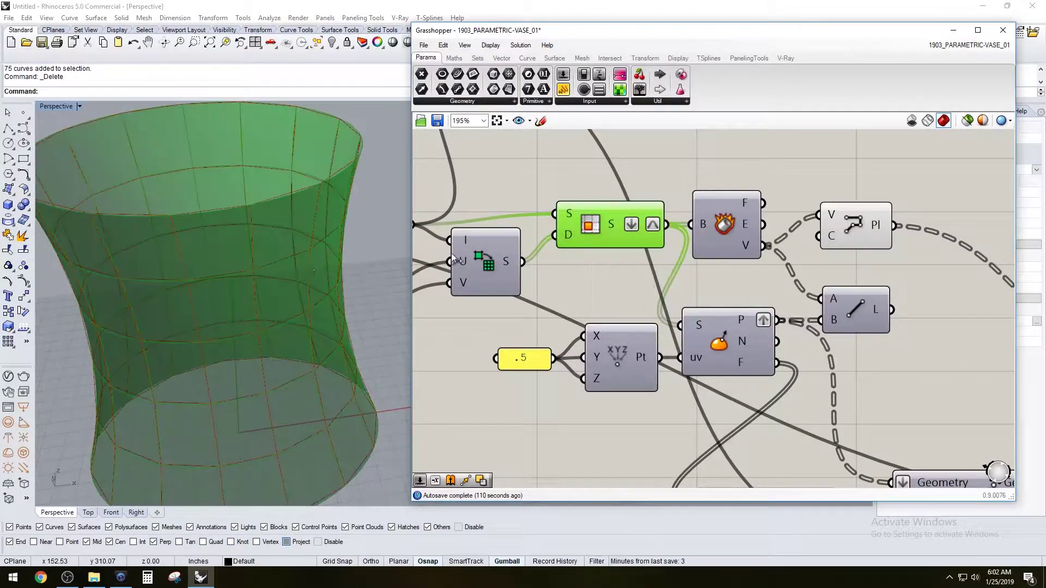
Step: Compare the subdivided vase surface with the straight PolyLine panel outlines up close
{"action": "scroll", "coordinate": [305, 240], "scroll_direction": "up", "scroll_amount": 6}
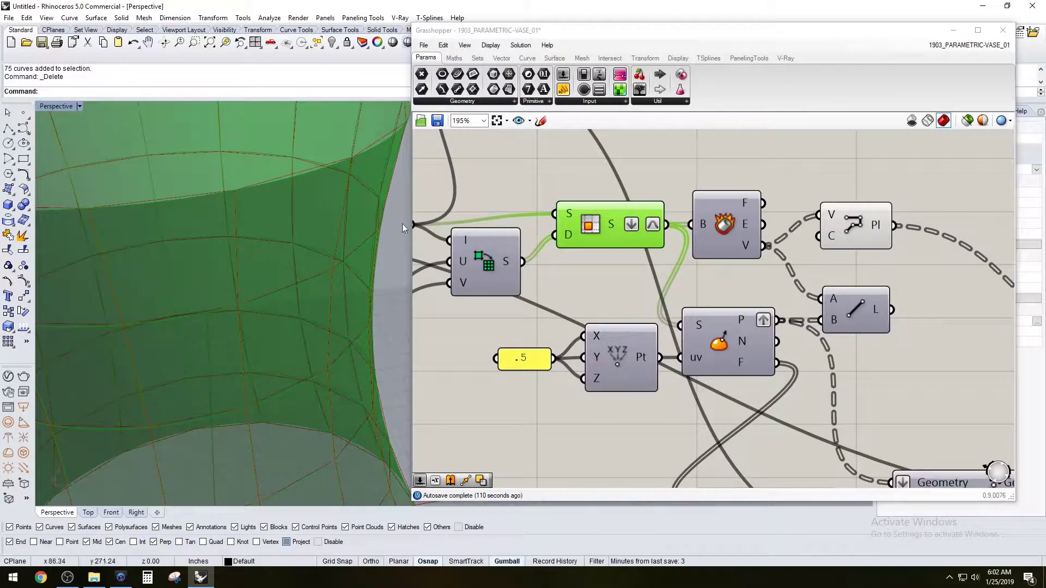
{"action": "left_click", "coordinate": [839, 225]}
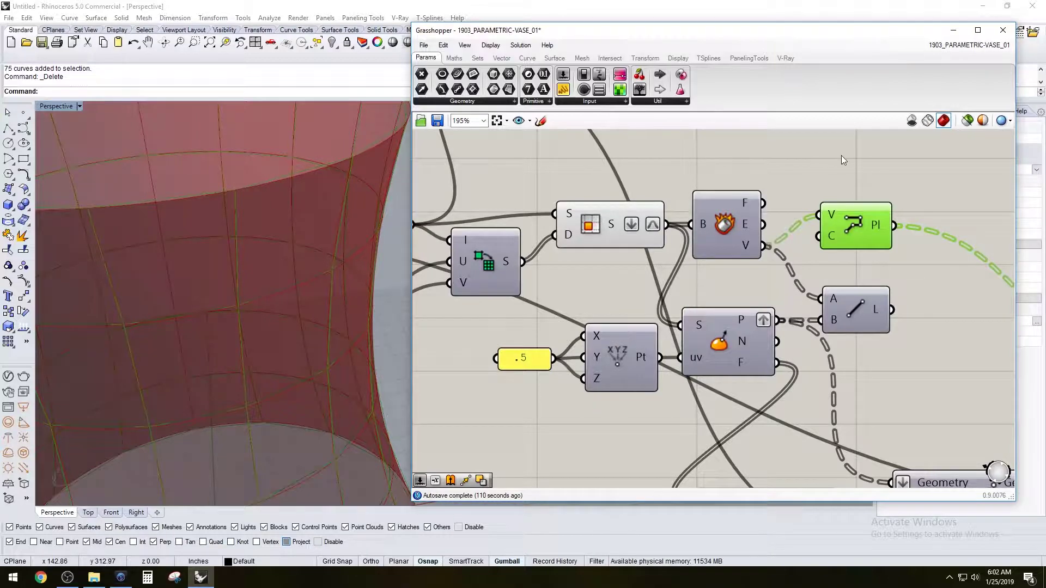
{"action": "right_click_drag", "start_coordinate": [333, 216], "coordinate": [366, 220]}
{"action": "type", "text": "ApplyBoxMapping"}
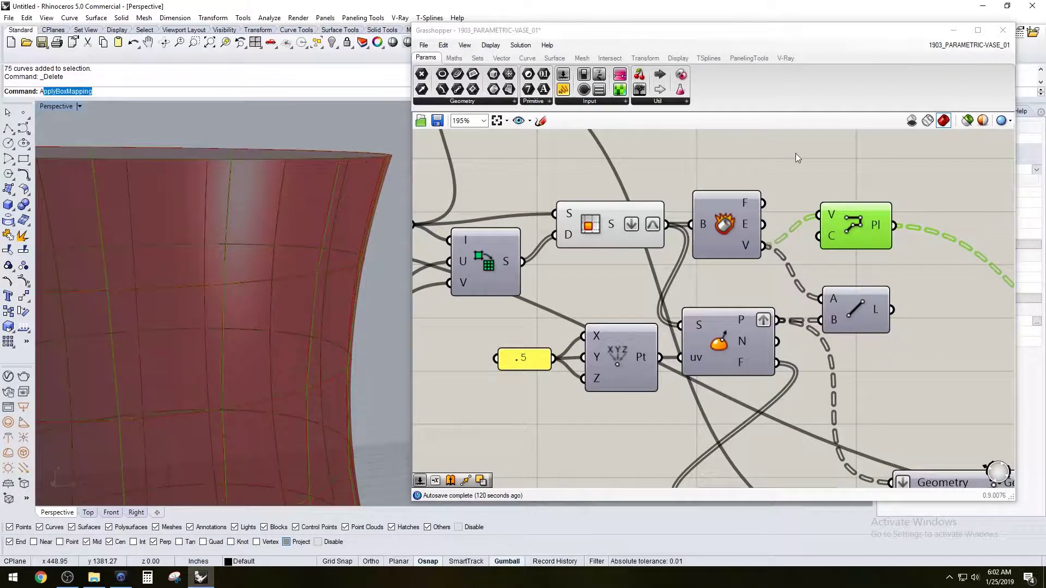
Step: Turn off the preview of the subdivided surface and examine the PolyLine outlines alone
{"action": "right_click", "coordinate": [600, 219]}
{"action": "left_click", "coordinate": [628, 238]}
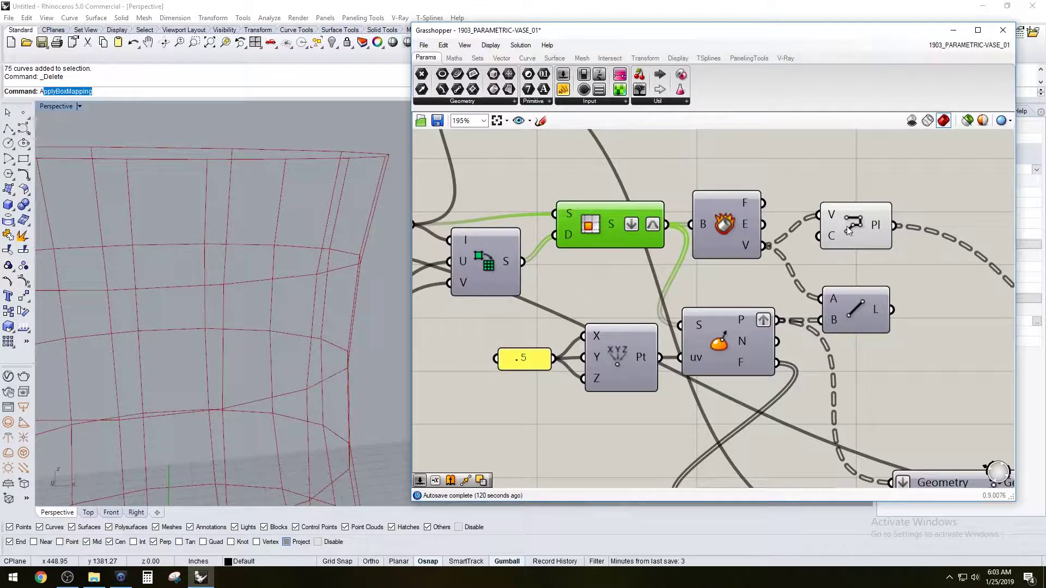
{"action": "left_click", "coordinate": [870, 211]}
{"action": "mouse_move", "coordinate": [234, 199]}
{"action": "right_mouse_down"}
{"action": "mouse_move", "coordinate": [186, 226]}
{"action": "mouse_move", "coordinate": [245, 206]}
{"action": "right_mouse_up"}
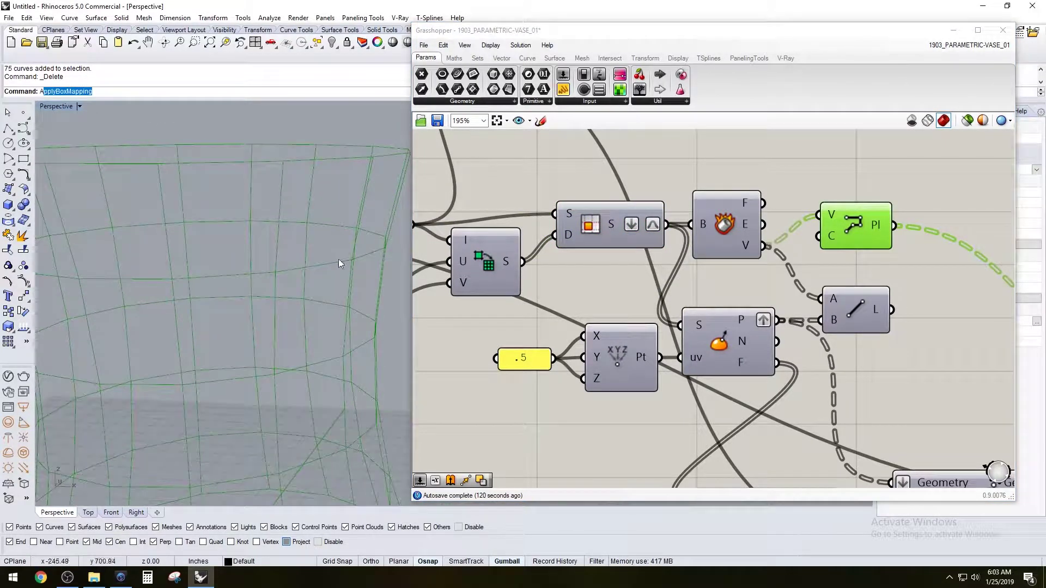
{"action": "right_click_drag", "start_coordinate": [281, 259], "coordinate": [350, 217]}
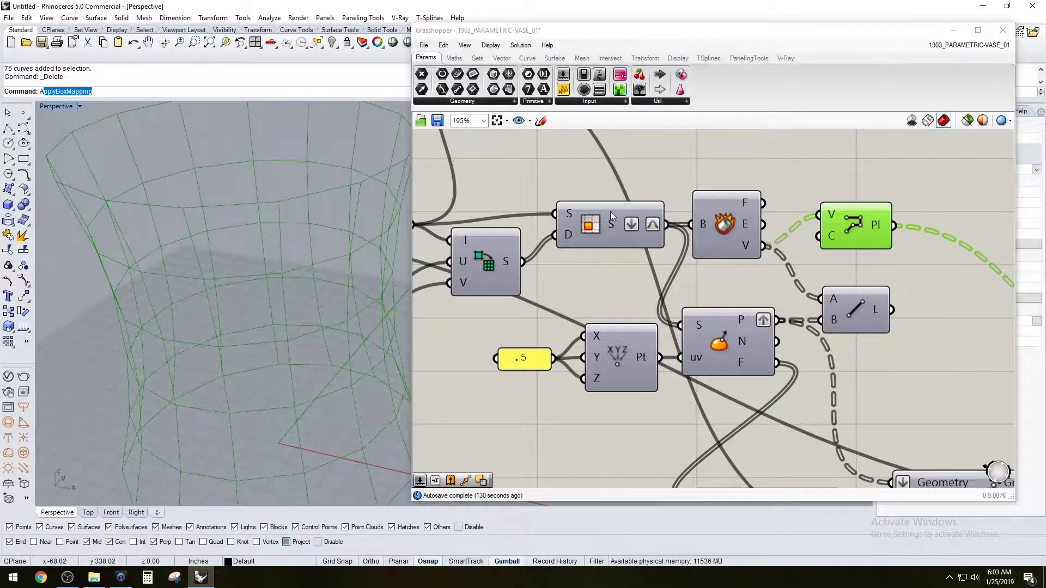
Step: Bake the PolyLine panel outlines and disable the definition's geometry preview
{"action": "left_click", "coordinate": [862, 184]}
{"action": "right_click_drag", "start_coordinate": [862, 184], "coordinate": [832, 198]}
{"action": "left_click", "coordinate": [831, 234]}
{"action": "middle_click", "coordinate": [830, 234]}
{"action": "left_click", "coordinate": [852, 254]}
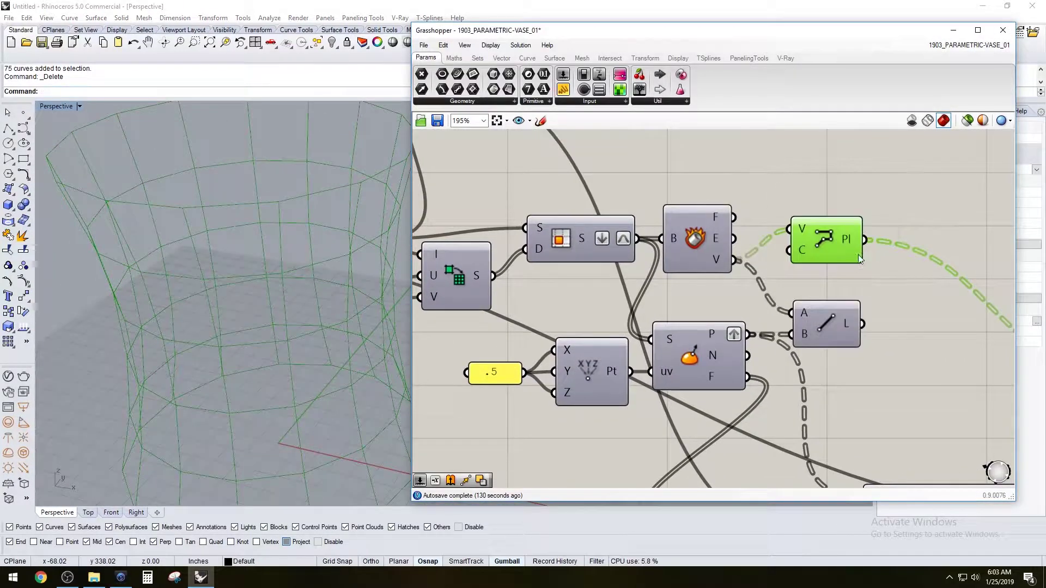
{"action": "left_click", "coordinate": [858, 185]}
{"action": "left_click", "coordinate": [911, 120]}
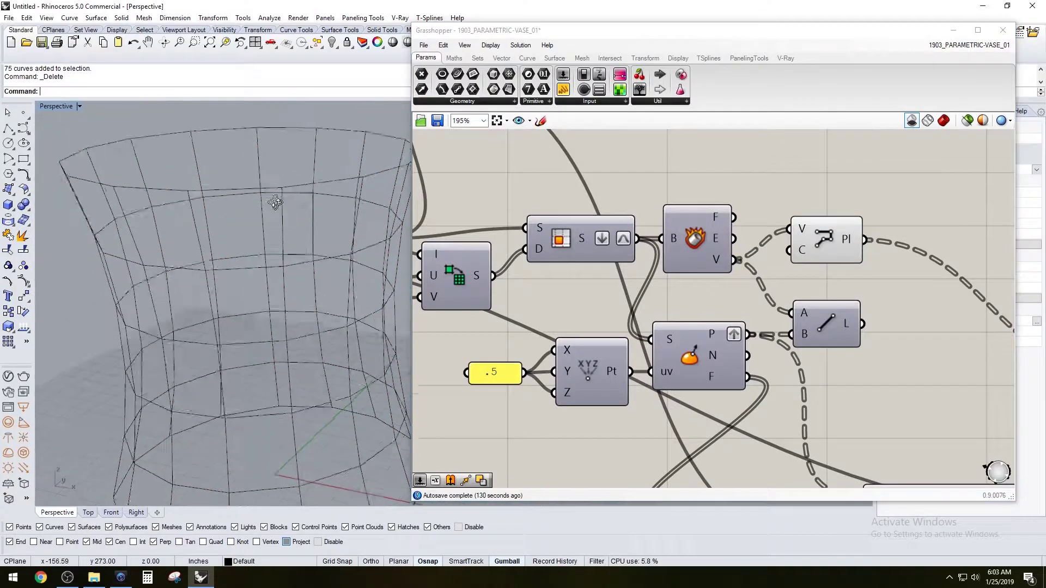
Step: Select one baked panel outline to check it as a separate curve, and restore the shaded preview
{"action": "left_click", "coordinate": [282, 206]}
{"action": "scroll", "coordinate": [290, 210], "scroll_direction": "up", "scroll_amount": 6}
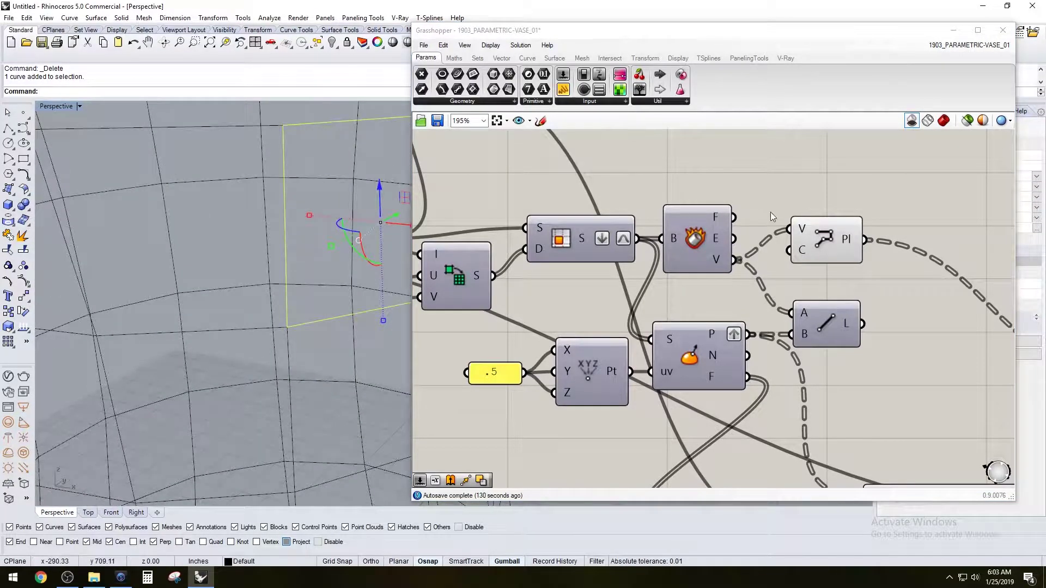
{"action": "left_click", "coordinate": [826, 232]}
{"action": "left_click", "coordinate": [886, 184]}
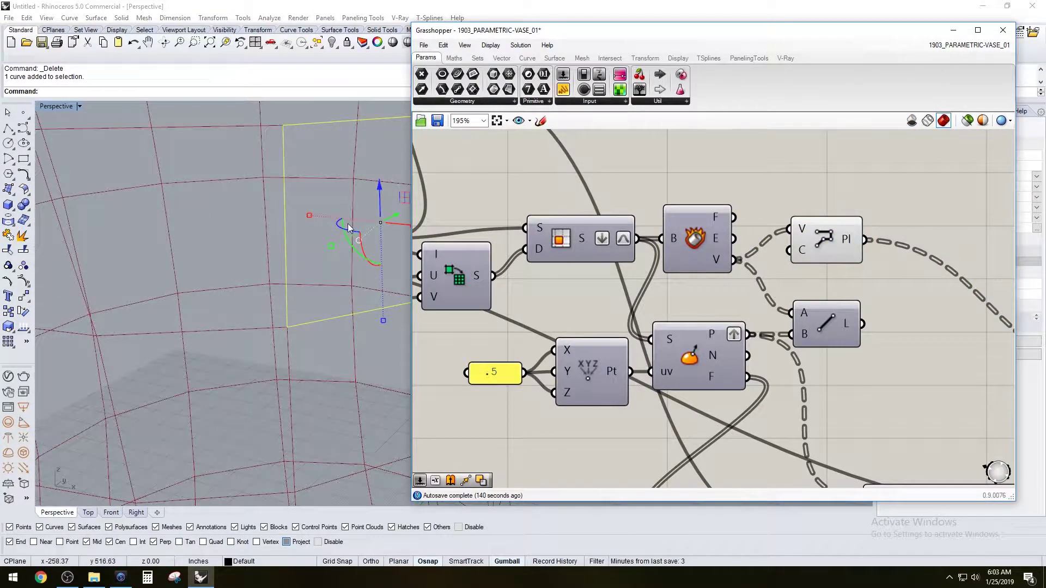
Step: Delete all the baked panel outline curves from the model
{"action": "scroll", "coordinate": [346, 226], "scroll_direction": "down", "scroll_amount": 6}
{"action": "right_click_drag", "start_coordinate": [271, 226], "coordinate": [158, 175]}
{"action": "left_click_drag", "start_coordinate": [101, 143], "coordinate": [364, 432]}
{"action": "key", "text": "ctrl+a"}
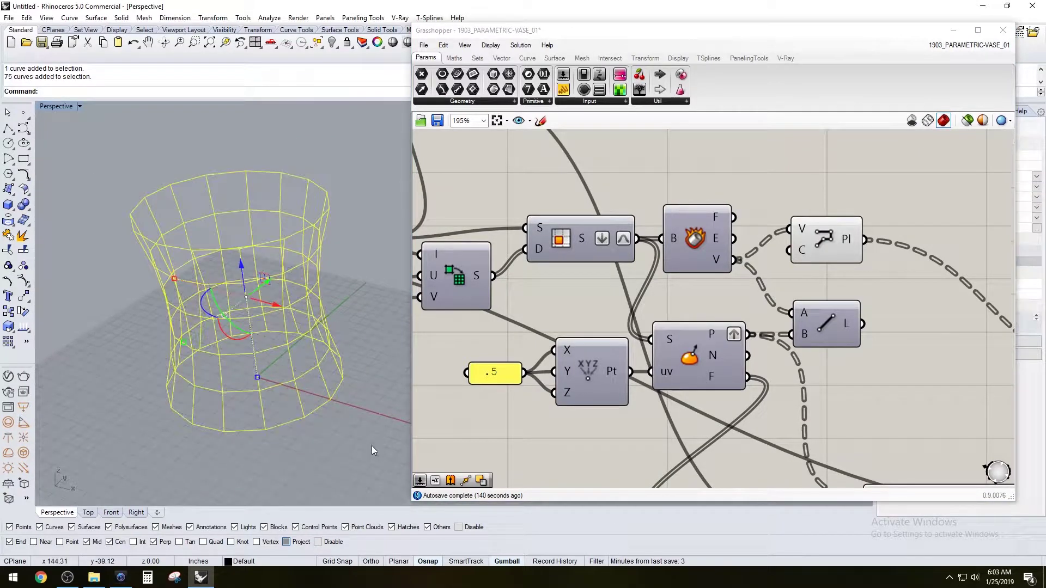
{"action": "key", "text": "Delete"}
Step: Add a Fillet component for rounding a curve's sharp corners by radius, near the PolyLine output
{"action": "right_click_drag", "start_coordinate": [982, 341], "coordinate": [778, 389]}
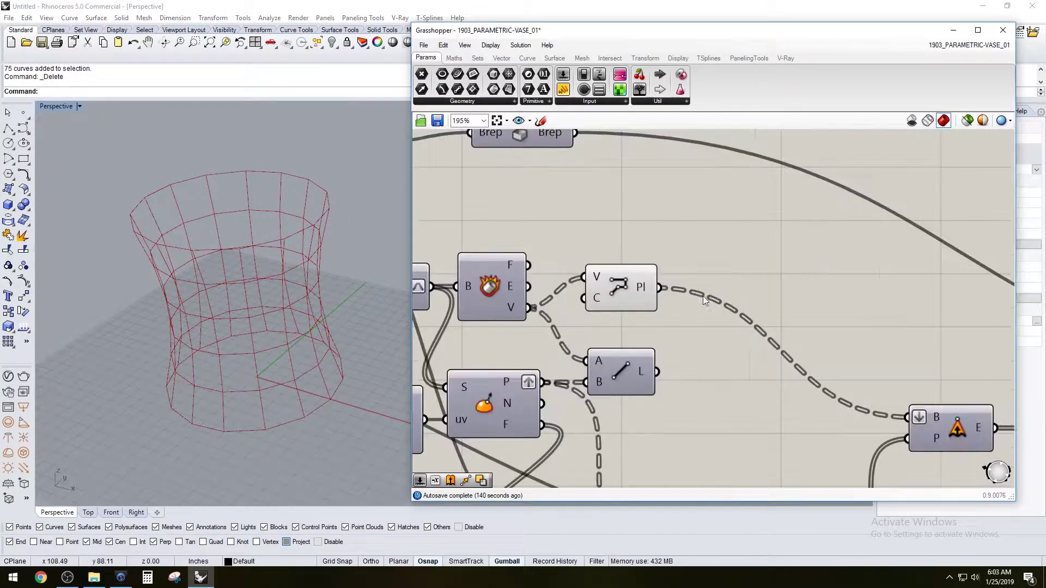
{"action": "double_click", "coordinate": [820, 237]}
{"action": "type", "text": "FILLE"}
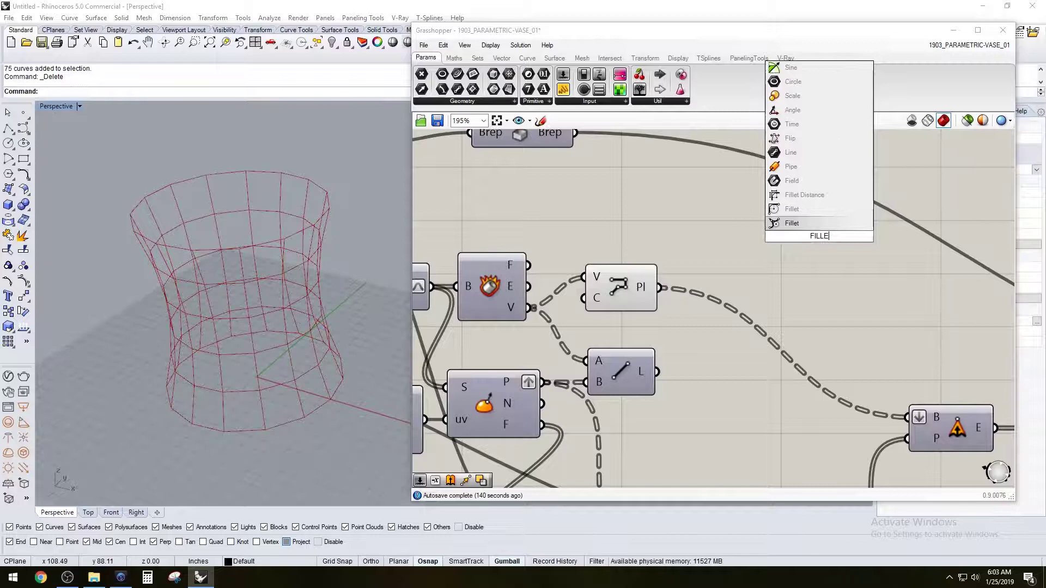
{"action": "left_click", "coordinate": [797, 213]}
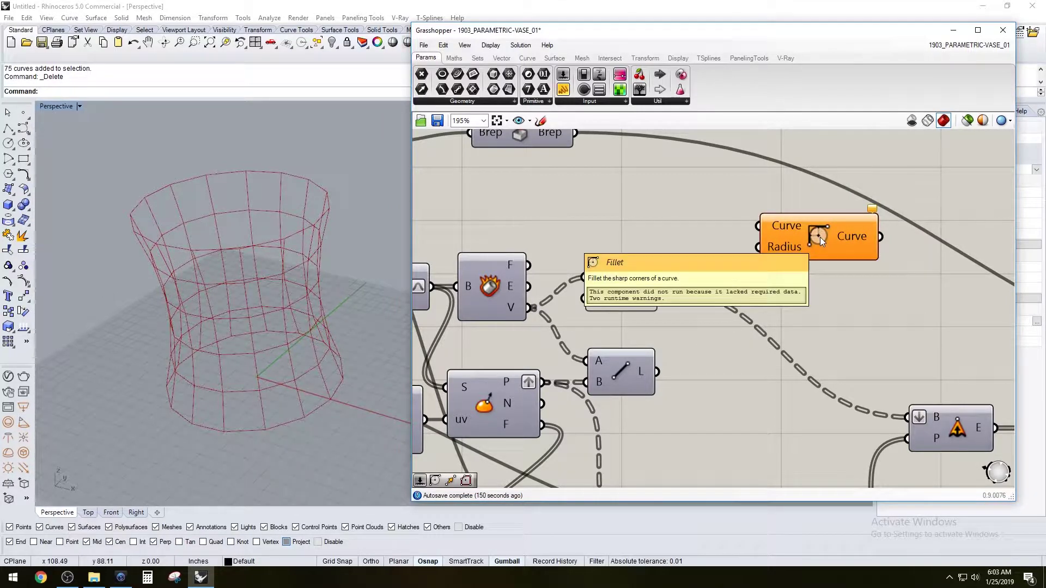
Step: Wire the PolyLine output into Fillet's Curve input and add a number slider of 5 for its Radius
{"action": "left_click", "coordinate": [820, 237]}
{"action": "left_click", "coordinate": [682, 235]}
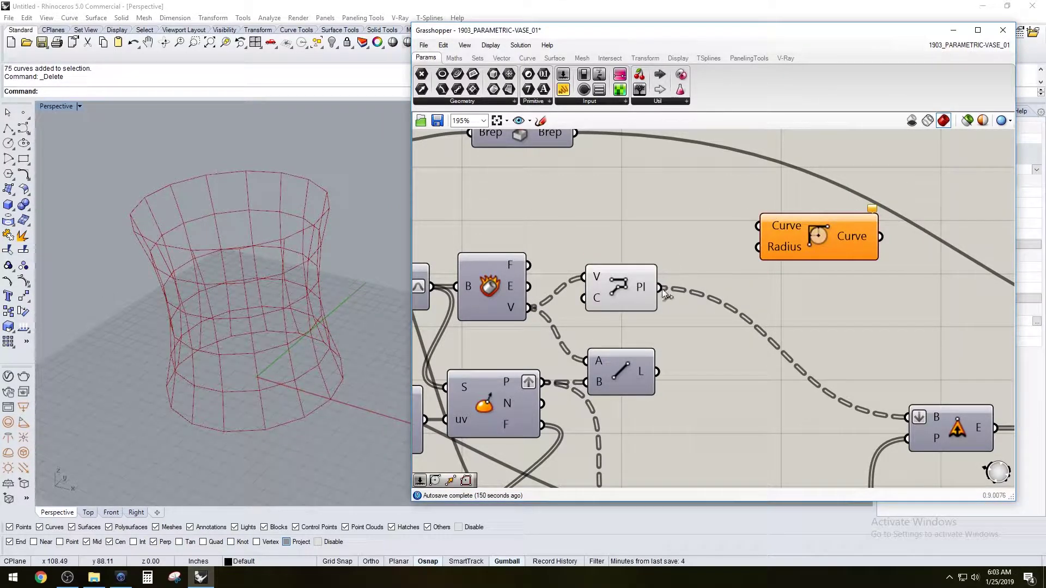
{"action": "left_click_drag", "start_coordinate": [662, 288], "coordinate": [757, 248]}
{"action": "double_click", "coordinate": [600, 211]}
{"action": "type", "text": "number slider"}
{"action": "key", "text": "Return"}
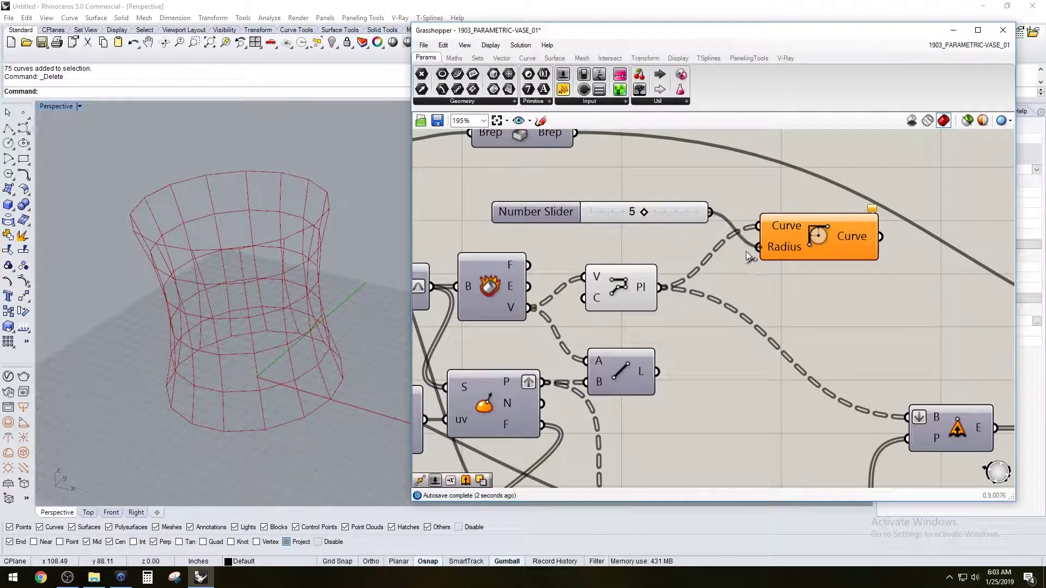
Step: Turn off the PolyLine component's preview and inspect the rounded panel curves on their own
{"action": "left_click", "coordinate": [638, 285]}
{"action": "right_click", "coordinate": [597, 268]}
{"action": "left_click", "coordinate": [343, 207]}
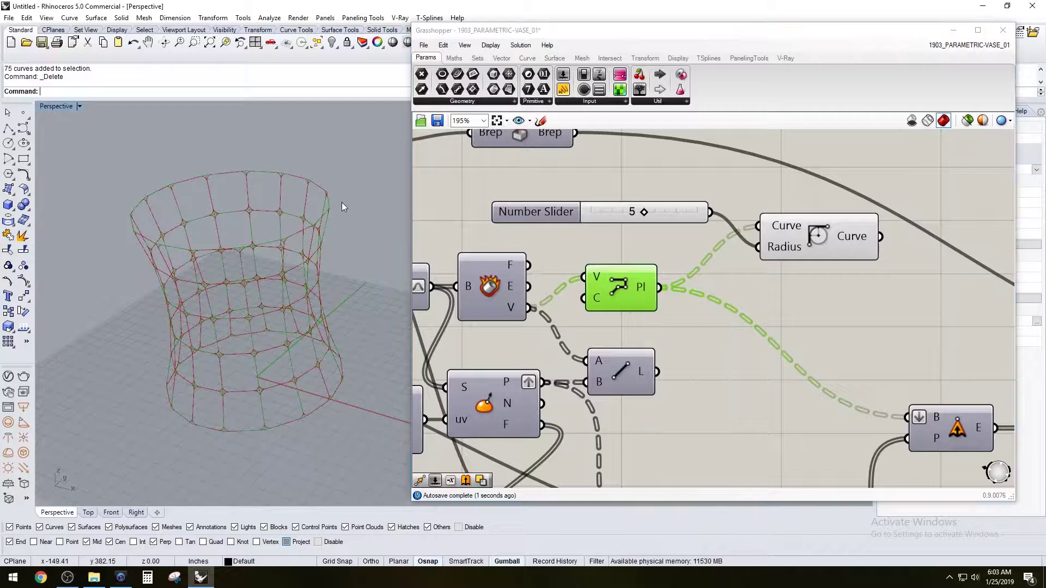
{"action": "right_click", "coordinate": [604, 288]}
{"action": "left_click", "coordinate": [615, 310]}
{"action": "scroll", "coordinate": [302, 266], "scroll_direction": "up", "scroll_amount": 5}
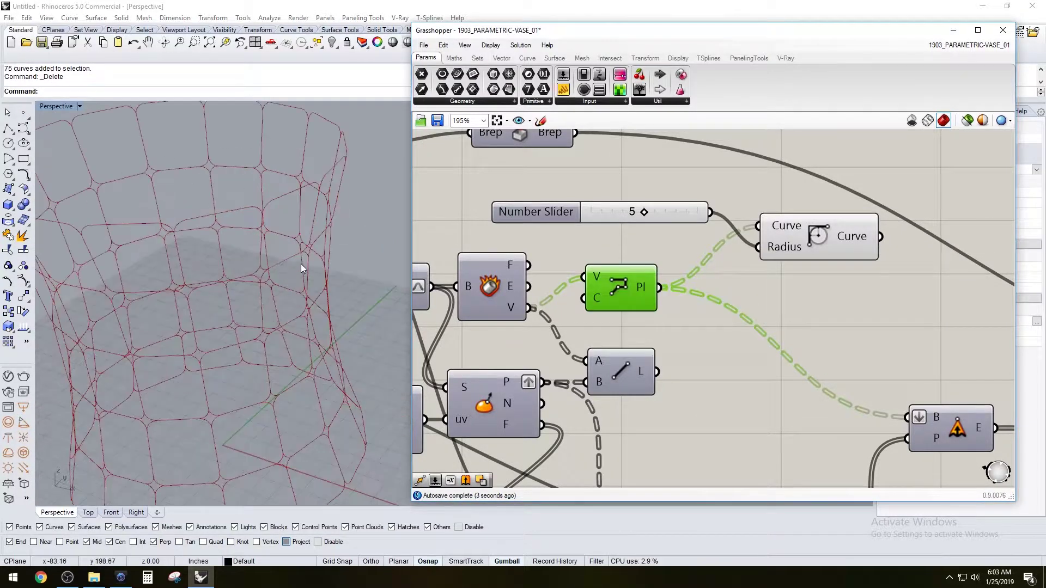
{"action": "right_click_drag", "start_coordinate": [300, 264], "coordinate": [309, 240]}
{"action": "scroll", "coordinate": [277, 257], "scroll_direction": "down", "scroll_amount": 3}
{"action": "scroll", "coordinate": [341, 383], "scroll_direction": "up", "scroll_amount": 3}
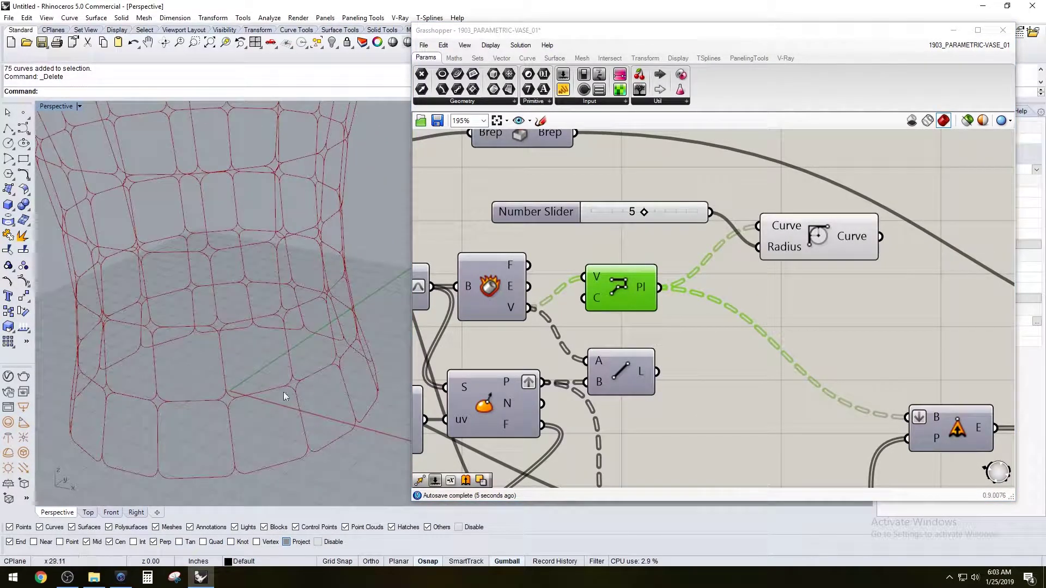
Step: Set the fillet radius slider to 8
{"action": "left_click_drag", "start_coordinate": [643, 215], "coordinate": [673, 218]}
{"action": "left_click", "coordinate": [770, 207]}
{"action": "right_click_drag", "start_coordinate": [814, 279], "coordinate": [710, 230]}
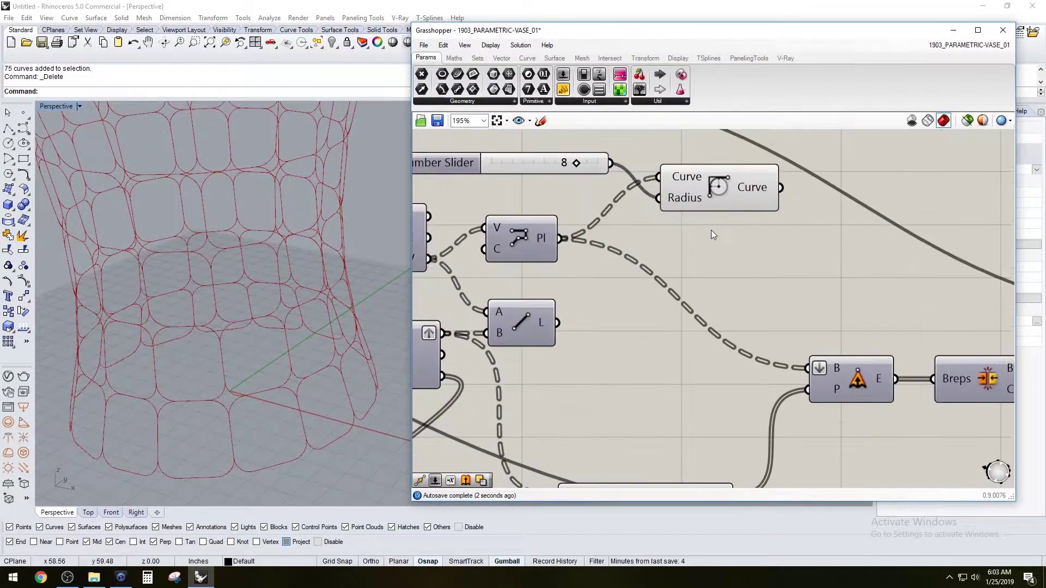
{"action": "right_click_drag", "start_coordinate": [786, 330], "coordinate": [722, 328]}
{"action": "scroll", "coordinate": [712, 322], "scroll_direction": "down", "scroll_amount": 1}
{"action": "left_click", "coordinate": [762, 374]}
{"action": "left_click", "coordinate": [702, 321]}
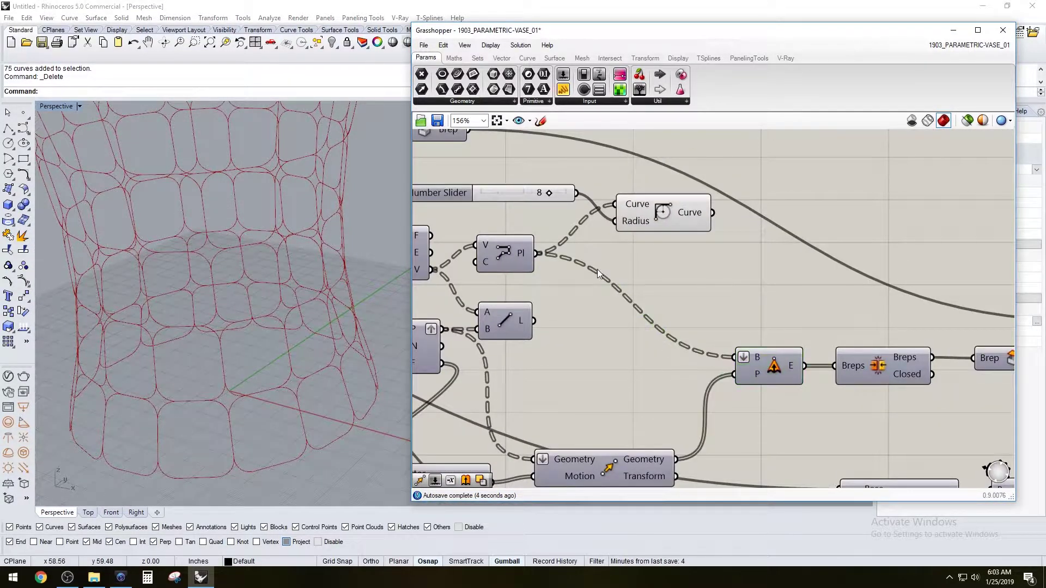
Step: Show the PolyLine preview over the filleted curves to compare the corners
{"action": "left_click", "coordinate": [505, 259]}
{"action": "right_click", "coordinate": [511, 262]}
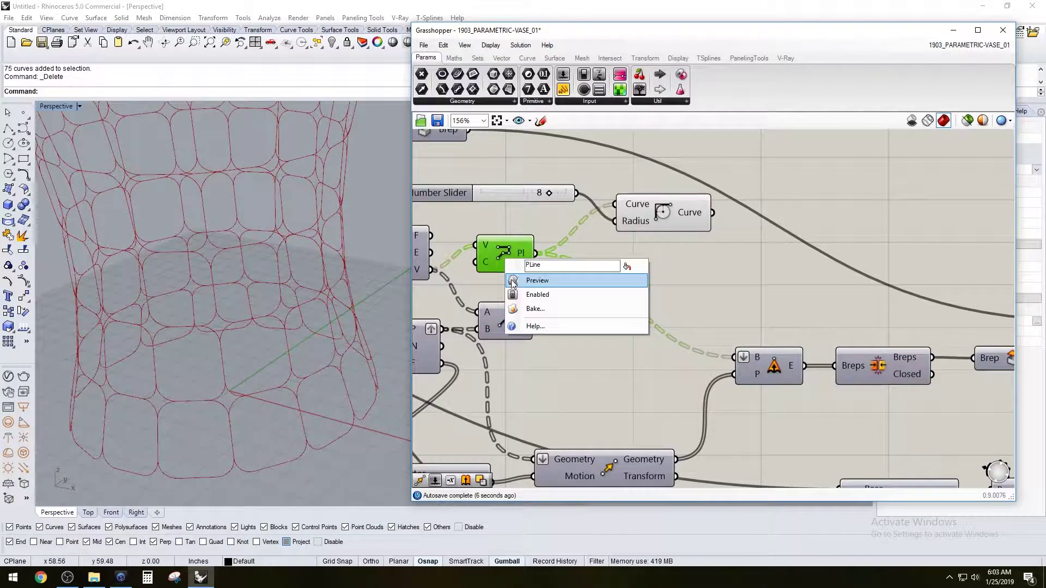
{"action": "left_click", "coordinate": [539, 282]}
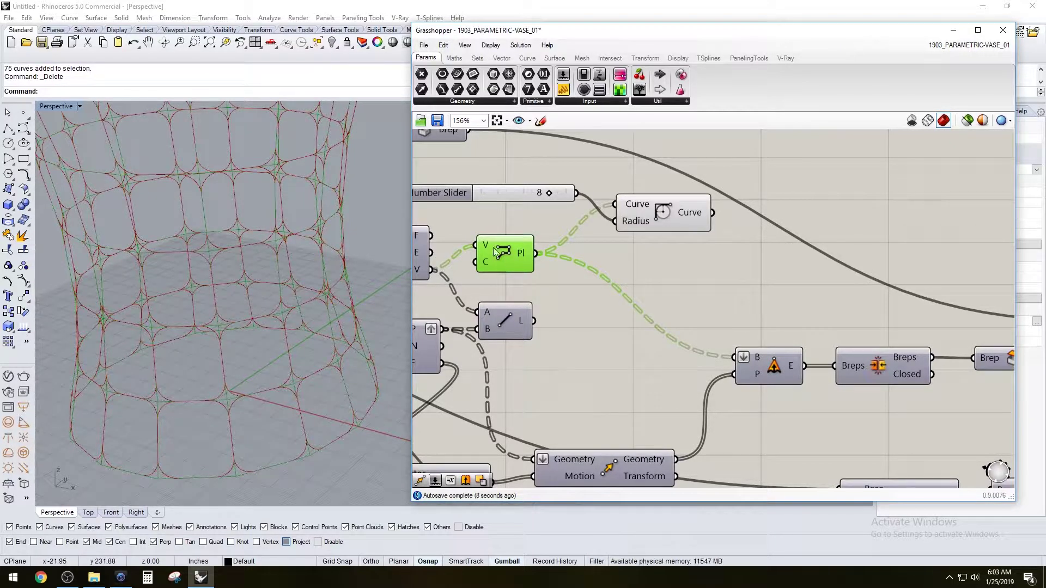
Step: Hide the PolyLine preview and wire Fillet's Curve output into the Extrude Point base input, replacing the polylines
{"action": "right_click", "coordinate": [499, 255]}
{"action": "left_click", "coordinate": [525, 276]}
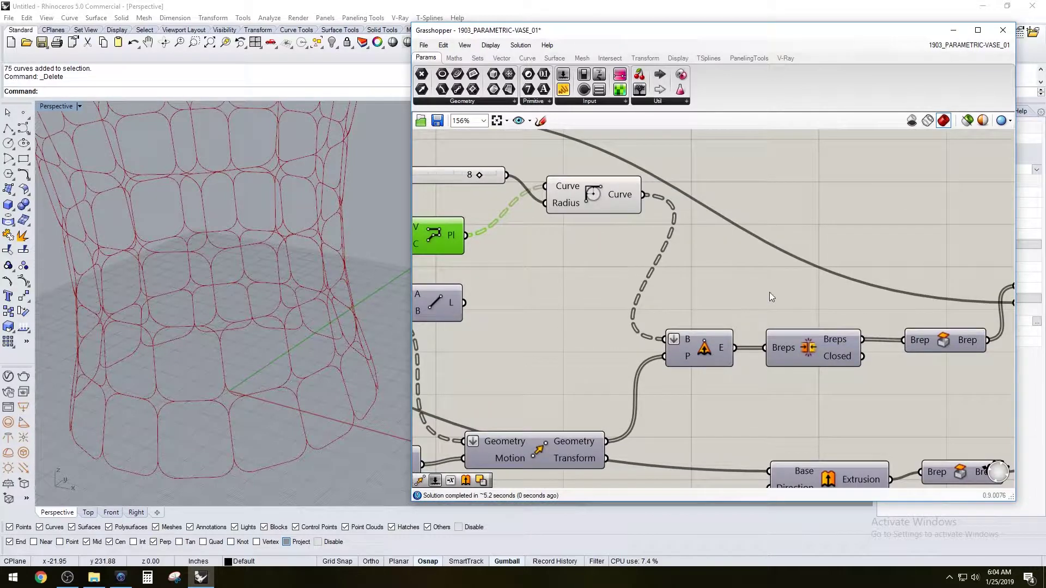
{"action": "scroll", "coordinate": [266, 251], "scroll_direction": "down", "scroll_amount": 4}
{"action": "right_click_drag", "start_coordinate": [265, 251], "coordinate": [372, 248]}
Step: Turn on the preview of the Extrude Point component that extrudes the filleted curves
{"action": "right_click", "coordinate": [587, 195]}
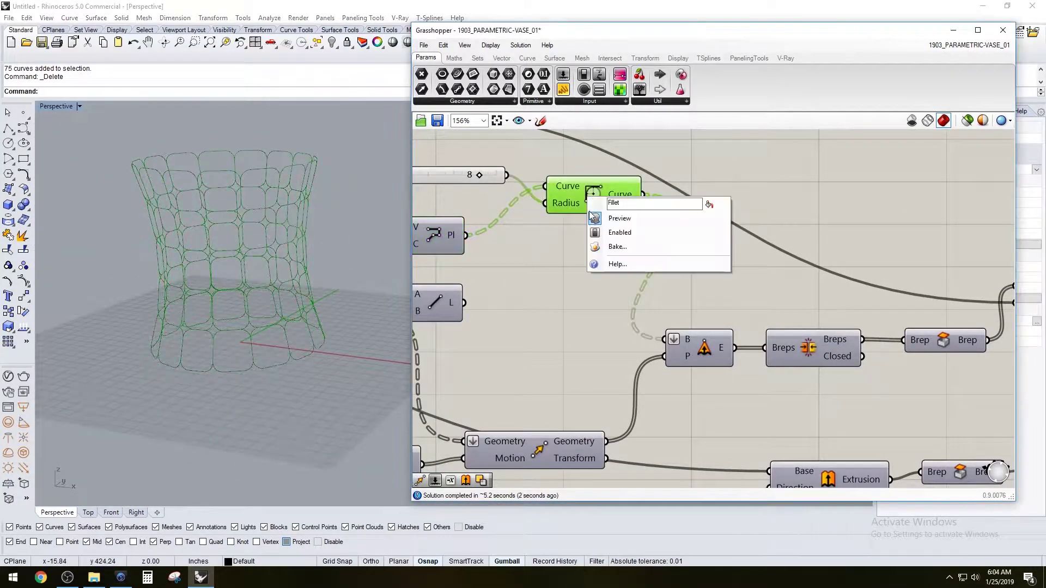
{"action": "left_click", "coordinate": [838, 199]}
{"action": "right_click_drag", "start_coordinate": [908, 231], "coordinate": [590, 213]}
{"action": "right_click_drag", "start_coordinate": [610, 306], "coordinate": [835, 316]}
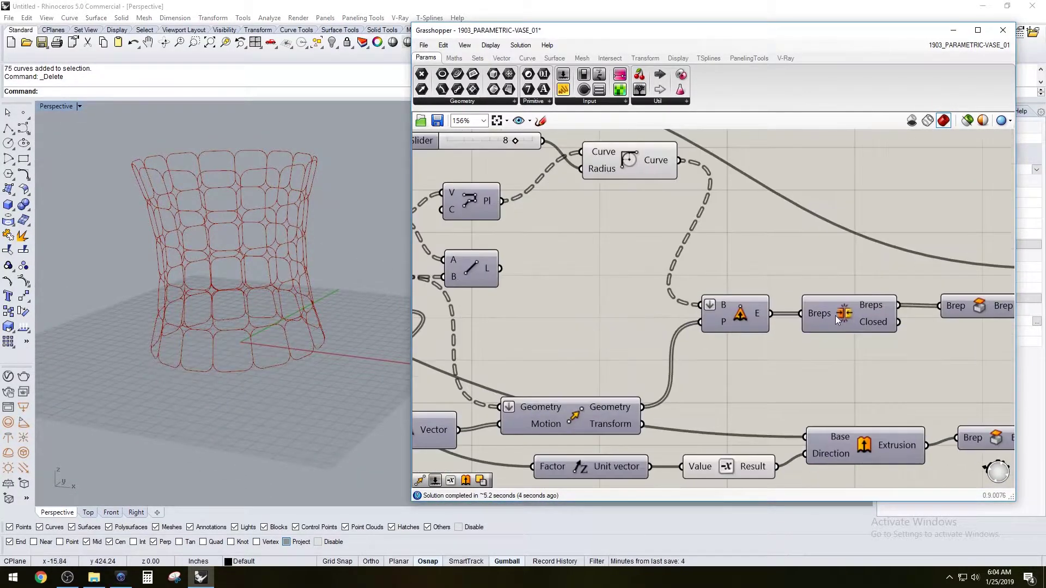
{"action": "scroll", "coordinate": [698, 314], "scroll_direction": "up", "scroll_amount": 2}
{"action": "right_click", "coordinate": [698, 314]}
{"action": "right_click", "coordinate": [714, 300]}
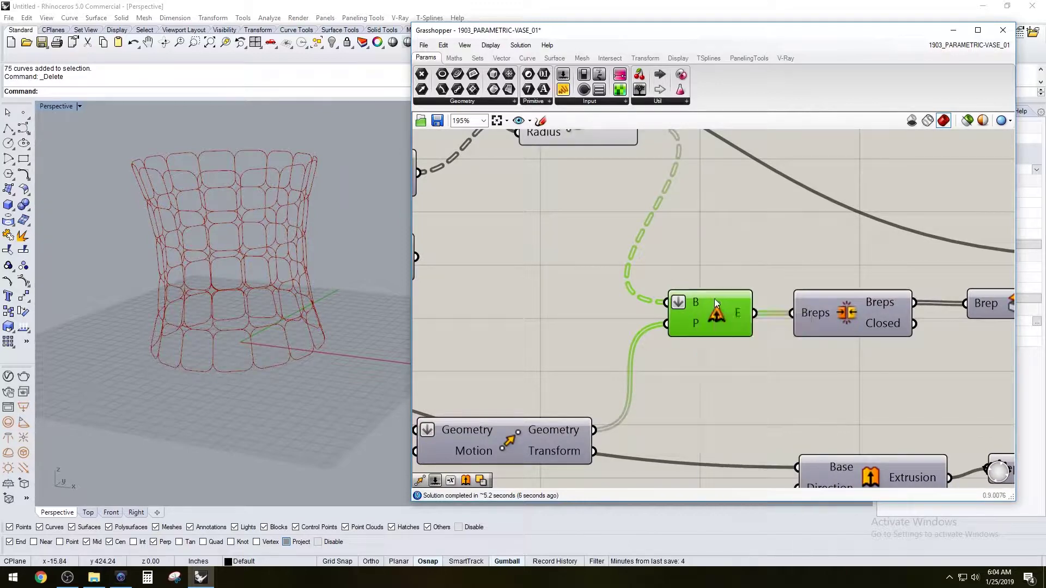
{"action": "left_click", "coordinate": [730, 321]}
Step: Examine the pointed, rounded panels up close and from several angles, including the gaps between their corners
{"action": "scroll", "coordinate": [327, 239], "scroll_direction": "up", "scroll_amount": 6}
{"action": "mouse_move", "coordinate": [322, 240]}
{"action": "right_mouse_down"}
{"action": "mouse_move", "coordinate": [292, 235]}
{"action": "mouse_move", "coordinate": [287, 273]}
{"action": "mouse_move", "coordinate": [317, 234]}
{"action": "right_mouse_up"}
{"action": "scroll", "coordinate": [137, 250], "scroll_direction": "down", "scroll_amount": 2}
{"action": "scroll", "coordinate": [138, 252], "scroll_direction": "up", "scroll_amount": 4}
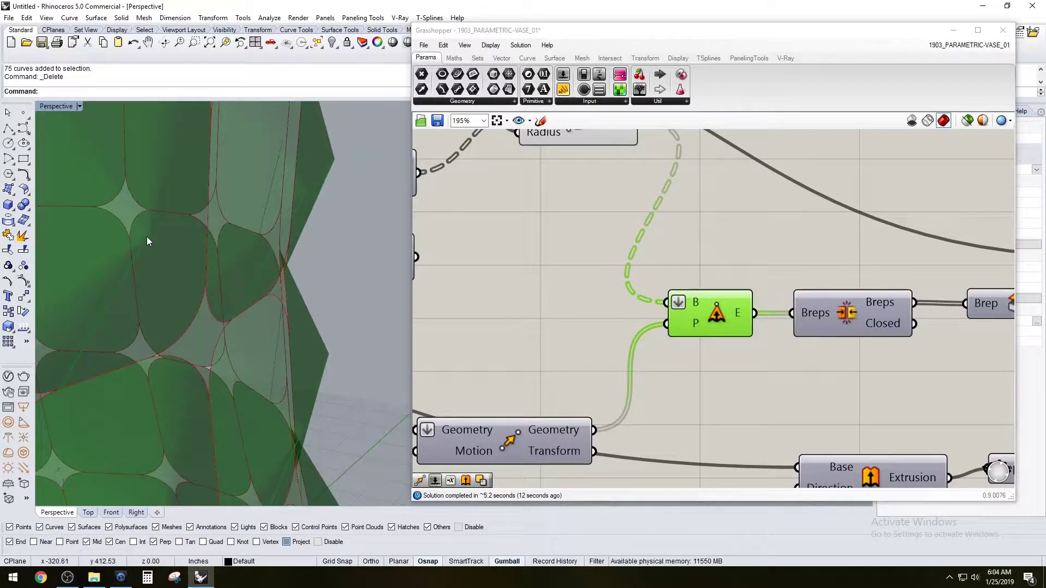
{"action": "scroll", "coordinate": [145, 239], "scroll_direction": "down", "scroll_amount": 5}
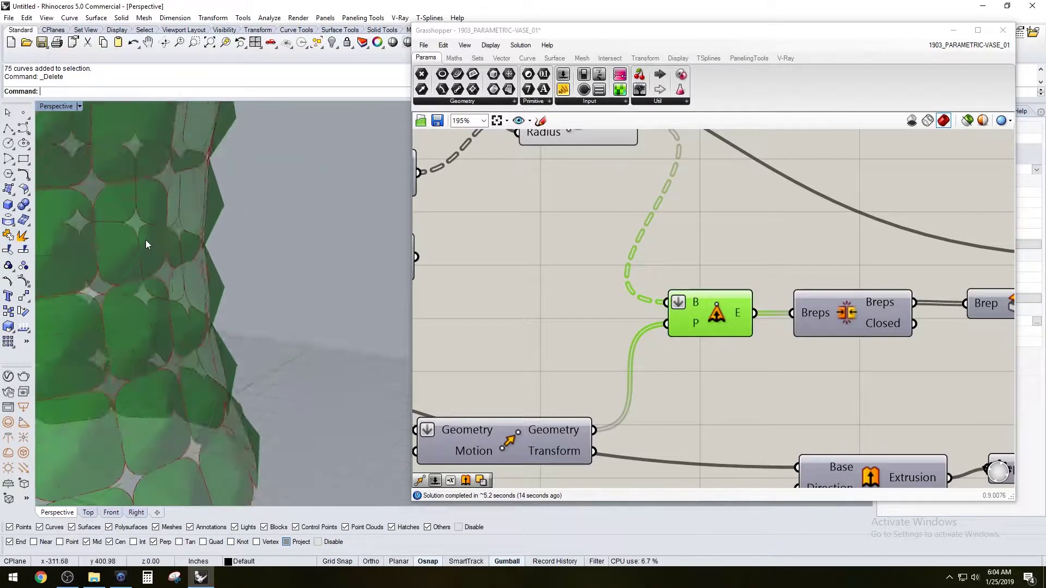
{"action": "scroll", "coordinate": [148, 228], "scroll_direction": "up", "scroll_amount": 3}
{"action": "scroll", "coordinate": [148, 228], "scroll_direction": "down", "scroll_amount": 3}
{"action": "right_click_drag", "start_coordinate": [117, 248], "coordinate": [300, 274]}
{"action": "left_click", "coordinate": [541, 247]}
{"action": "scroll", "coordinate": [541, 247], "scroll_direction": "down", "scroll_amount": 4}
{"action": "scroll", "coordinate": [298, 322], "scroll_direction": "down", "scroll_amount": 4}
{"action": "scroll", "coordinate": [300, 273], "scroll_direction": "up", "scroll_amount": 6}
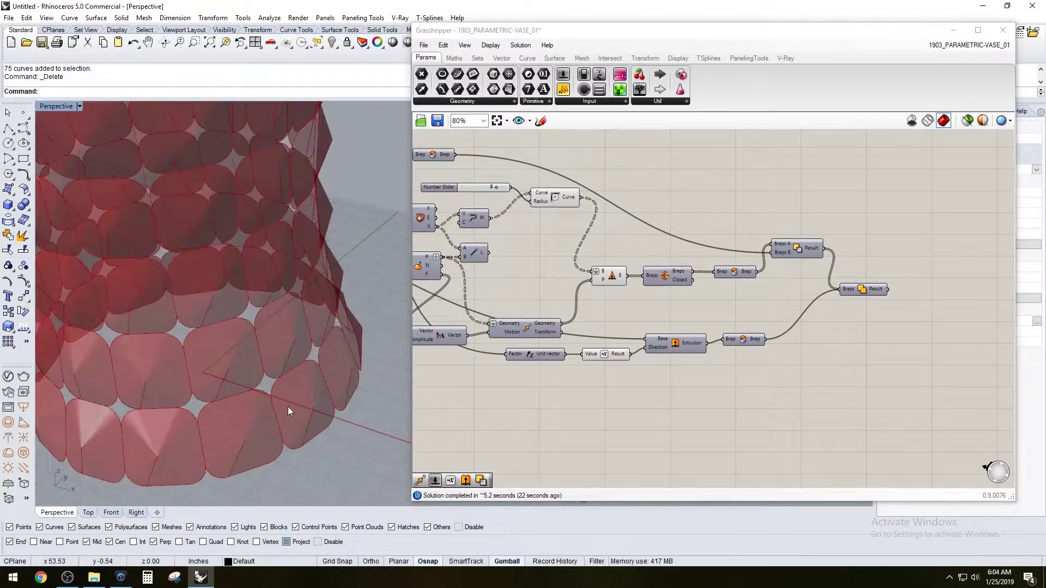
{"action": "right_click_drag", "start_coordinate": [322, 375], "coordinate": [283, 373]}
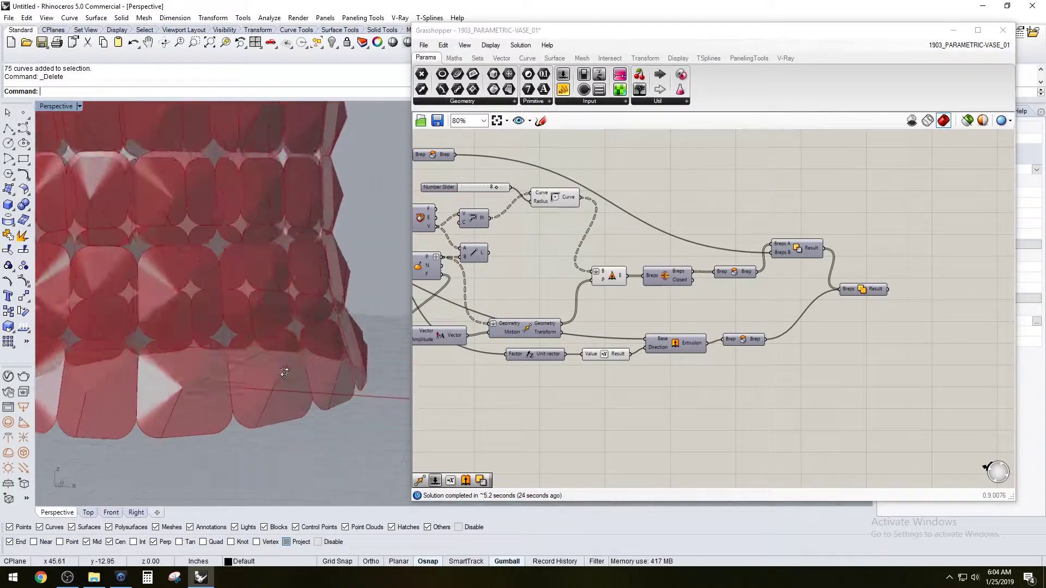
Step: Move the number slider, its negation component and the Amplitude component together to a clearer spot on the canvas
{"action": "left_click", "coordinate": [617, 255]}
{"action": "scroll", "coordinate": [561, 308], "scroll_direction": "up", "scroll_amount": 1}
{"action": "right_click_drag", "start_coordinate": [439, 310], "coordinate": [762, 305]}
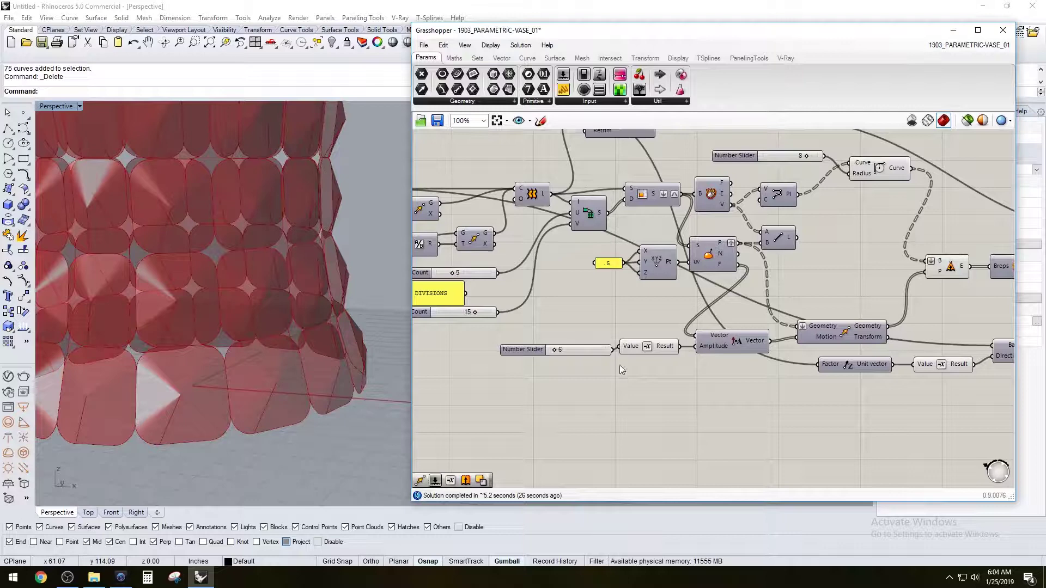
{"action": "left_click_drag", "start_coordinate": [722, 374], "coordinate": [548, 330]}
{"action": "left_click_drag", "start_coordinate": [713, 347], "coordinate": [675, 364]}
{"action": "left_click", "coordinate": [632, 384]}
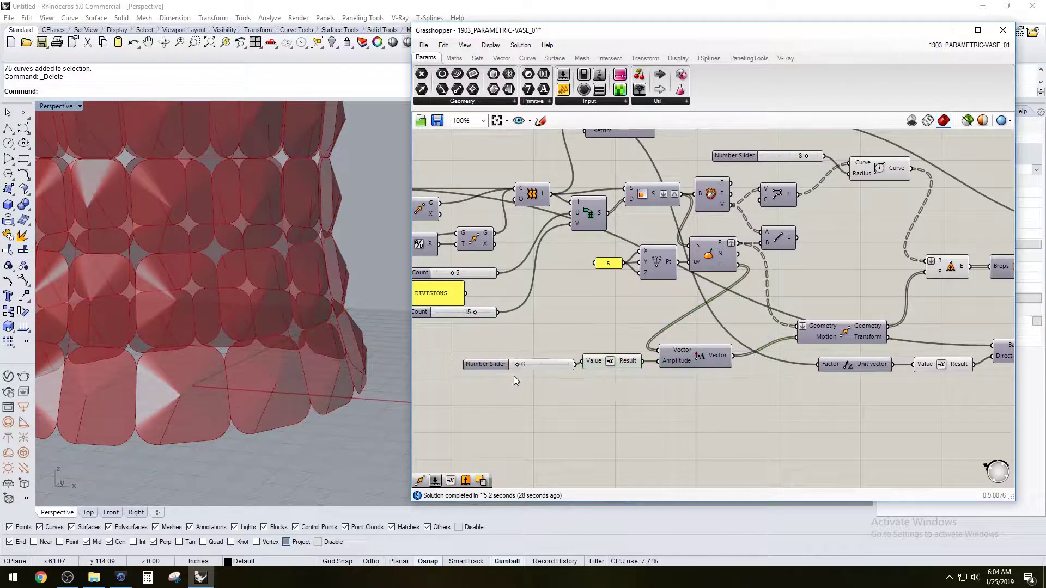
Step: Set the slider driving the amplitude to 45 and inspect the panel spikes
{"action": "scroll", "coordinate": [515, 377], "scroll_direction": "up", "scroll_amount": 2}
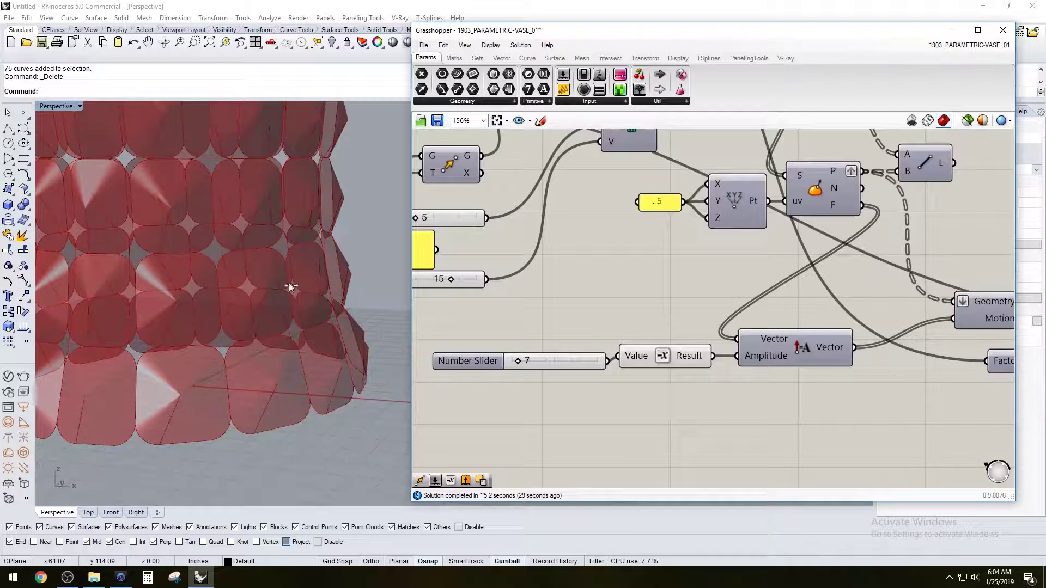
{"action": "left_click", "coordinate": [240, 259]}
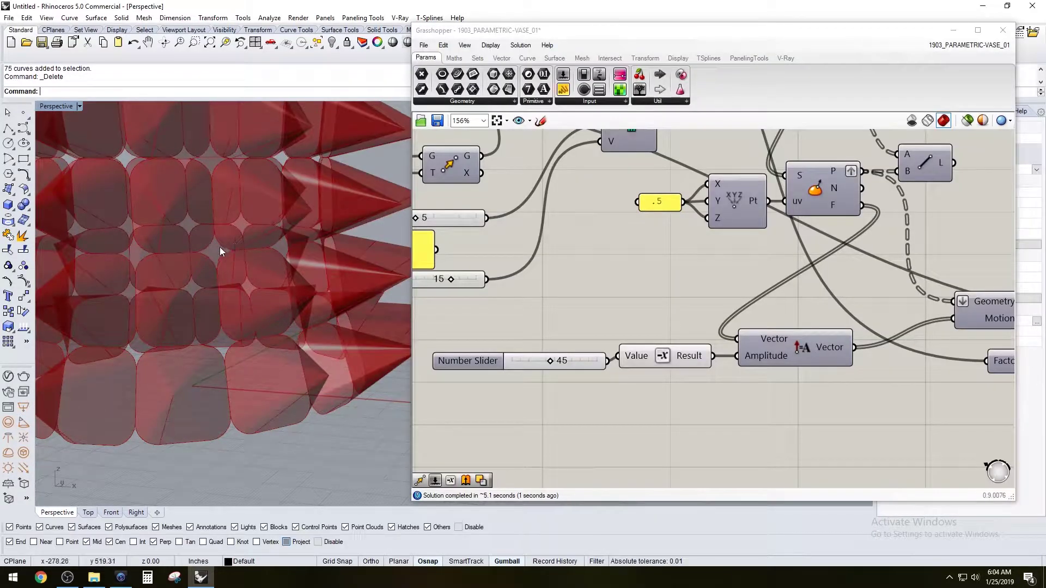
{"action": "scroll", "coordinate": [221, 247], "scroll_direction": "down", "scroll_amount": 8}
{"action": "right_click_drag", "start_coordinate": [220, 247], "coordinate": [270, 277]}
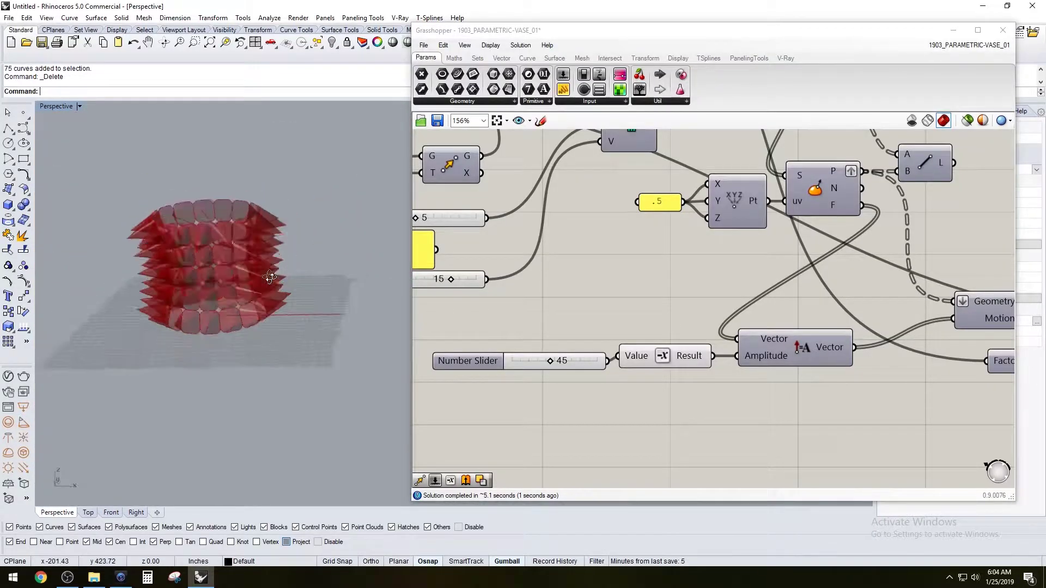
{"action": "scroll", "coordinate": [270, 277], "scroll_direction": "up", "scroll_amount": 6}
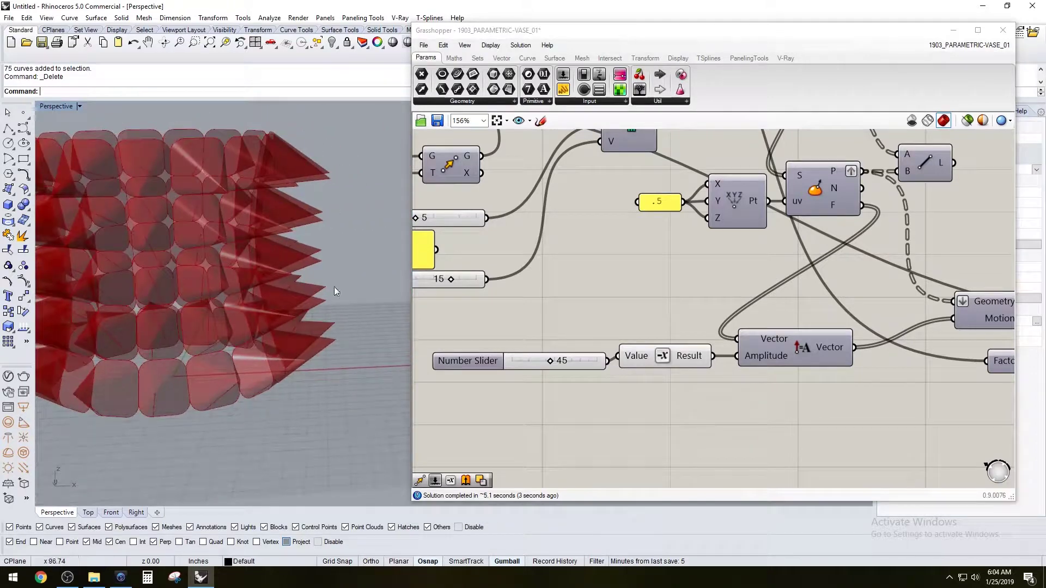
Step: Set the slider driving the amplitude to 10 and check the panel depth
{"action": "right_click_drag", "start_coordinate": [597, 261], "coordinate": [683, 252]}
{"action": "scroll", "coordinate": [655, 366], "scroll_direction": "up", "scroll_amount": 1}
{"action": "double_click", "coordinate": [644, 349]}
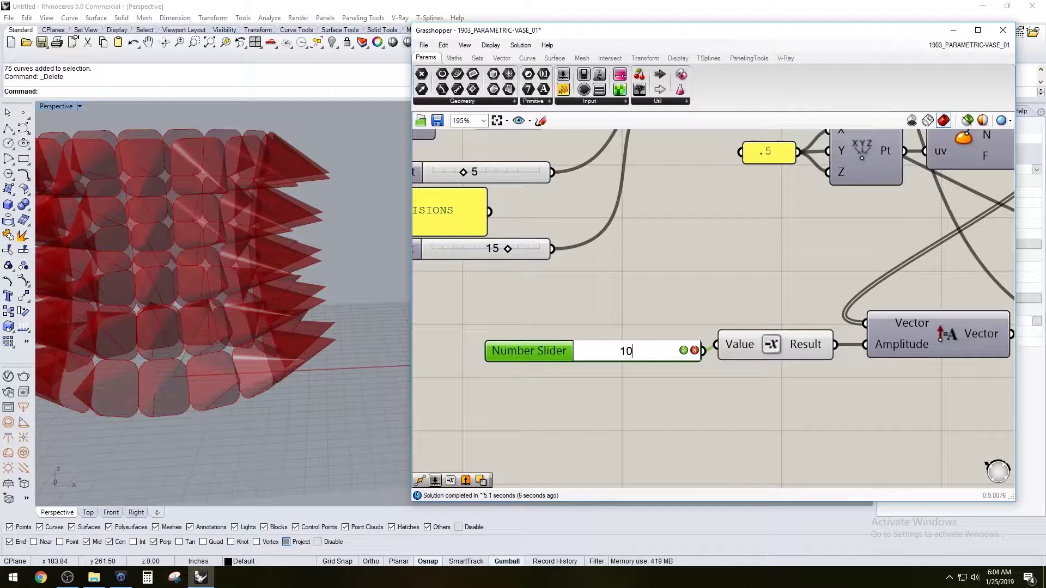
{"action": "key", "text": "Return"}
{"action": "right_click_drag", "start_coordinate": [253, 221], "coordinate": [303, 243]}
{"action": "scroll", "coordinate": [290, 295], "scroll_direction": "up", "scroll_amount": 3}
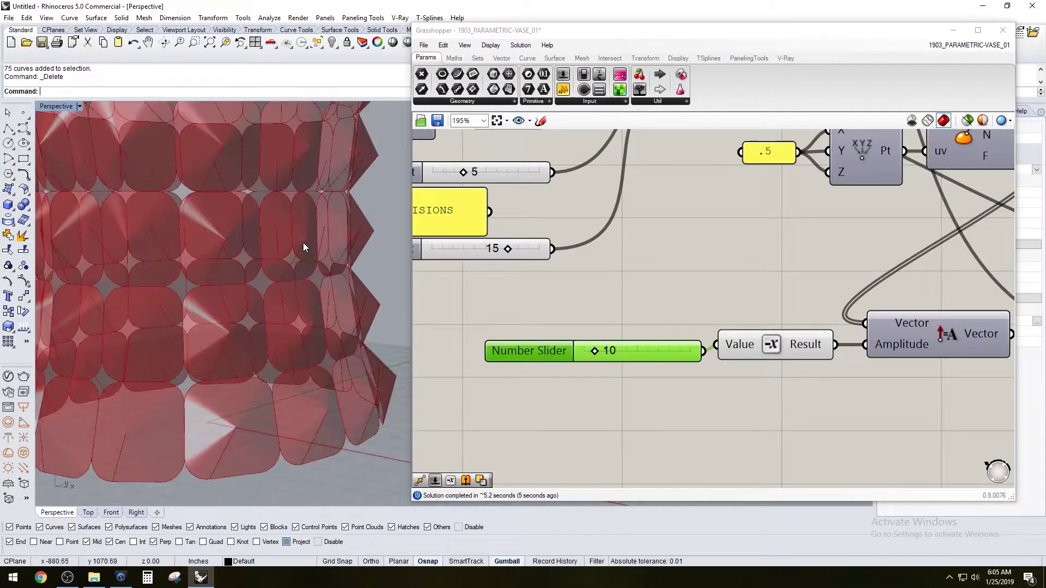
{"action": "scroll", "coordinate": [303, 243], "scroll_direction": "down", "scroll_amount": 3}
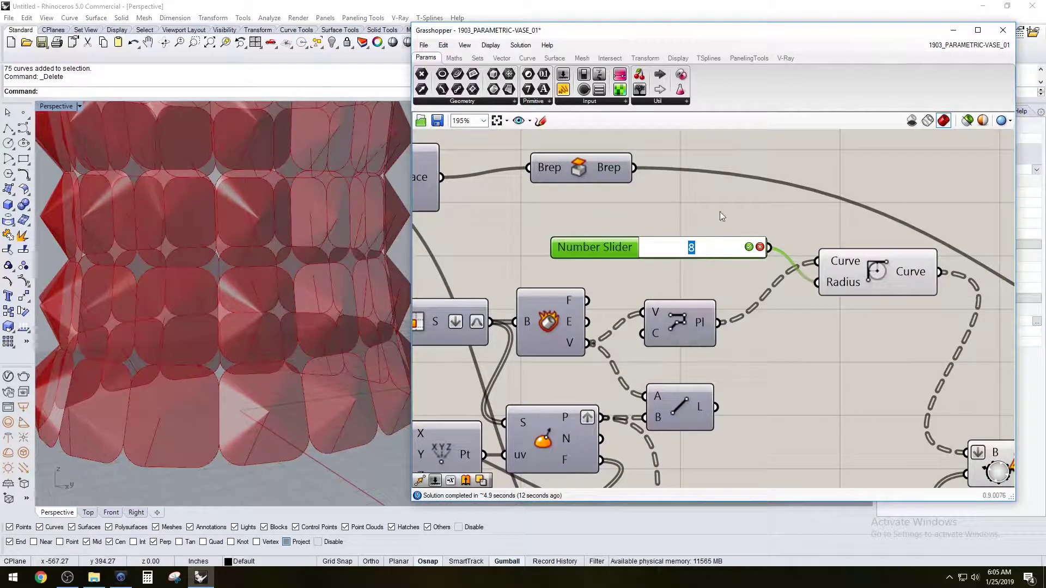
Step: Raise the fillet radius slider's maximum to 15
{"action": "left_click", "coordinate": [720, 216]}
{"action": "double_click", "coordinate": [599, 247]}
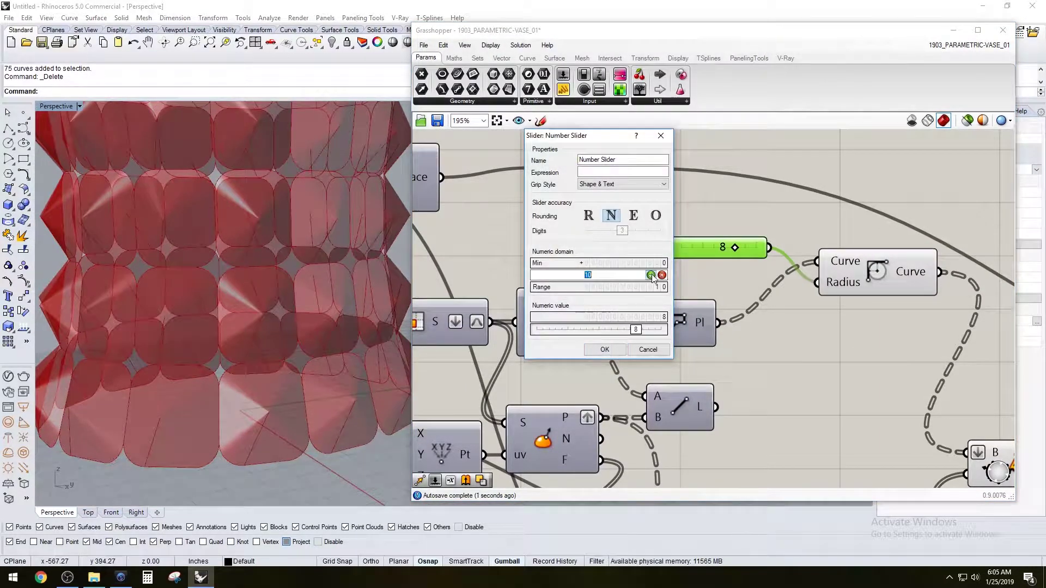
{"action": "left_click", "coordinate": [647, 276]}
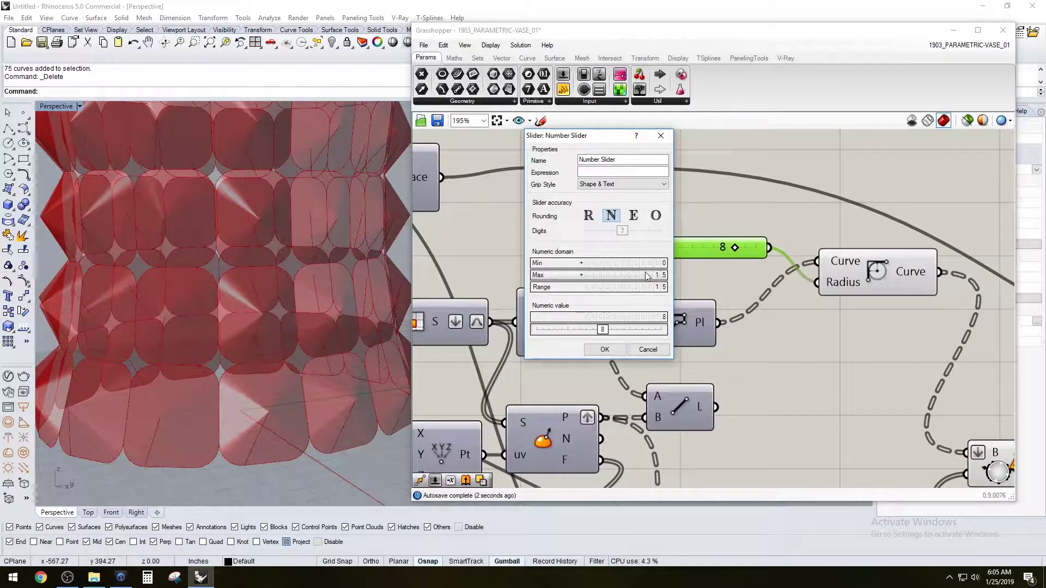
{"action": "left_click", "coordinate": [614, 351]}
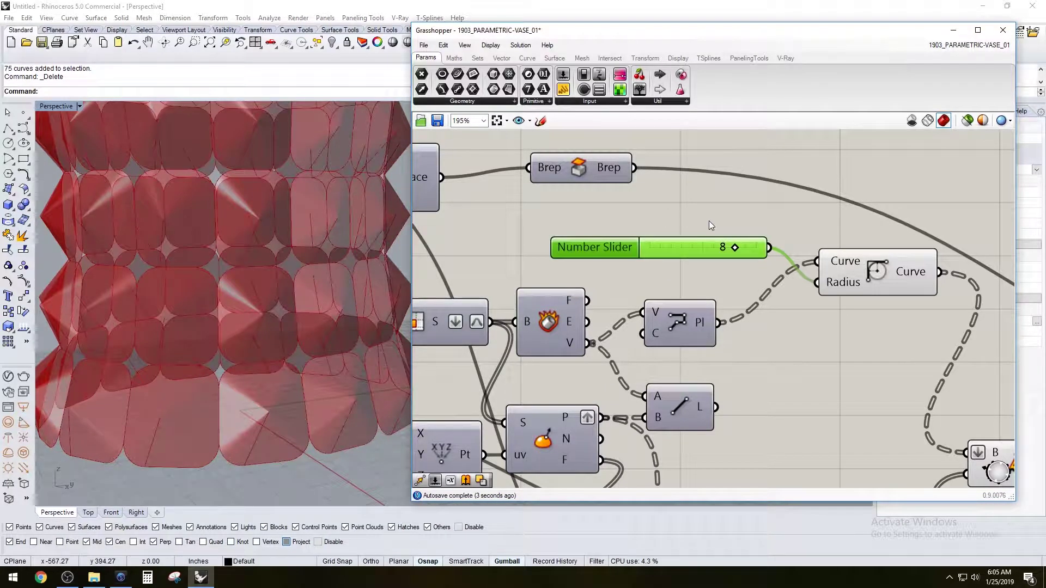
Step: Set the fillet radius slider to 12 and view the whole vase
{"action": "right_click_drag", "start_coordinate": [710, 230], "coordinate": [713, 247]}
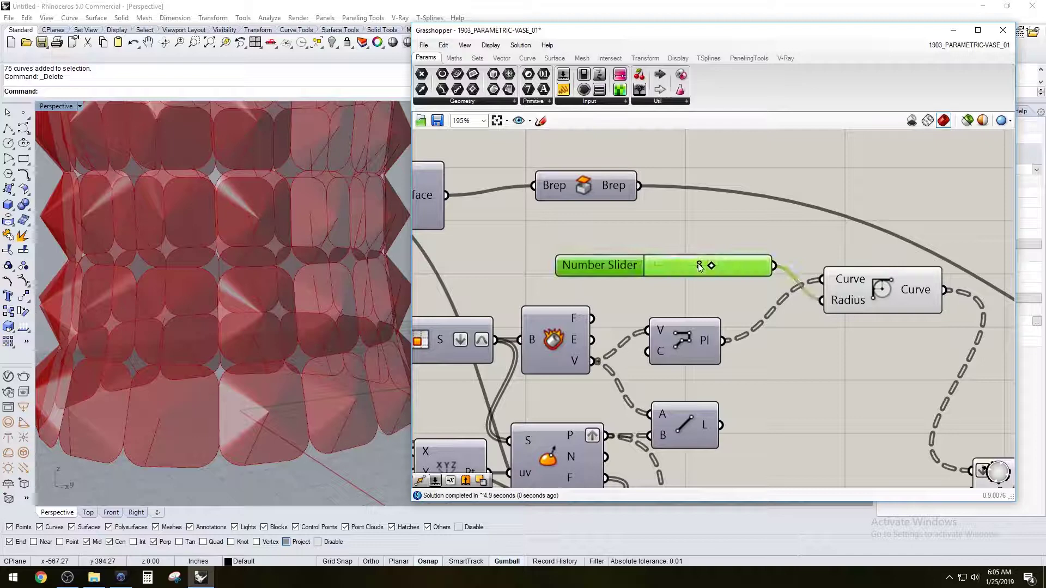
{"action": "double_click", "coordinate": [696, 263]}
{"action": "type", "text": "12"}
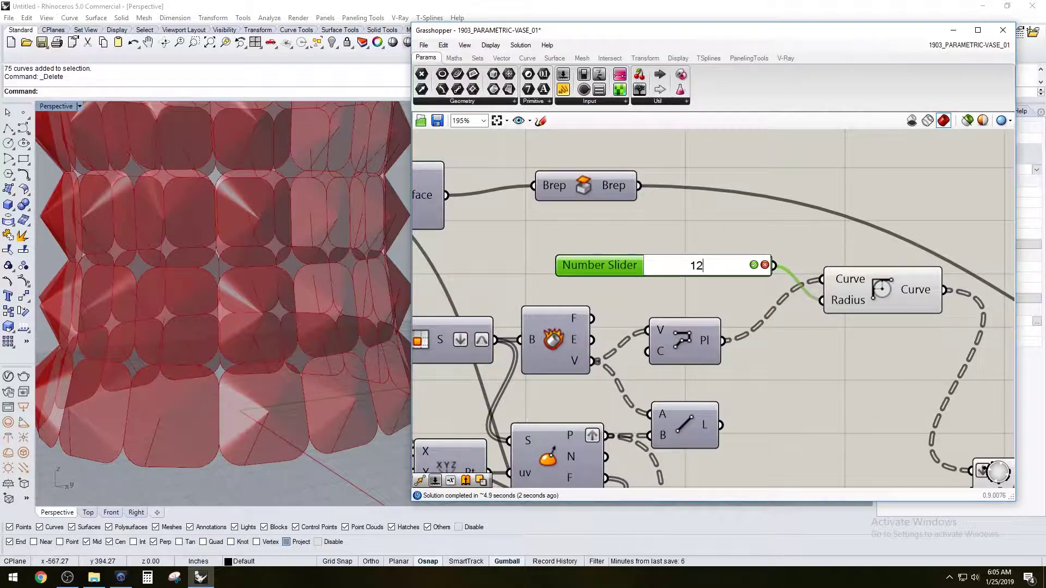
{"action": "key", "text": "Return"}
{"action": "scroll", "coordinate": [273, 224], "scroll_direction": "down", "scroll_amount": 5}
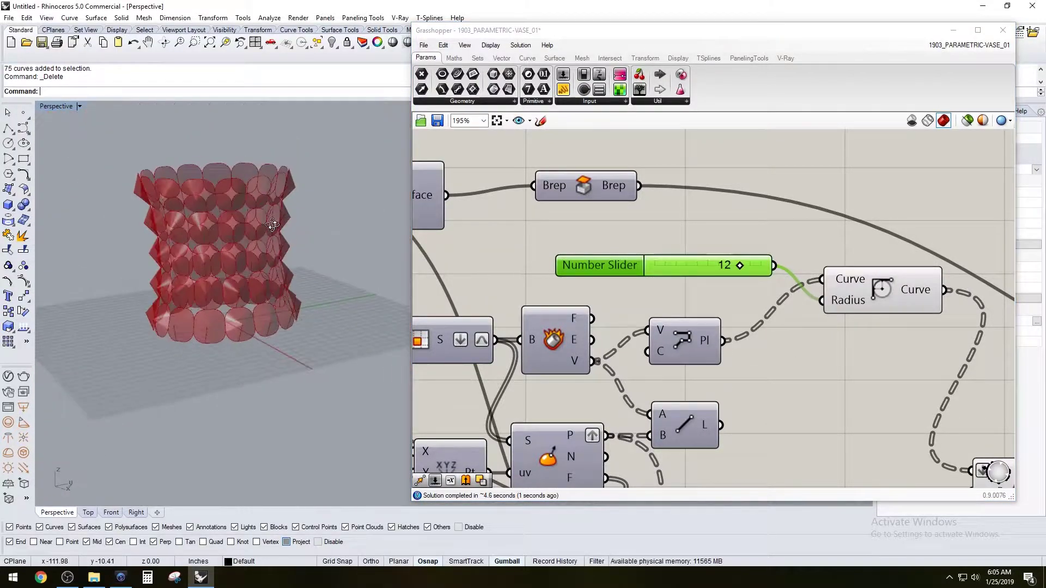
{"action": "right_click_drag", "start_coordinate": [273, 225], "coordinate": [224, 207]}
{"action": "scroll", "coordinate": [796, 309], "scroll_direction": "down", "scroll_amount": 2}
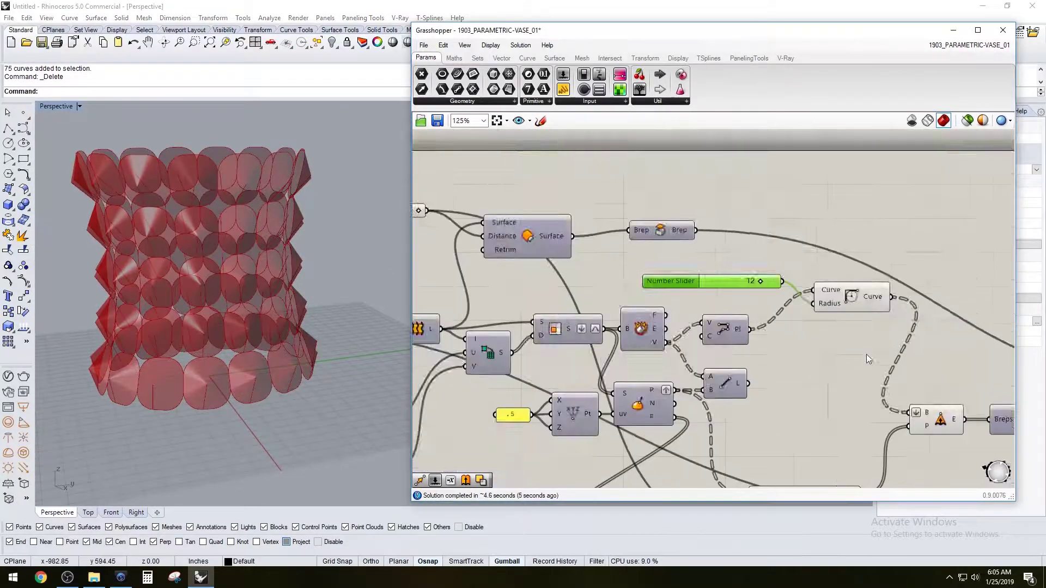
Step: Turn off the Extrude Point preview and toggle the preview of the Brep component fed by the joined Breps
{"action": "right_click_drag", "start_coordinate": [944, 406], "coordinate": [622, 290]}
{"action": "scroll", "coordinate": [622, 290], "scroll_direction": "up", "scroll_amount": 2}
{"action": "right_click", "coordinate": [579, 312]}
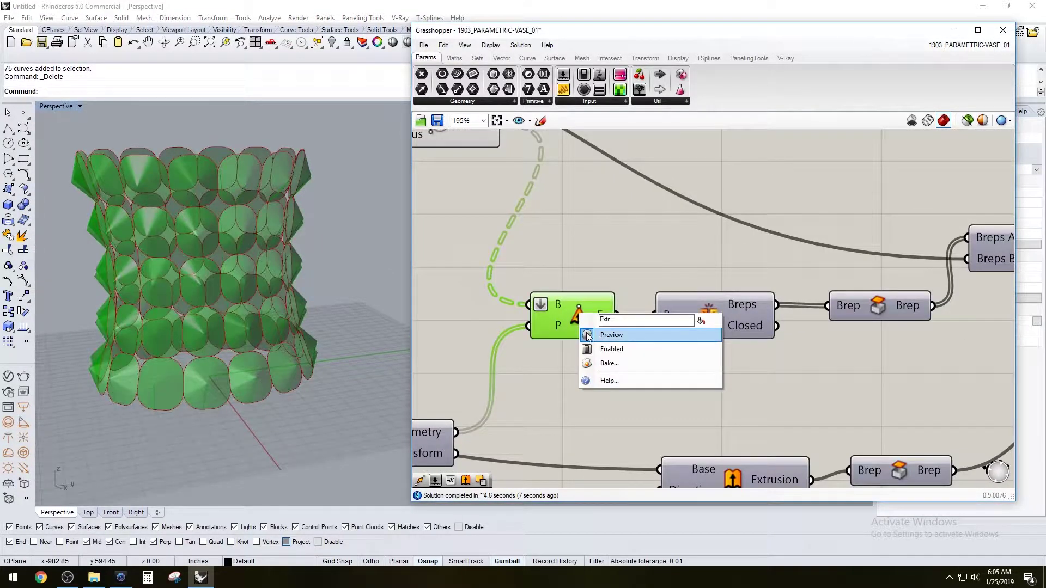
{"action": "left_click", "coordinate": [587, 334]}
{"action": "right_click", "coordinate": [882, 309]}
{"action": "left_click", "coordinate": [893, 331]}
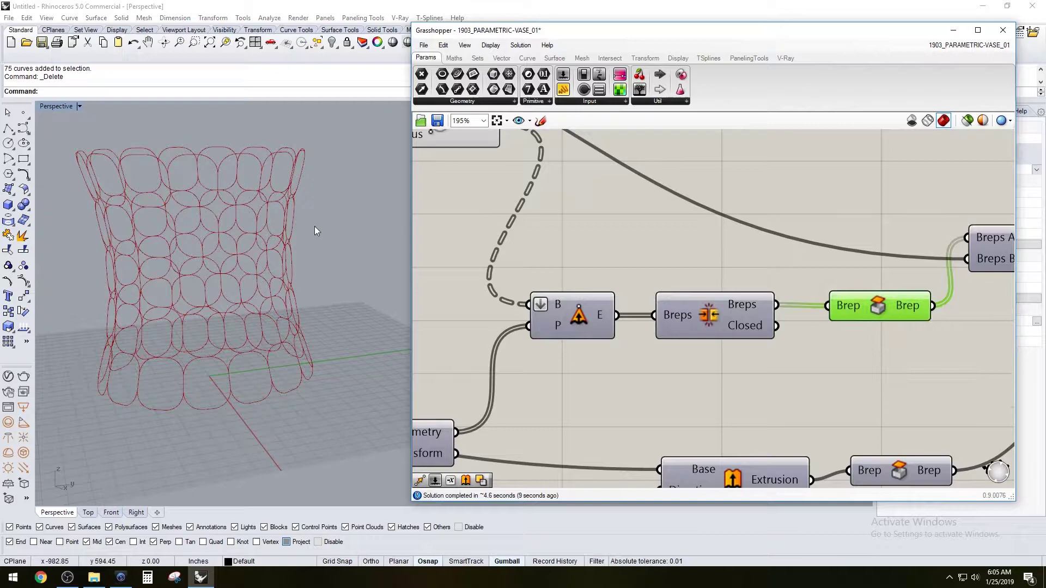
Step: Inspect the extruded panels up close and toggle the preview of the Fillet component
{"action": "right_click_drag", "start_coordinate": [315, 227], "coordinate": [234, 245]}
{"action": "scroll", "coordinate": [230, 210], "scroll_direction": "up", "scroll_amount": 5}
{"action": "left_click", "coordinate": [656, 231]}
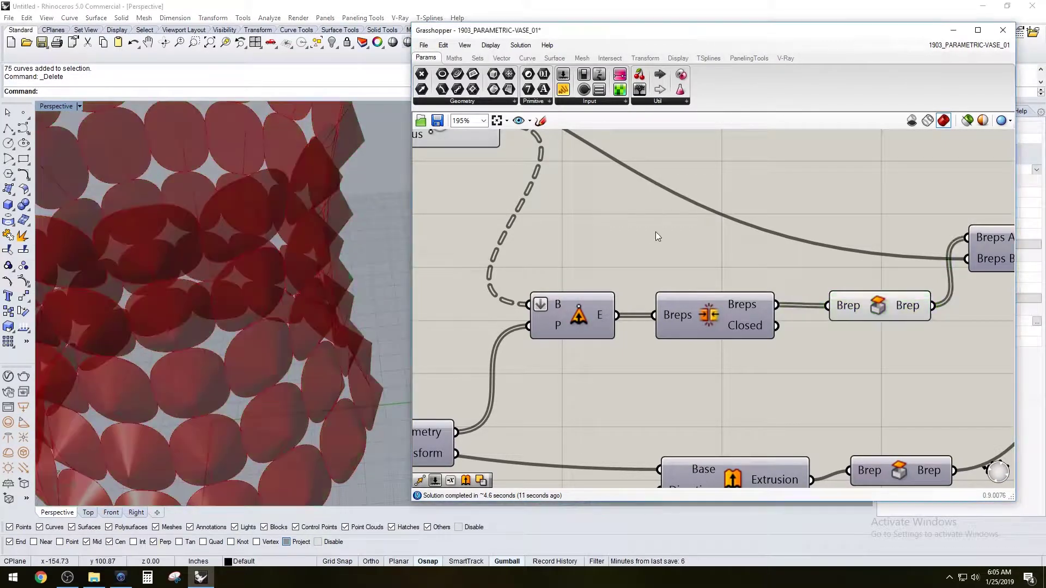
{"action": "scroll", "coordinate": [655, 231], "scroll_direction": "down", "scroll_amount": 2}
{"action": "right_click_drag", "start_coordinate": [508, 175], "coordinate": [596, 227]}
{"action": "scroll", "coordinate": [586, 214], "scroll_direction": "up", "scroll_amount": 3}
{"action": "left_click", "coordinate": [599, 207]}
{"action": "right_click", "coordinate": [599, 207]}
{"action": "left_click", "coordinate": [621, 230]}
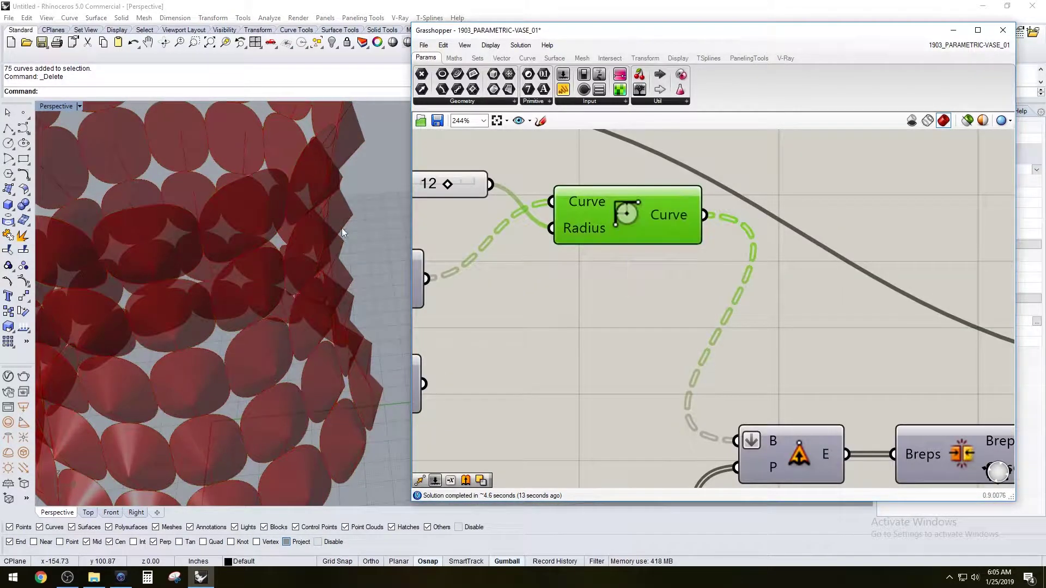
{"action": "right_click_drag", "start_coordinate": [342, 227], "coordinate": [244, 175]}
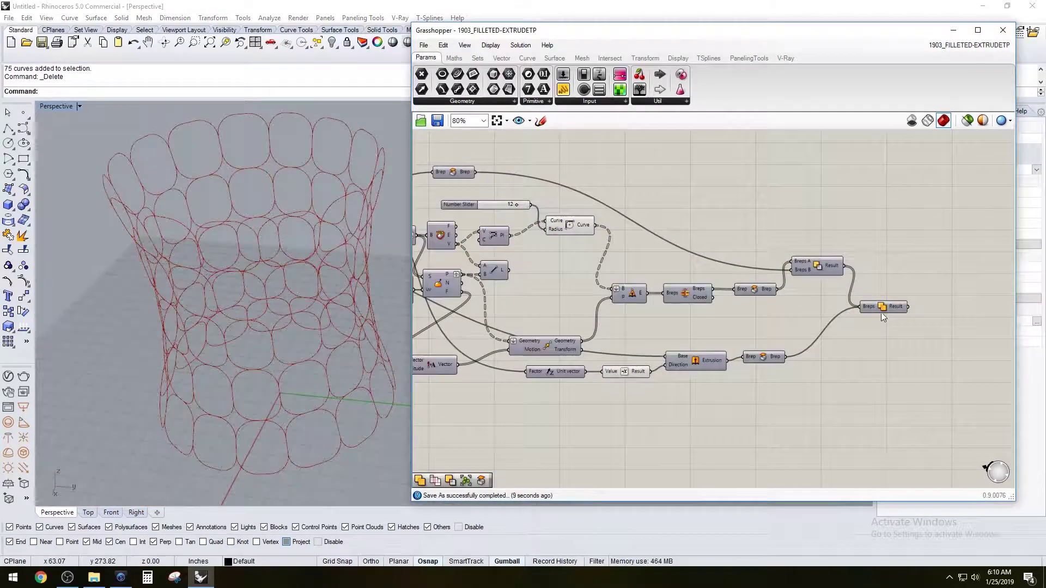
Step: Delete the point extrusion, join, Brep, solid union and linear extrusion components, plus the Move and Unit Vector components
{"action": "left_click_drag", "start_coordinate": [912, 390], "coordinate": [609, 267]}
{"action": "key", "text": "Delete"}
{"action": "right_click_drag", "start_coordinate": [548, 358], "coordinate": [699, 351]}
{"action": "scroll", "coordinate": [651, 351], "scroll_direction": "up", "scroll_amount": 1}
{"action": "left_click", "coordinate": [667, 367]}
{"action": "key", "text": "Delete"}
{"action": "left_click", "coordinate": [675, 328]}
{"action": "key", "text": "Delete"}
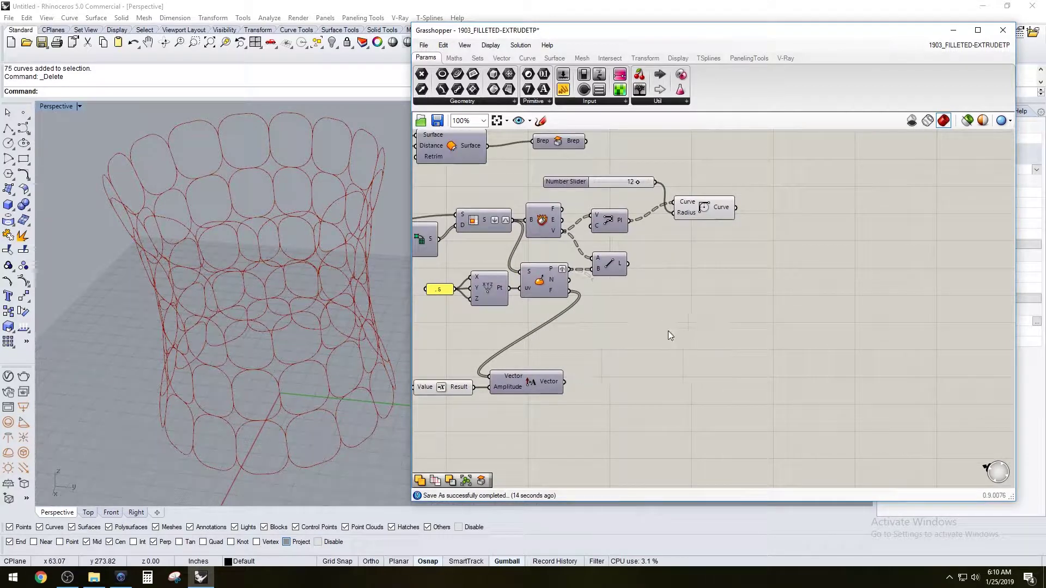
Step: Delete the Amplitude component and the negation feeding it, and check the remaining filleted curves
{"action": "right_click_drag", "start_coordinate": [621, 389], "coordinate": [726, 394]}
{"action": "left_click_drag", "start_coordinate": [761, 436], "coordinate": [471, 366]}
{"action": "key", "text": "Delete"}
{"action": "right_click_drag", "start_coordinate": [825, 242], "coordinate": [756, 283]}
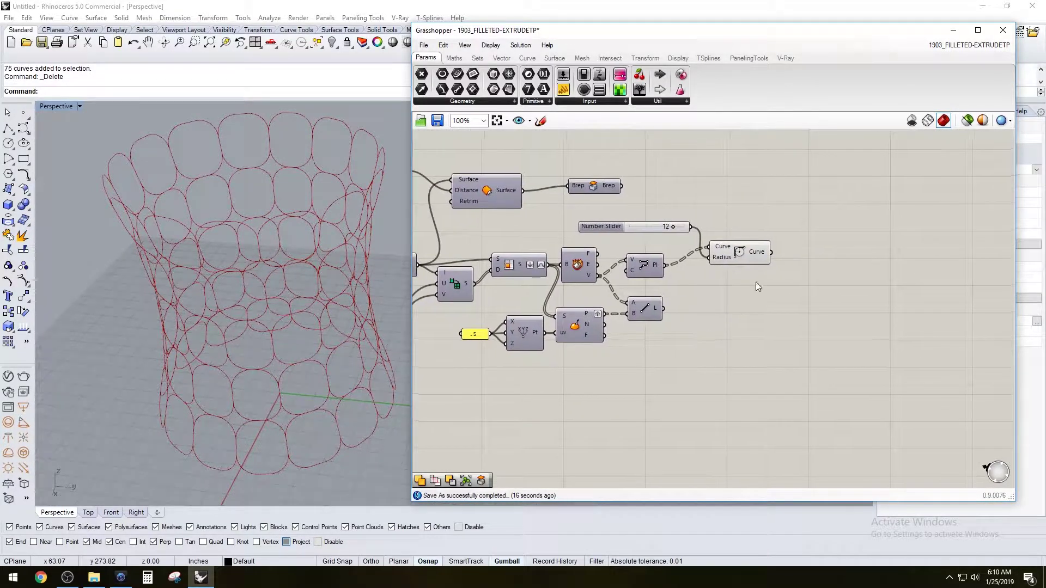
{"action": "left_click", "coordinate": [740, 251]}
{"action": "right_click_drag", "start_coordinate": [231, 238], "coordinate": [360, 261]}
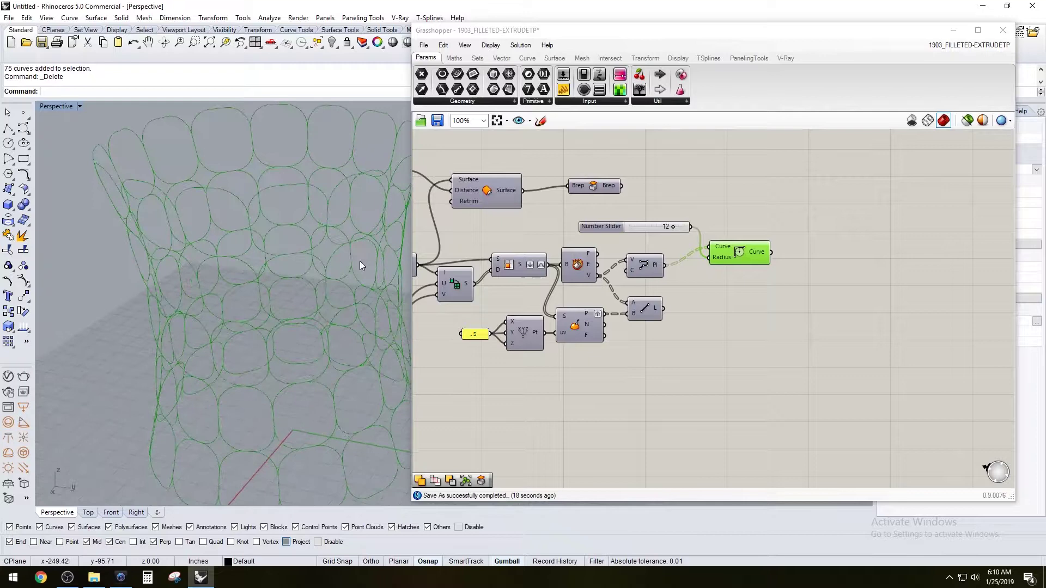
Step: Add a Move component and feed the polyline output into its Geometry input
{"action": "double_click", "coordinate": [785, 299]}
{"action": "type", "text": "MOVE"}
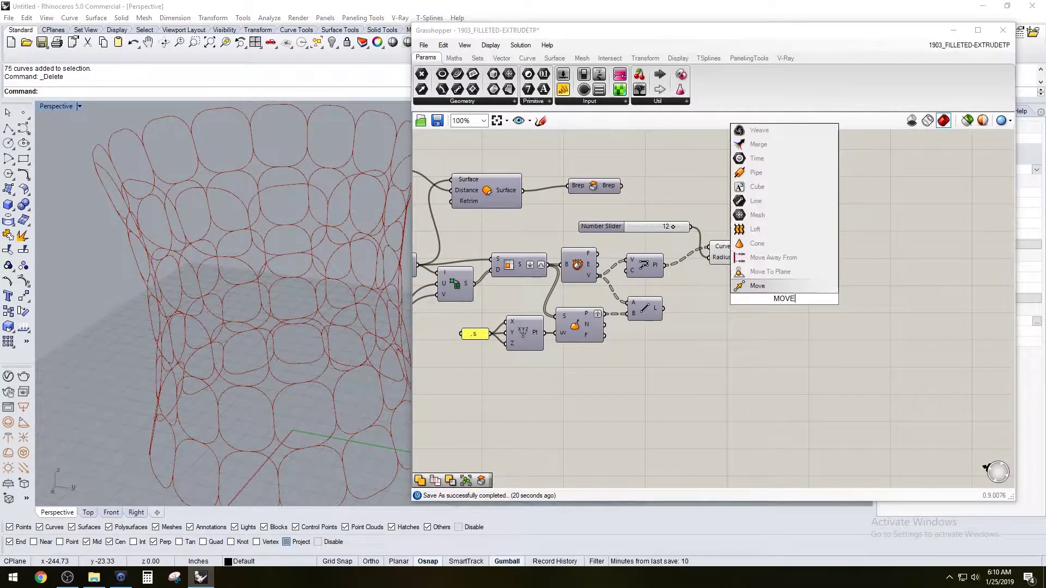
{"action": "key", "text": "Return"}
{"action": "left_click_drag", "start_coordinate": [771, 305], "coordinate": [850, 345]}
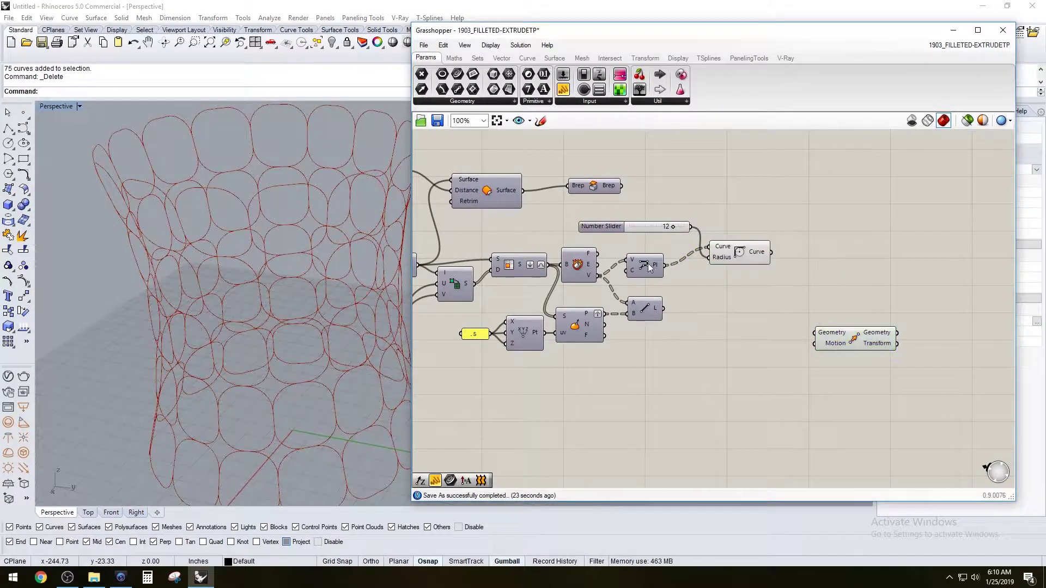
{"action": "left_click_drag", "start_coordinate": [754, 322], "coordinate": [815, 333]}
Step: Add an Amplitude component and feed its Vector input from the surface evaluation's Frame output
{"action": "double_click", "coordinate": [763, 375]}
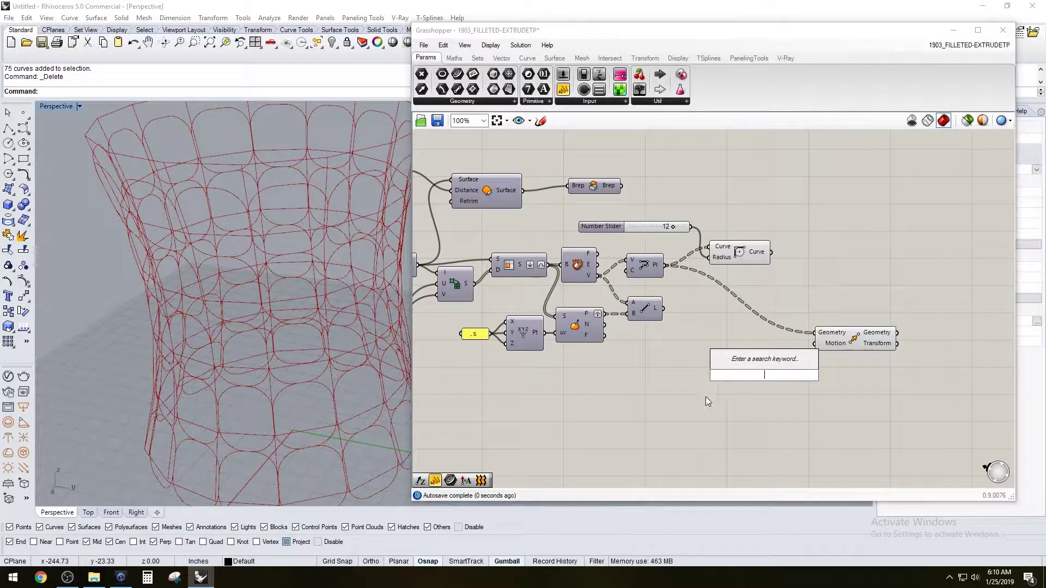
{"action": "double_click", "coordinate": [737, 405]}
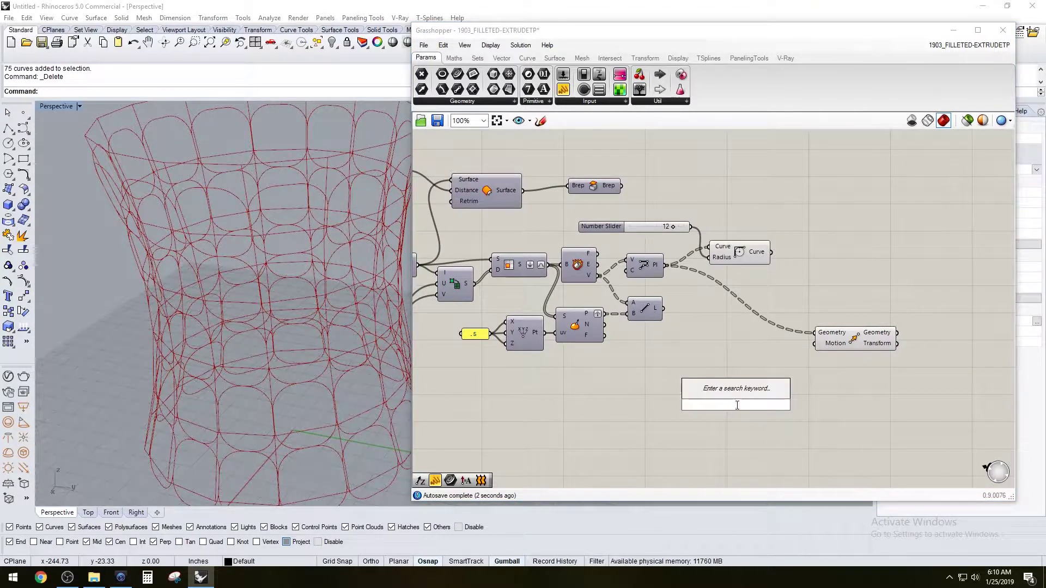
{"action": "type", "text": "amp"}
{"action": "key", "text": "Return"}
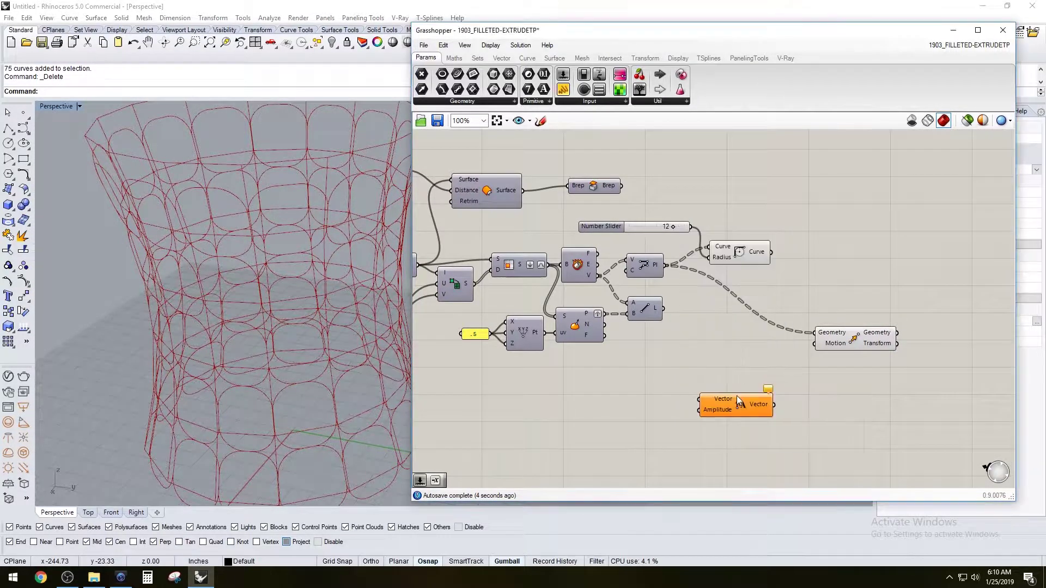
{"action": "left_click", "coordinate": [623, 351]}
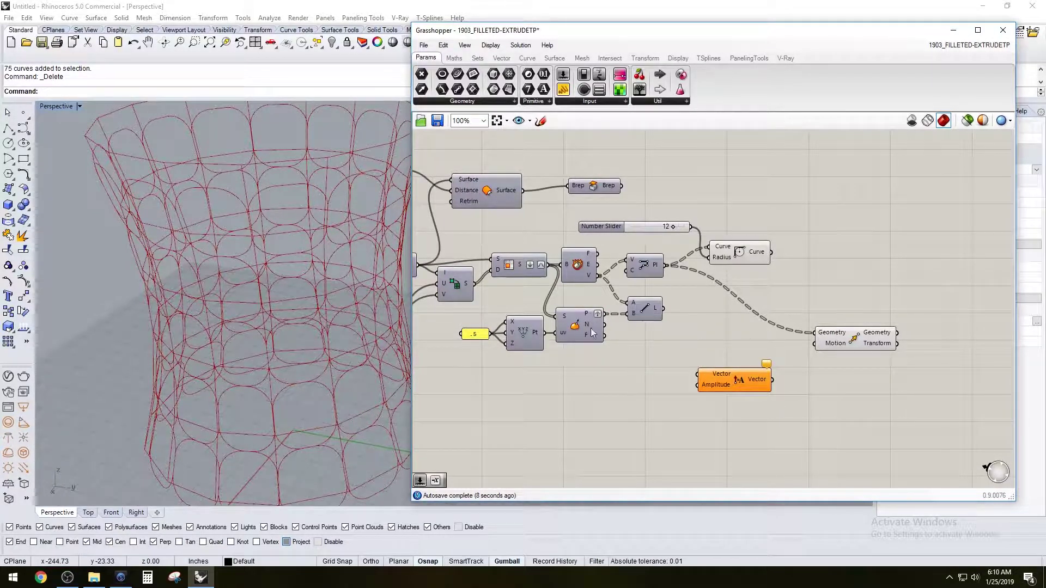
{"action": "mouse_move", "coordinate": [588, 330]}
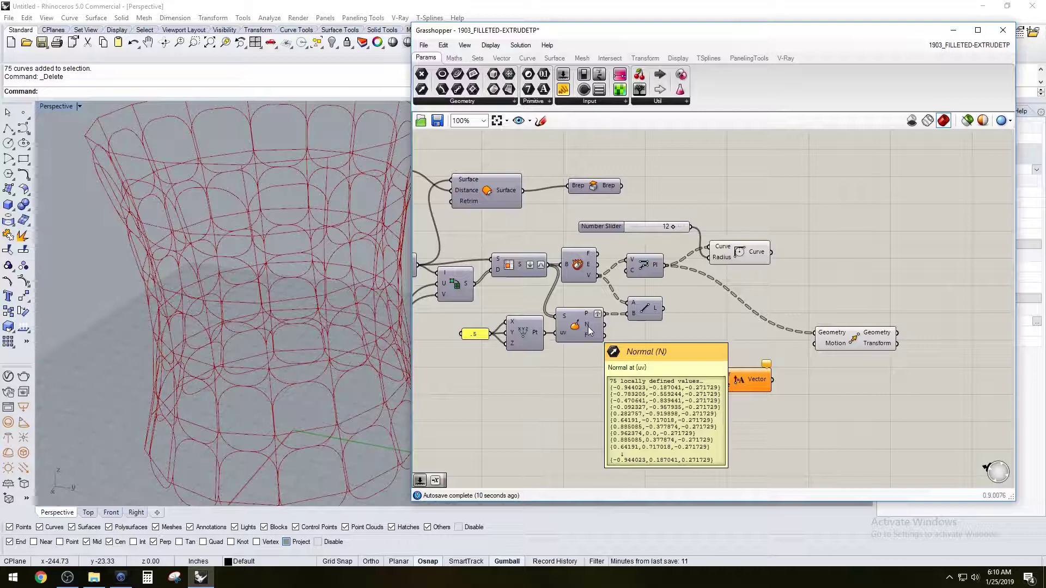
{"action": "left_click_drag", "start_coordinate": [634, 344], "coordinate": [744, 377]}
{"action": "left_click", "coordinate": [771, 397]}
Step: Add a number slider set to 12 for the amplitude and feed the resulting vector into the Move component's Motion input
{"action": "double_click", "coordinate": [600, 372]}
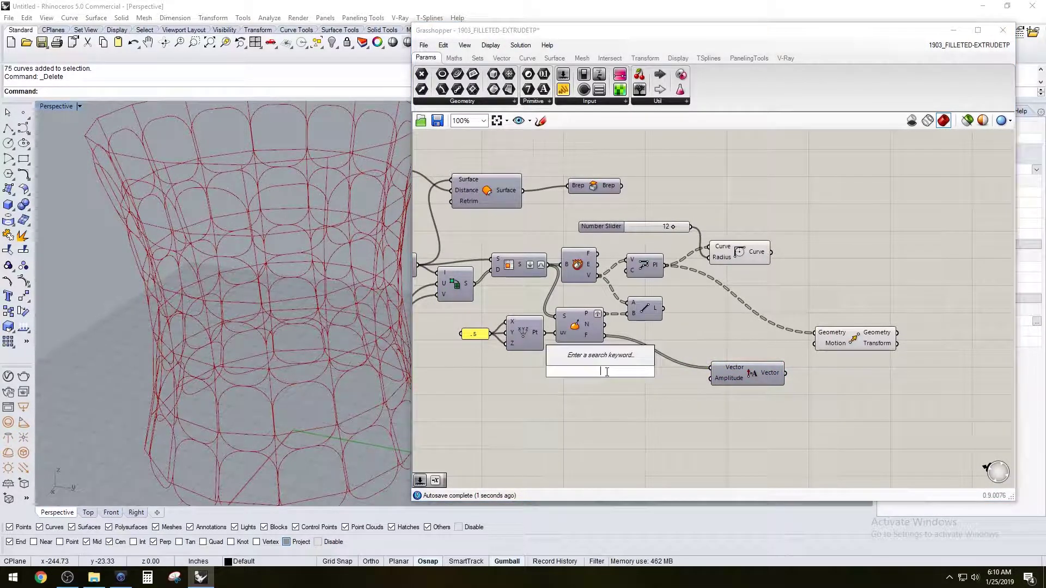
{"action": "type", "text": "number slider"}
{"action": "key", "text": "Return"}
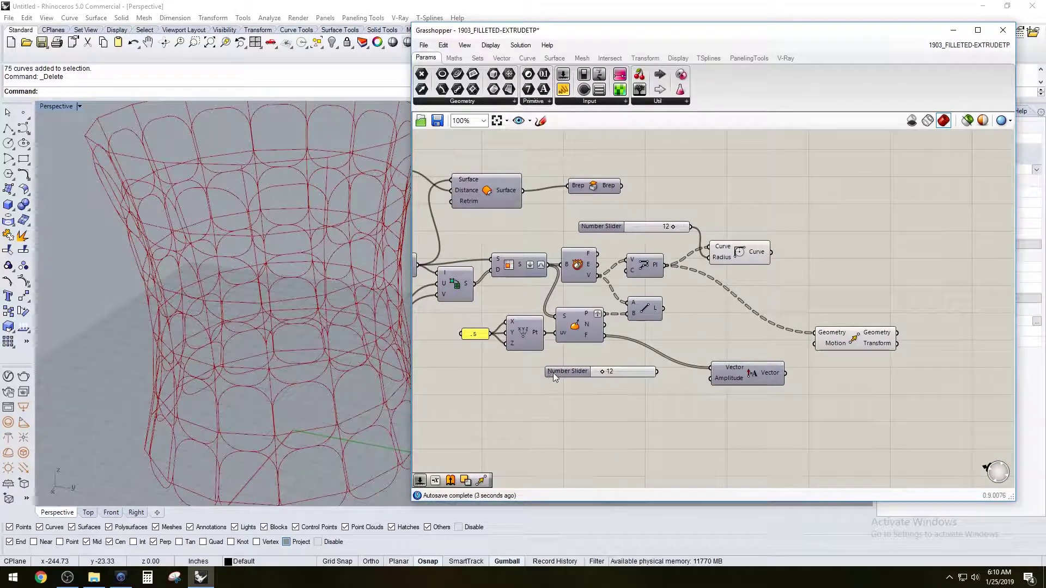
{"action": "left_click_drag", "start_coordinate": [553, 373], "coordinate": [563, 399]}
{"action": "left_click_drag", "start_coordinate": [722, 387], "coordinate": [815, 343]}
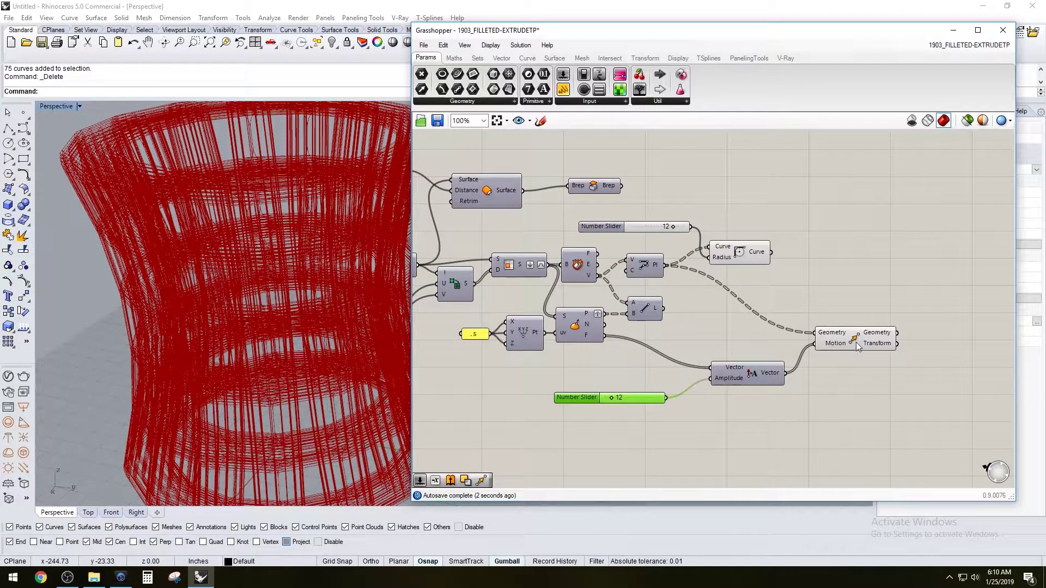
Step: Try flattening the Move component's Motion input, and set it to Graft instead
{"action": "left_click_drag", "start_coordinate": [856, 346], "coordinate": [871, 341]}
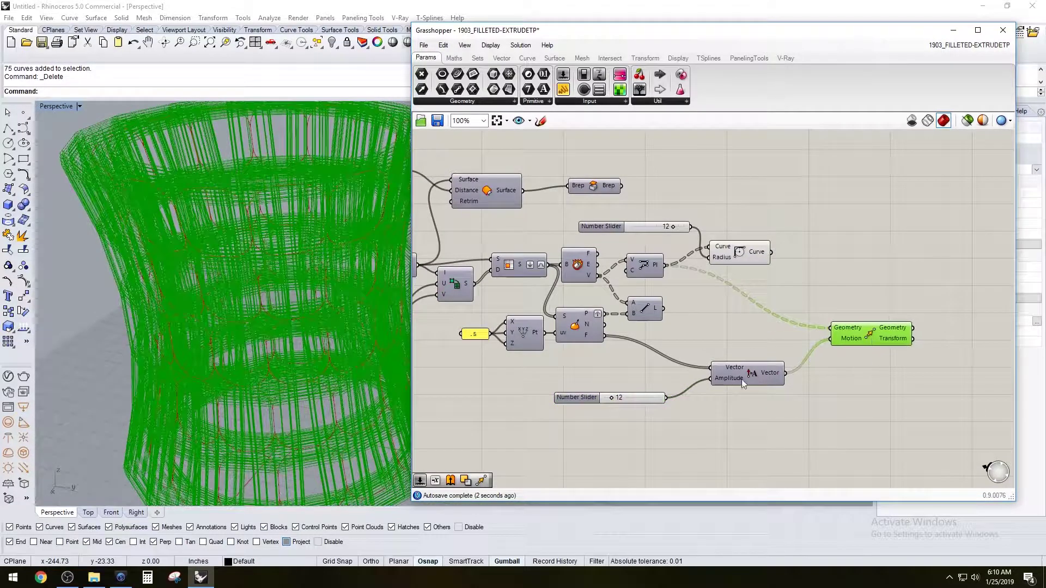
{"action": "right_click", "coordinate": [843, 339]}
{"action": "left_click", "coordinate": [877, 419]}
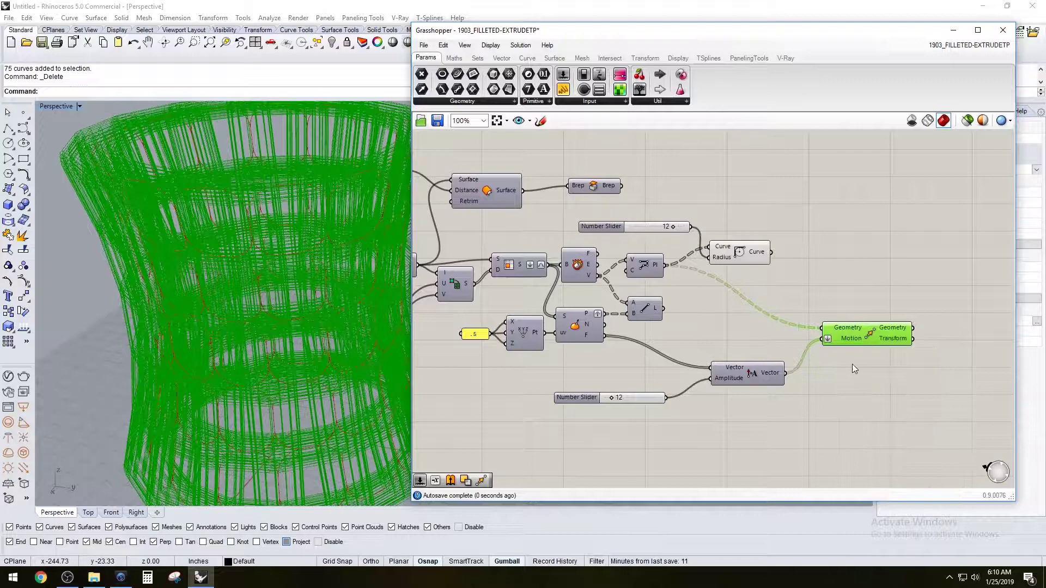
{"action": "right_click", "coordinate": [828, 339]}
{"action": "left_click", "coordinate": [864, 429]}
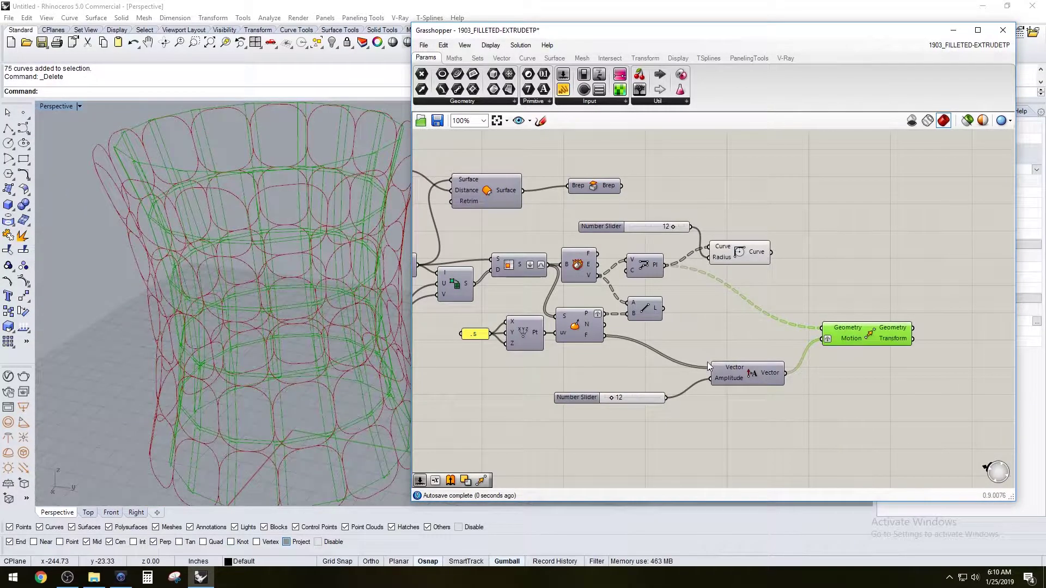
Step: Insert a Negative component between the Amplitude vector and the Move component's Motion input
{"action": "right_click_drag", "start_coordinate": [305, 283], "coordinate": [393, 338]}
{"action": "scroll", "coordinate": [727, 420], "scroll_direction": "up", "scroll_amount": 1}
{"action": "left_click", "coordinate": [733, 428]}
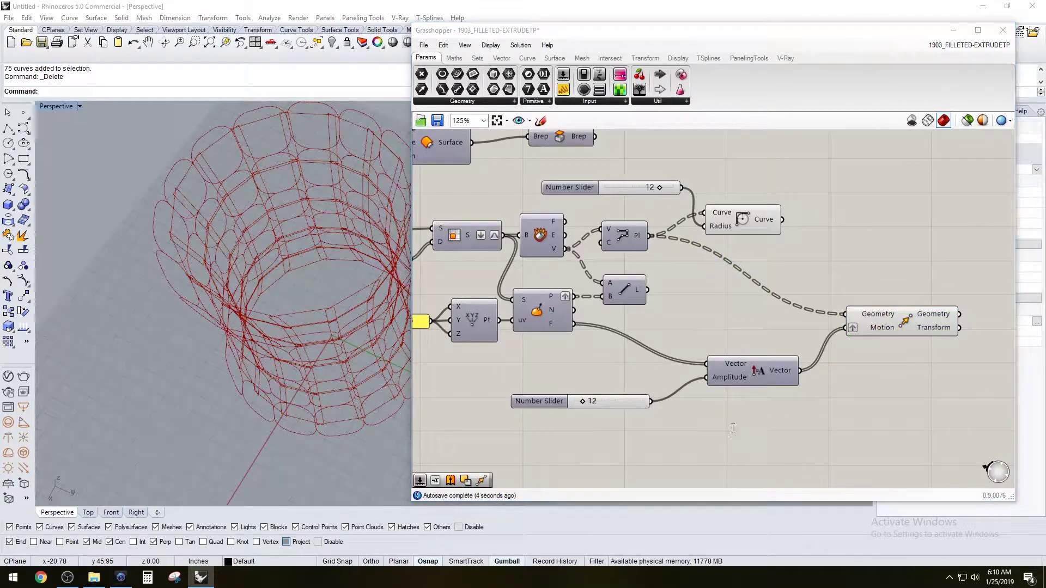
{"action": "double_click", "coordinate": [733, 428]}
{"action": "type", "text": "NE"}
{"action": "key", "text": "Return"}
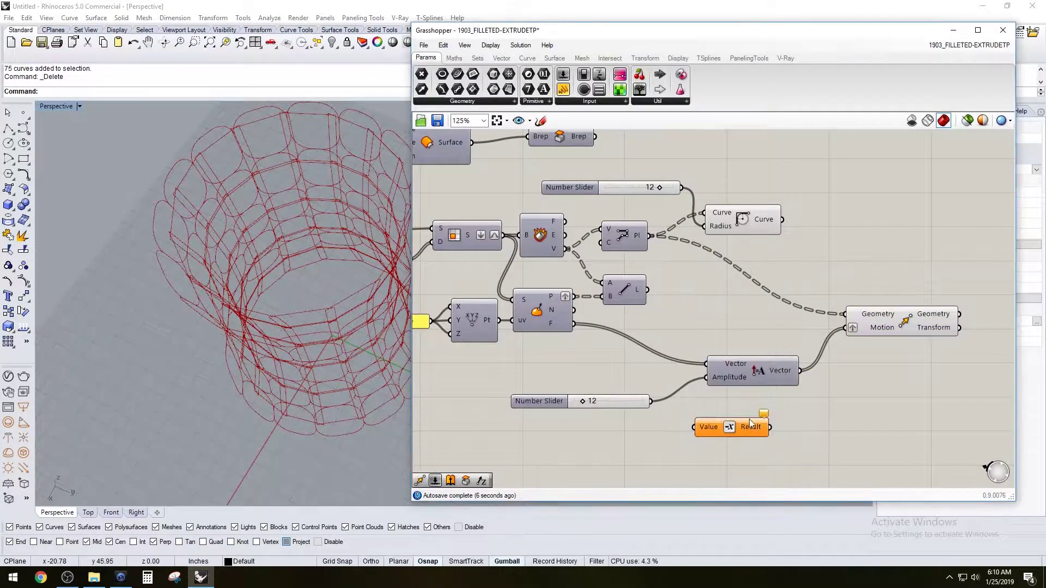
{"action": "left_click_drag", "start_coordinate": [749, 422], "coordinate": [874, 382]}
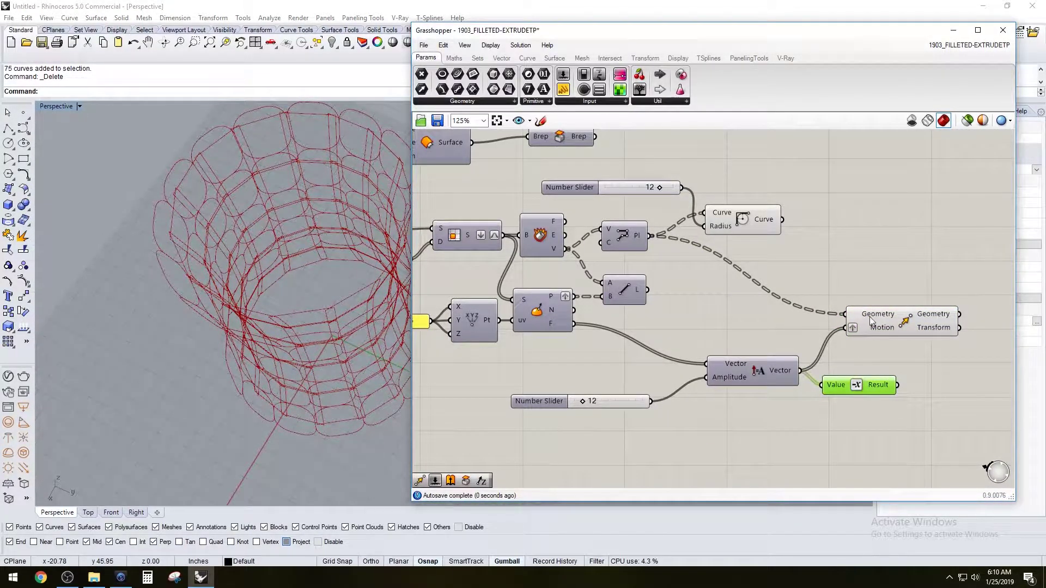
{"action": "left_click_drag", "start_coordinate": [870, 320], "coordinate": [924, 326]}
{"action": "right_click_drag", "start_coordinate": [937, 371], "coordinate": [883, 370]}
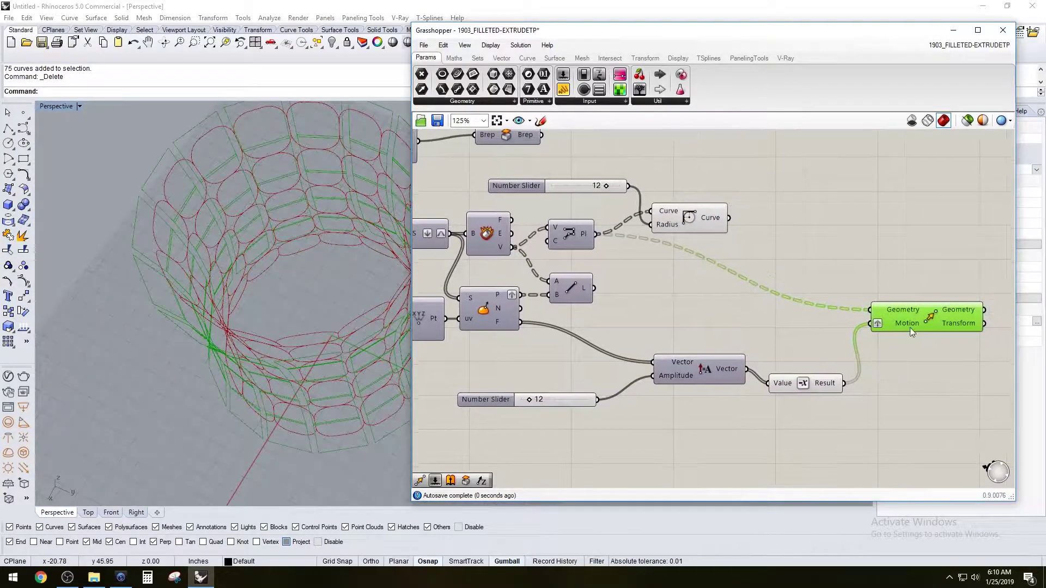
Step: Set the amplitude slider to 14 and check the offset of the moved panel outlines
{"action": "left_click_drag", "start_coordinate": [911, 329], "coordinate": [922, 363]}
{"action": "right_click_drag", "start_coordinate": [224, 376], "coordinate": [370, 281]}
{"action": "mouse_move", "coordinate": [530, 402]}
{"action": "left_mouse_down"}
{"action": "mouse_move", "coordinate": [547, 400]}
{"action": "mouse_move", "coordinate": [531, 404]}
{"action": "left_mouse_up"}
{"action": "right_click_drag", "start_coordinate": [808, 268], "coordinate": [668, 259]}
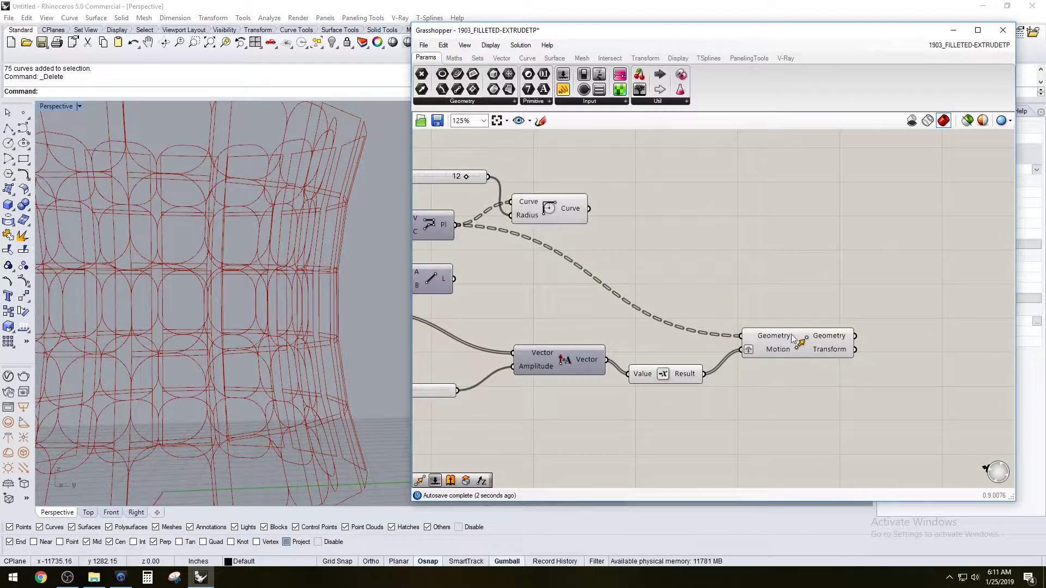
{"action": "right_click_drag", "start_coordinate": [678, 218], "coordinate": [766, 225]}
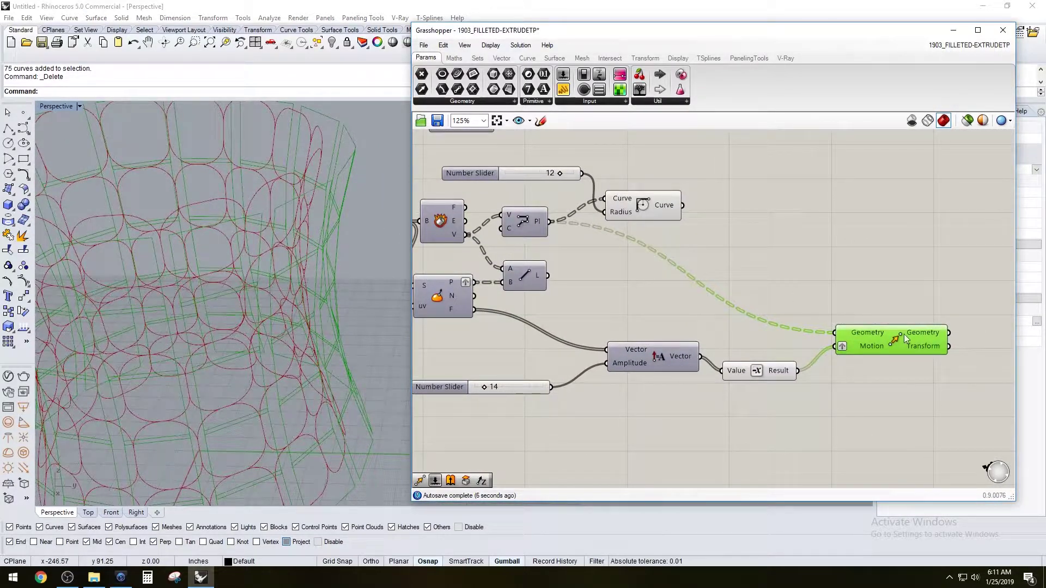
Step: Duplicate the Fillet component with its radius slider and feed the moved geometry into the copy's Curve input
{"action": "right_click_drag", "start_coordinate": [821, 274], "coordinate": [680, 272]}
{"action": "scroll", "coordinate": [681, 273], "scroll_direction": "down", "scroll_amount": 5}
{"action": "left_click_drag", "start_coordinate": [682, 226], "coordinate": [586, 194]}
{"action": "left_click_drag", "start_coordinate": [609, 227], "coordinate": [795, 313], "text": "alt"}
{"action": "scroll", "coordinate": [747, 297], "scroll_direction": "up", "scroll_amount": 3}
{"action": "left_click_drag", "start_coordinate": [822, 323], "coordinate": [817, 345]}
Step: Turn off the Move component's preview and view the two sets of filleted curves
{"action": "left_click", "coordinate": [753, 279]}
{"action": "right_click", "coordinate": [672, 264]}
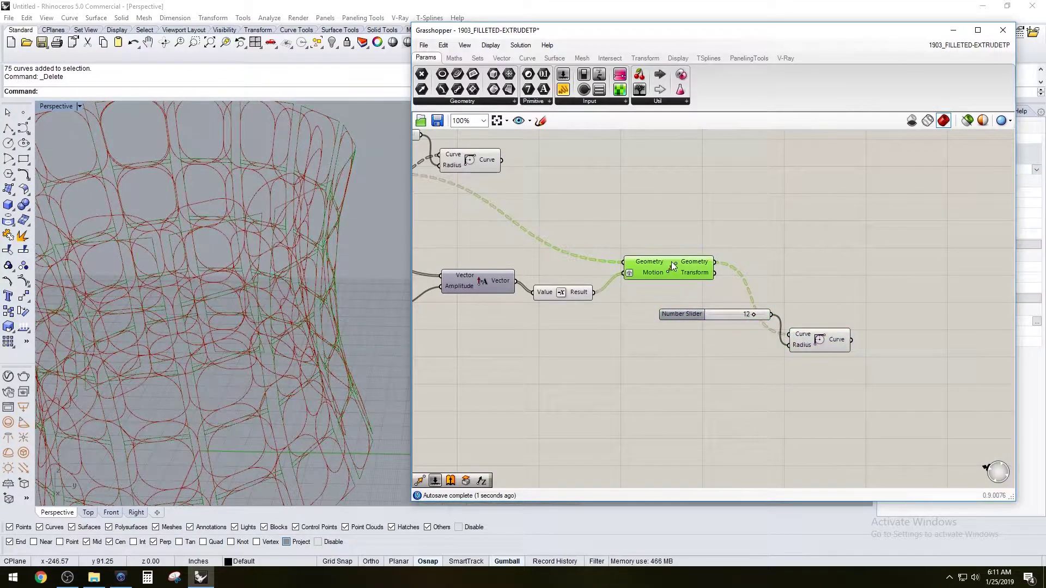
{"action": "left_click", "coordinate": [683, 284]}
{"action": "scroll", "coordinate": [338, 328], "scroll_direction": "up", "scroll_amount": 5}
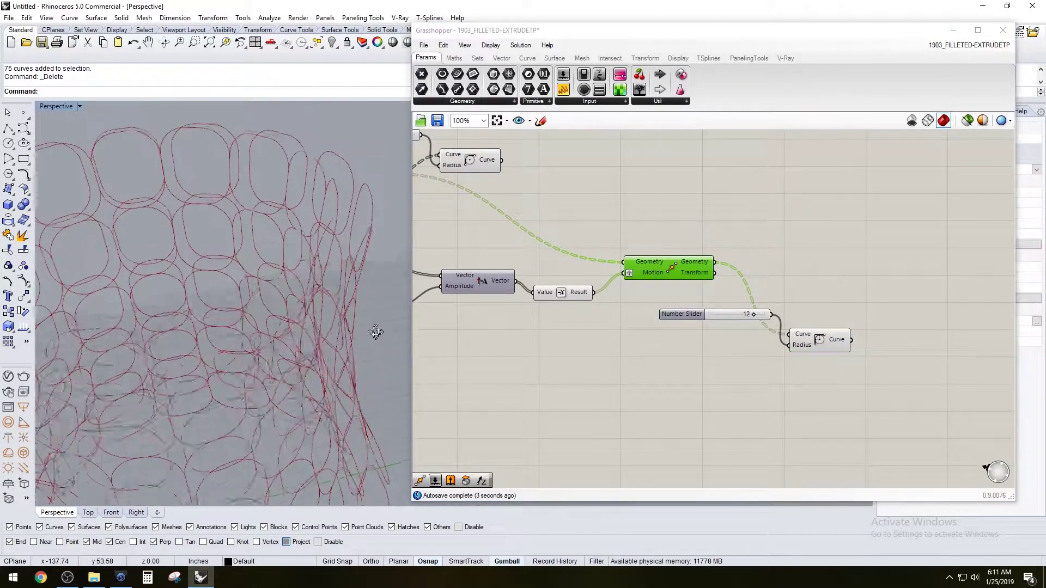
{"action": "scroll", "coordinate": [779, 352], "scroll_direction": "up", "scroll_amount": 3}
Step: Arrange the copied Fillet component and its radius slider beneath the Move component, keeping the radius at 12
{"action": "left_click_drag", "start_coordinate": [659, 300], "coordinate": [636, 330]}
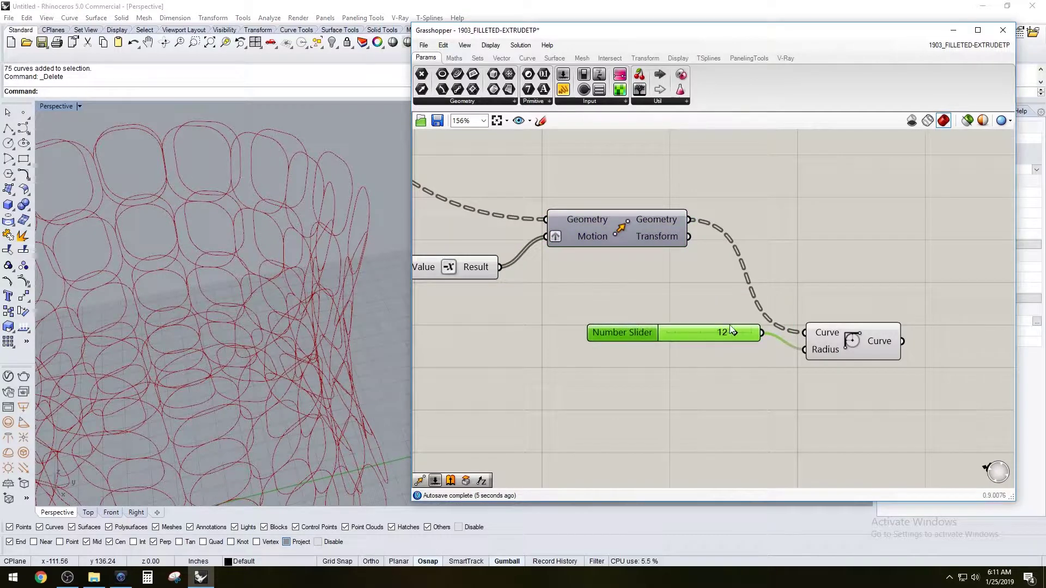
{"action": "mouse_move", "coordinate": [736, 335]}
{"action": "left_mouse_down"}
{"action": "mouse_move", "coordinate": [722, 335]}
{"action": "mouse_move", "coordinate": [762, 339]}
{"action": "mouse_move", "coordinate": [734, 336]}
{"action": "left_mouse_up"}
{"action": "left_click", "coordinate": [859, 292]}
{"action": "right_click_drag", "start_coordinate": [860, 292], "coordinate": [783, 311]}
{"action": "left_click_drag", "start_coordinate": [817, 419], "coordinate": [532, 325]}
{"action": "left_click_drag", "start_coordinate": [789, 374], "coordinate": [717, 350]}
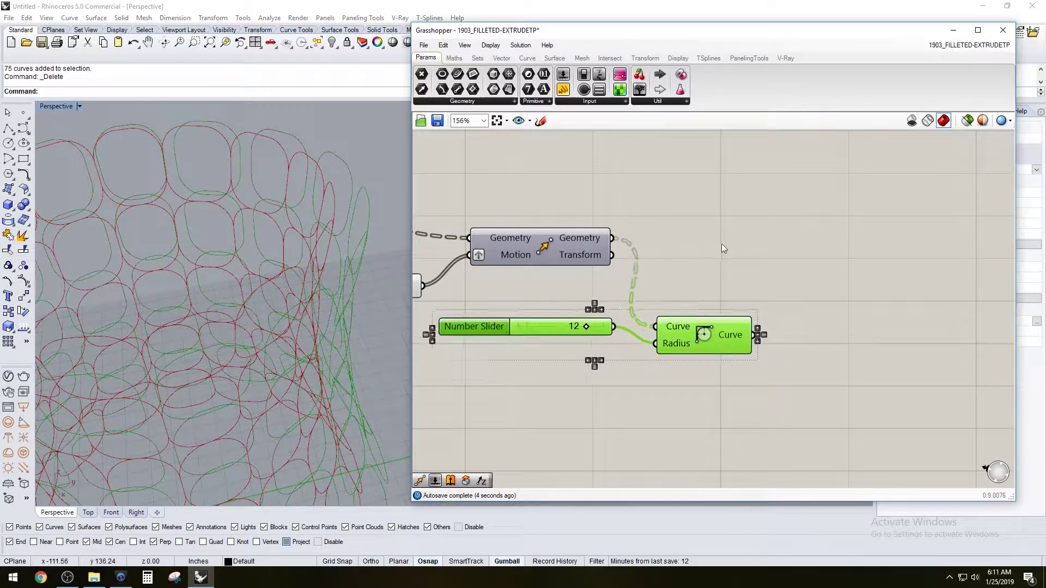
Step: Add a Loft component and feed the curves of both Fillet components into its Curves input
{"action": "left_click", "coordinate": [721, 244]}
{"action": "scroll", "coordinate": [721, 244], "scroll_direction": "down", "scroll_amount": 3}
{"action": "double_click", "coordinate": [745, 240]}
{"action": "type", "text": "lo"}
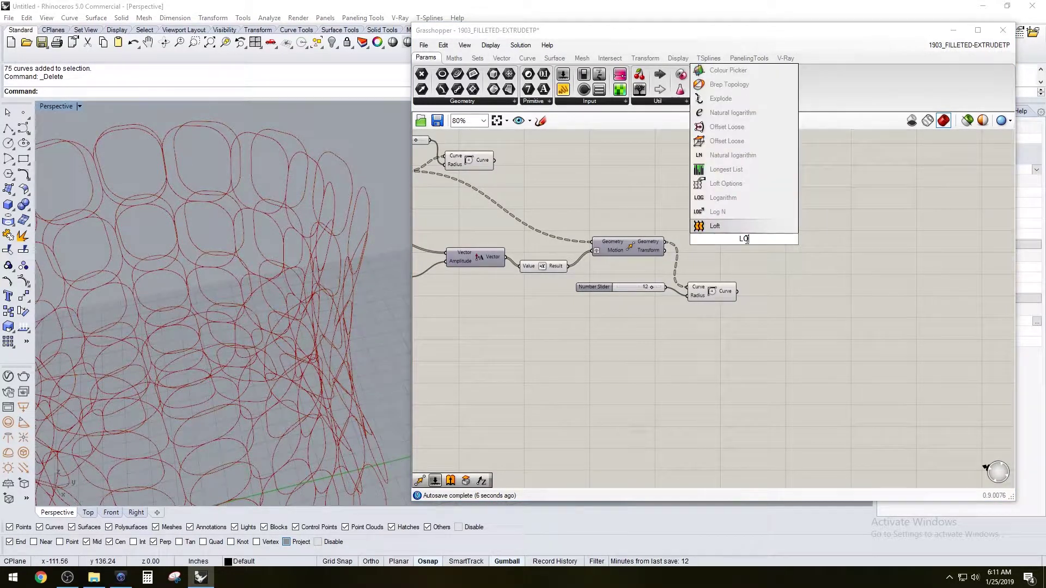
{"action": "left_click", "coordinate": [744, 229]}
{"action": "right_click_drag", "start_coordinate": [707, 243], "coordinate": [752, 249]}
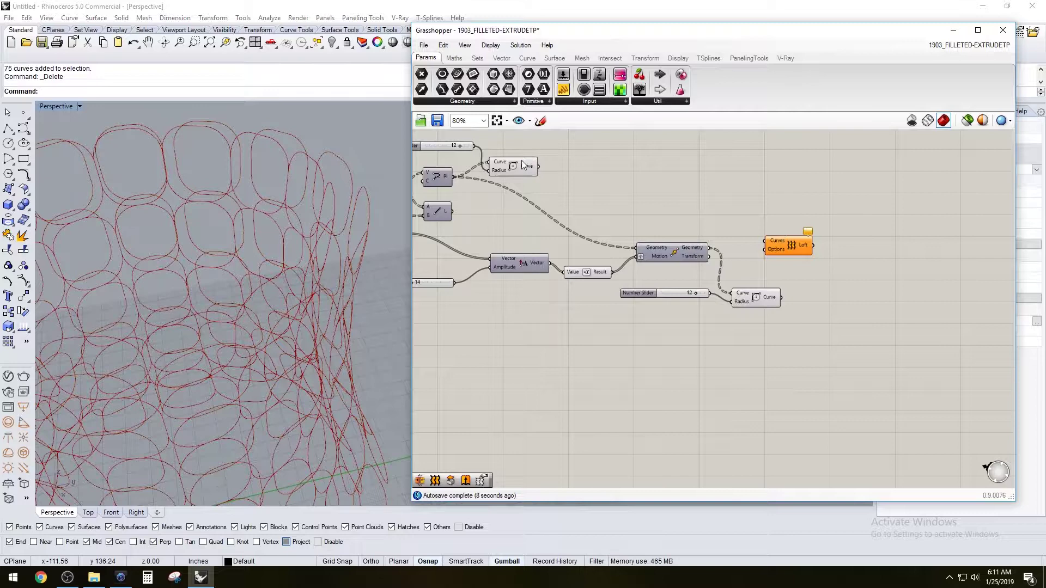
{"action": "left_click_drag", "start_coordinate": [787, 242], "coordinate": [882, 198]}
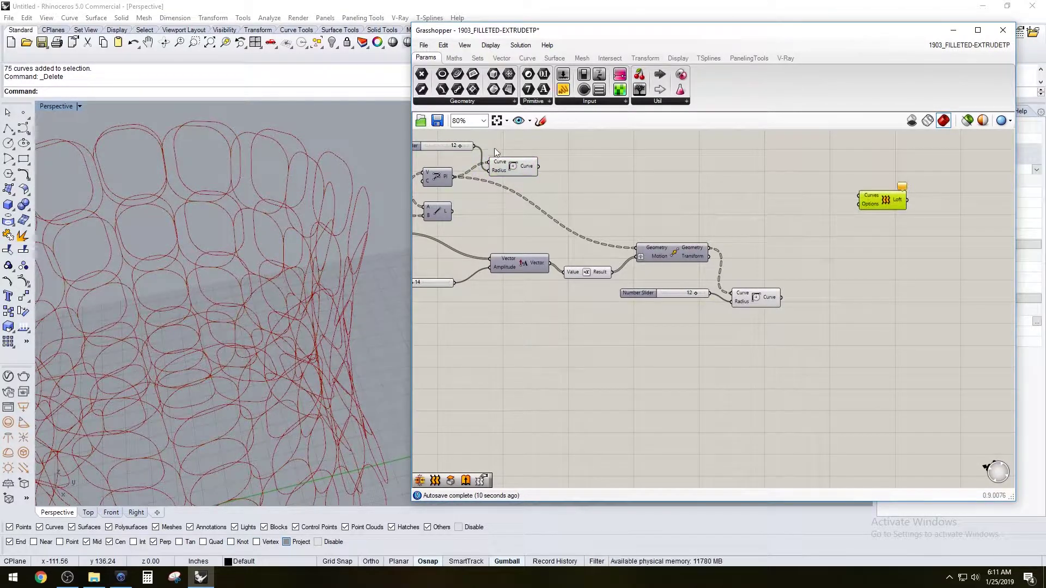
{"action": "left_click", "coordinate": [542, 171]}
{"action": "left_click_drag", "start_coordinate": [536, 171], "coordinate": [859, 196]}
{"action": "left_click_drag", "start_coordinate": [783, 296], "coordinate": [859, 196], "text": "shift"}
Step: Examine the lofted rings between the outer and moved filleted curves around the vase
{"action": "left_click", "coordinate": [882, 200]}
{"action": "scroll", "coordinate": [193, 243], "scroll_direction": "down", "scroll_amount": 6}
{"action": "right_click_drag", "start_coordinate": [371, 300], "coordinate": [288, 264]}
{"action": "scroll", "coordinate": [250, 260], "scroll_direction": "up", "scroll_amount": 6}
{"action": "right_click_drag", "start_coordinate": [525, 305], "coordinate": [551, 313]}
{"action": "right_click_drag", "start_coordinate": [307, 316], "coordinate": [329, 403]}
{"action": "left_click", "coordinate": [759, 354]}
{"action": "left_click", "coordinate": [783, 308]}
{"action": "scroll", "coordinate": [783, 308], "scroll_direction": "up", "scroll_amount": 2}
{"action": "scroll", "coordinate": [837, 229], "scroll_direction": "down", "scroll_amount": 2}
{"action": "right_click_drag", "start_coordinate": [839, 227], "coordinate": [802, 293]}
Step: Cap the lofted rings by feeding the Loft output into a new Cap Holes component, and turn off the Loft component's preview
{"action": "double_click", "coordinate": [961, 275]}
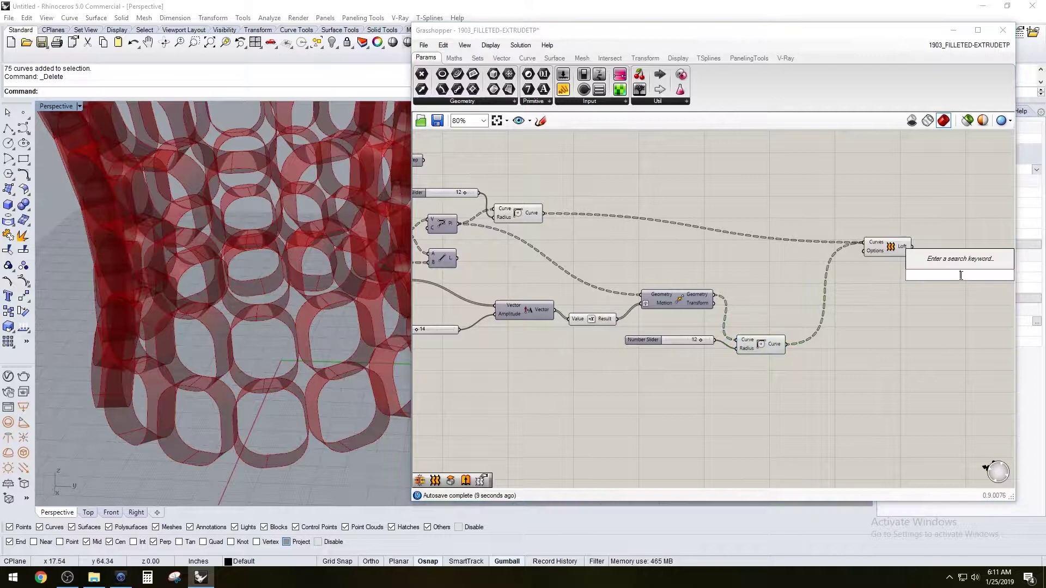
{"action": "type", "text": "cap"}
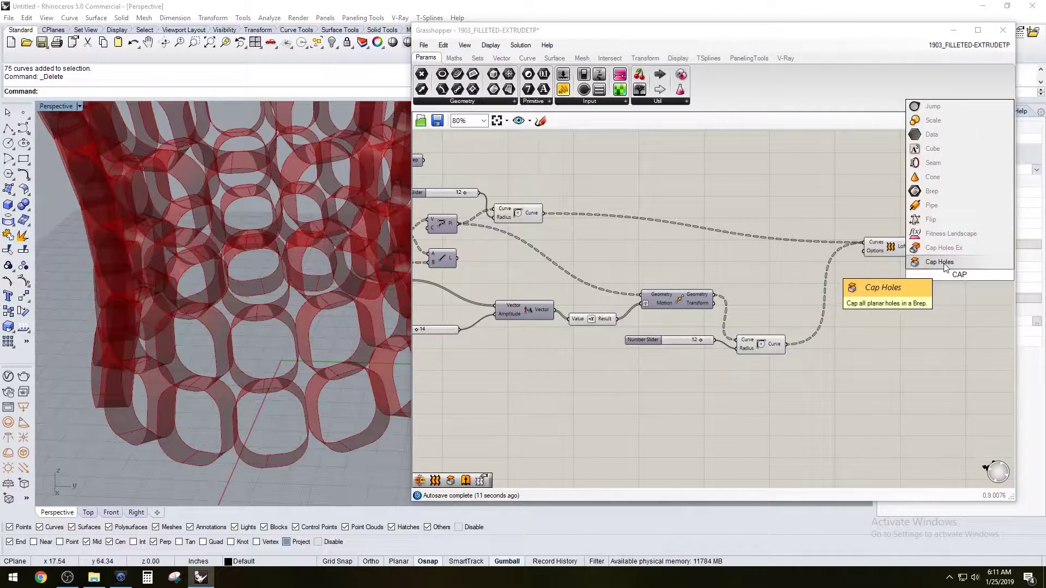
{"action": "left_click", "coordinate": [948, 263]}
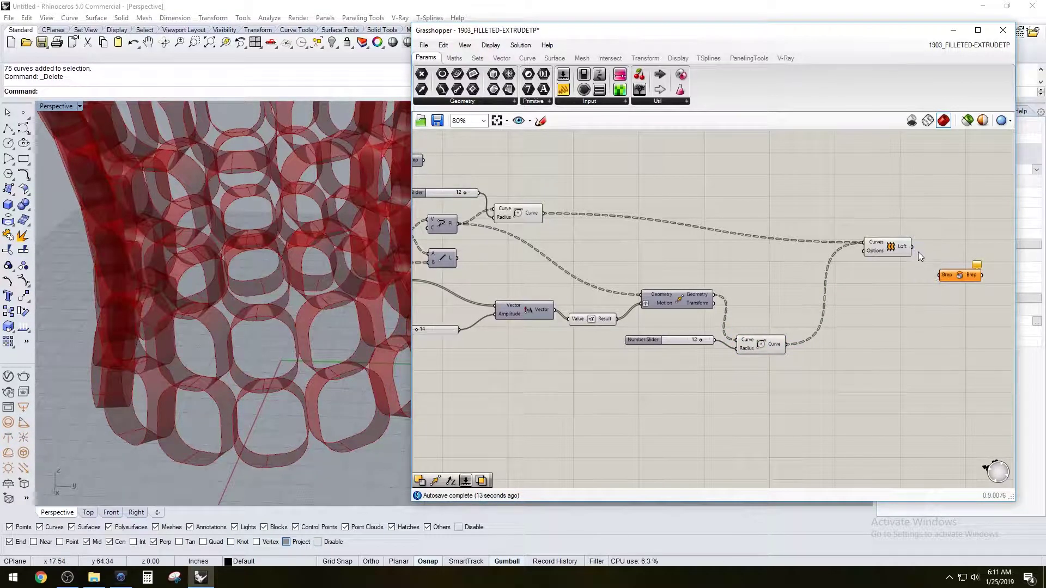
{"action": "mouse_move", "coordinate": [924, 267]}
{"action": "left_mouse_down"}
{"action": "mouse_move", "coordinate": [941, 276]}
{"action": "mouse_move", "coordinate": [940, 260]}
{"action": "left_mouse_up"}
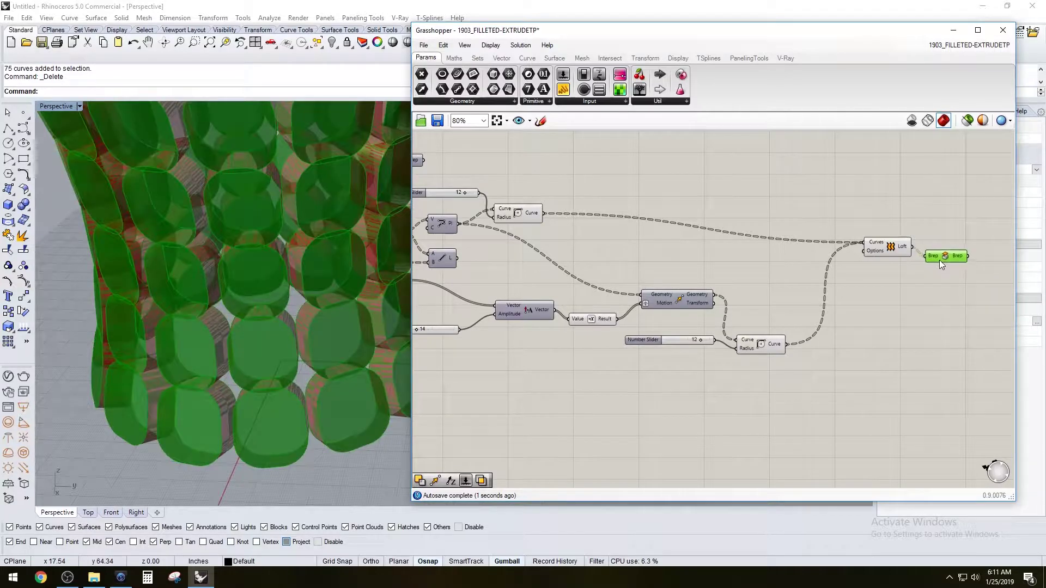
{"action": "middle_click", "coordinate": [876, 234]}
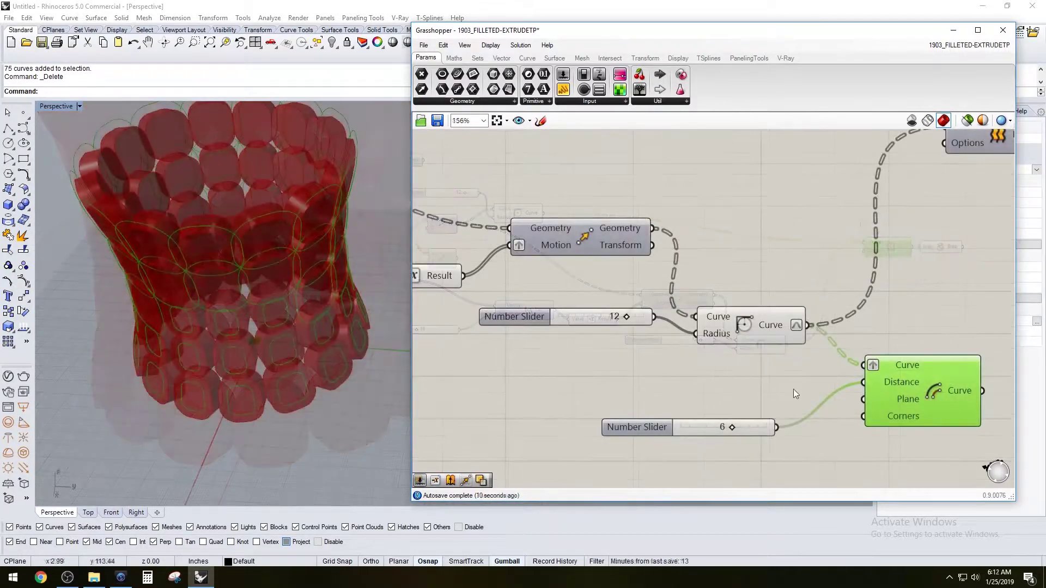
Step: Delete the offset component and its slider, and place a Scale component below the second Fillet component instead
{"action": "left_click", "coordinate": [641, 433]}
{"action": "key", "text": "Delete"}
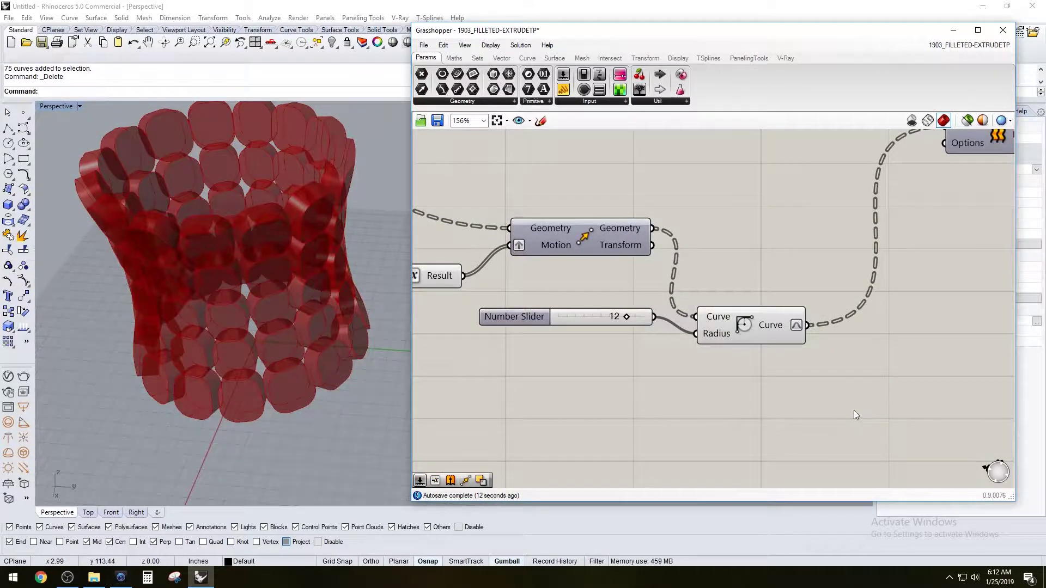
{"action": "double_click", "coordinate": [891, 383]}
{"action": "type", "text": "SCALE"}
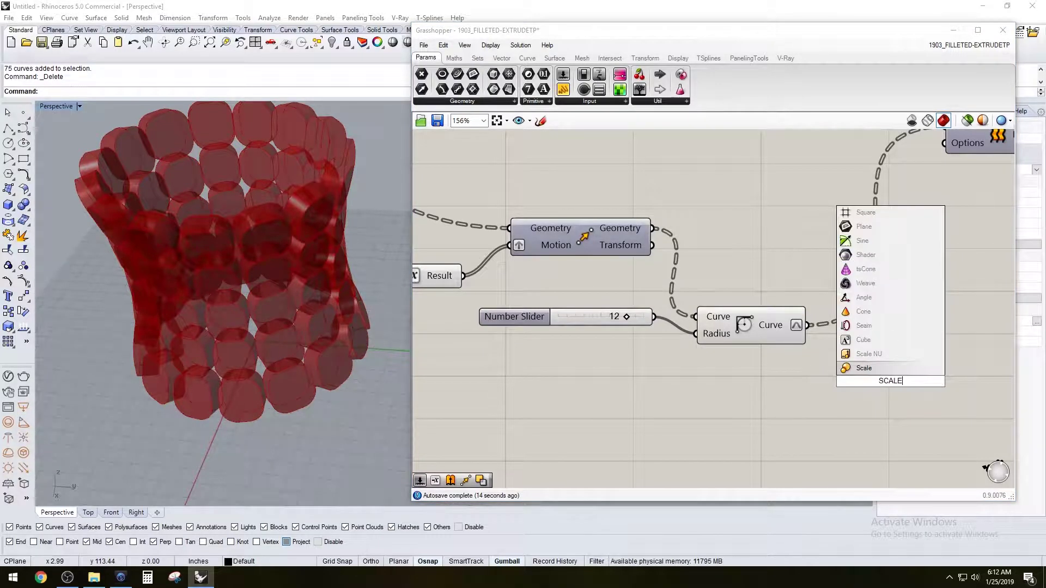
{"action": "left_click", "coordinate": [899, 367]}
{"action": "left_click_drag", "start_coordinate": [898, 390], "coordinate": [937, 408]}
{"action": "left_click", "coordinate": [826, 353]}
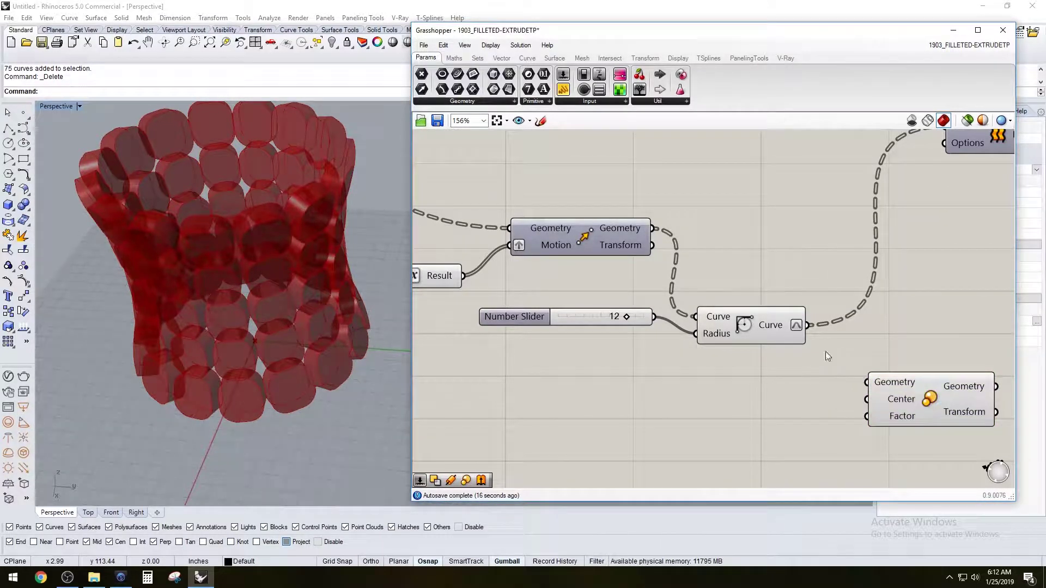
Step: Feed the second Fillet component's curves into the Scale component's Geometry input
{"action": "left_click", "coordinate": [757, 327]}
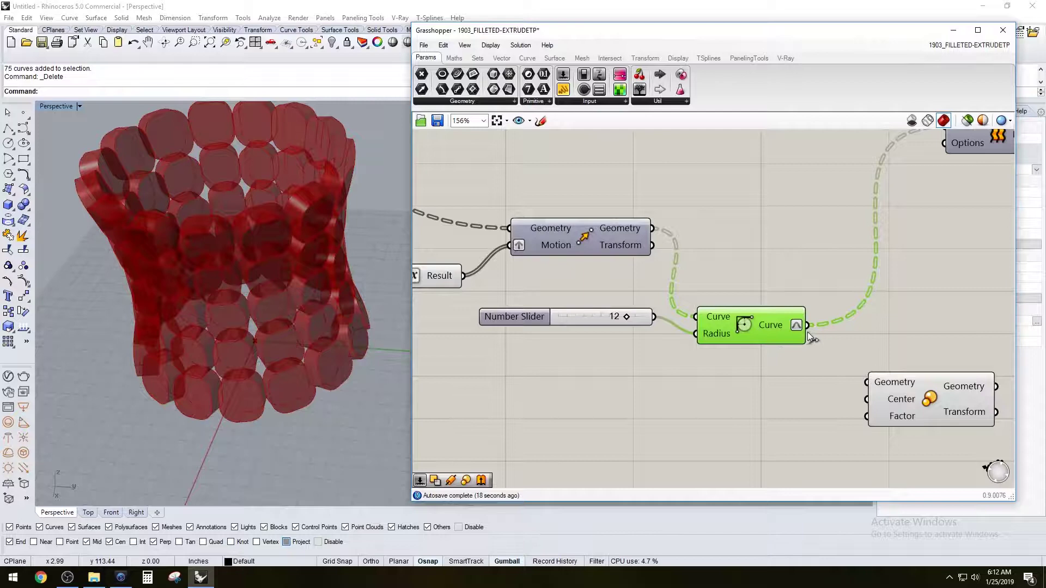
{"action": "left_click_drag", "start_coordinate": [808, 325], "coordinate": [867, 383]}
{"action": "left_click", "coordinate": [900, 412]}
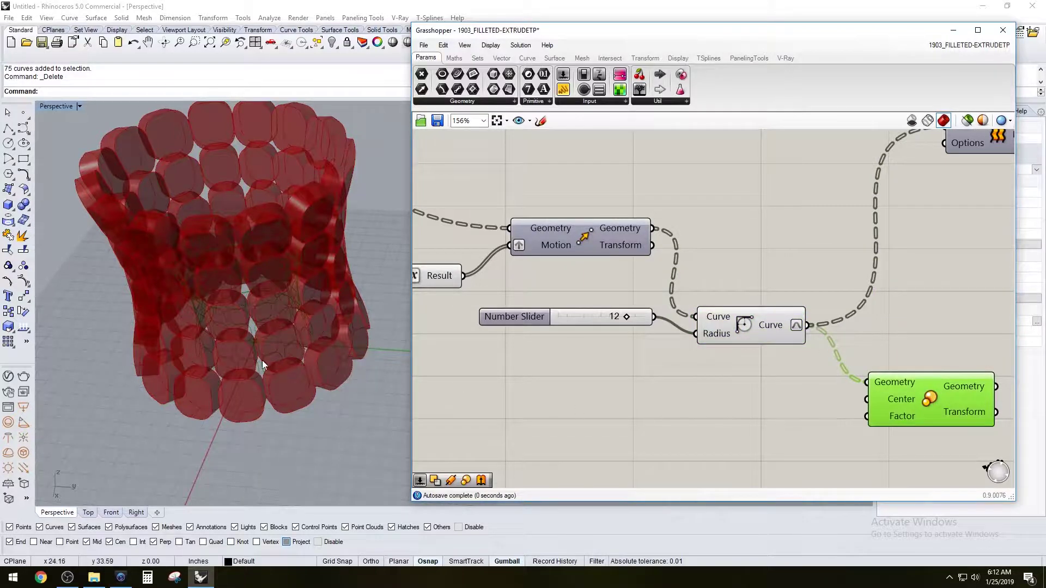
{"action": "right_click_drag", "start_coordinate": [262, 361], "coordinate": [235, 305]}
{"action": "left_click", "coordinate": [840, 394]}
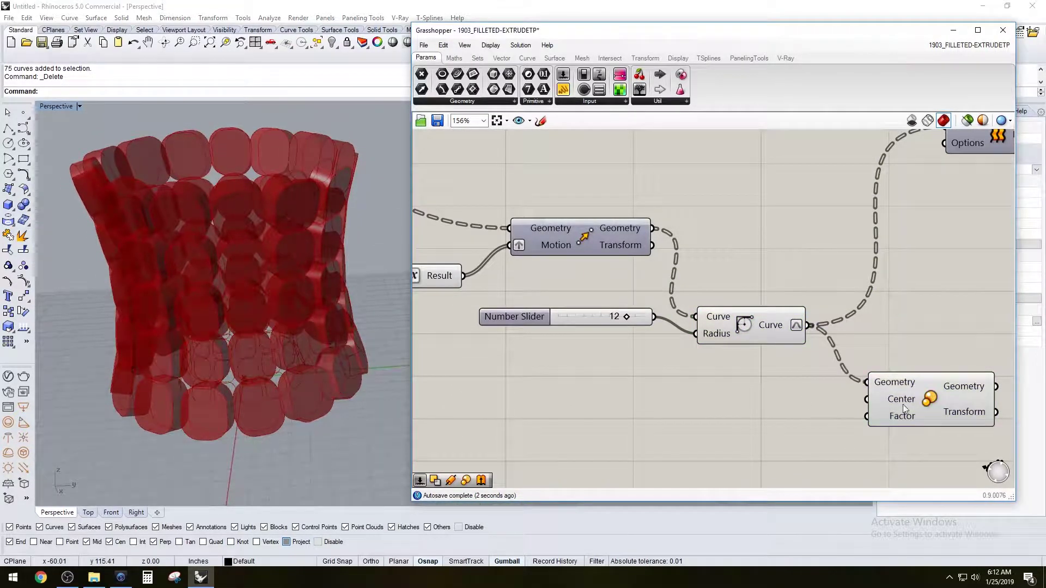
Step: Connect the F output of the surface evaluation component to the Scale component's Center input
{"action": "scroll", "coordinate": [648, 401], "scroll_direction": "down", "scroll_amount": 3}
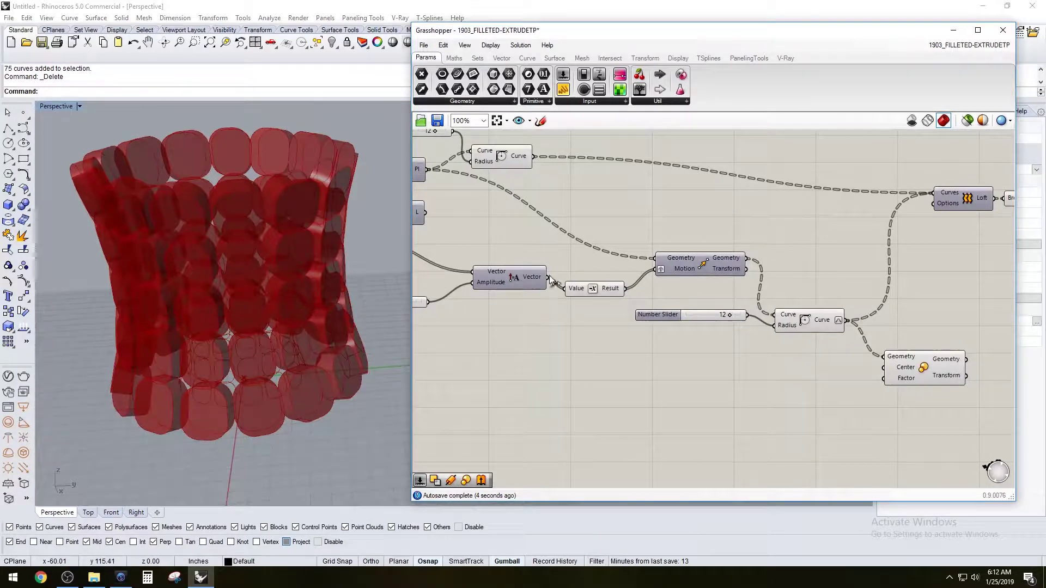
{"action": "right_click_drag", "start_coordinate": [551, 280], "coordinate": [606, 289]}
{"action": "left_click", "coordinate": [507, 260]}
{"action": "left_click", "coordinate": [604, 309]}
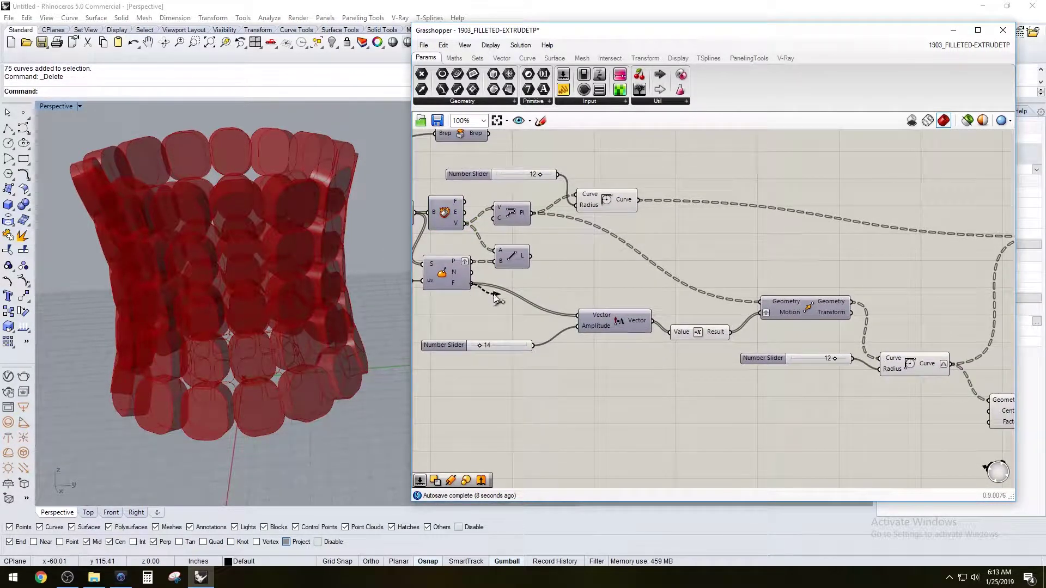
{"action": "left_click_drag", "start_coordinate": [495, 297], "coordinate": [1011, 387]}
Step: Graft the Center input of the Scale component so each panel curve scales about its own centre
{"action": "scroll", "coordinate": [915, 411], "scroll_direction": "up", "scroll_amount": 3}
{"action": "right_click_drag", "start_coordinate": [779, 409], "coordinate": [648, 392]}
{"action": "left_click", "coordinate": [886, 374]}
{"action": "mouse_move", "coordinate": [235, 305]}
{"action": "right_mouse_down"}
{"action": "mouse_move", "coordinate": [241, 360]}
{"action": "mouse_move", "coordinate": [231, 319]}
{"action": "right_mouse_up"}
{"action": "right_click", "coordinate": [926, 373]}
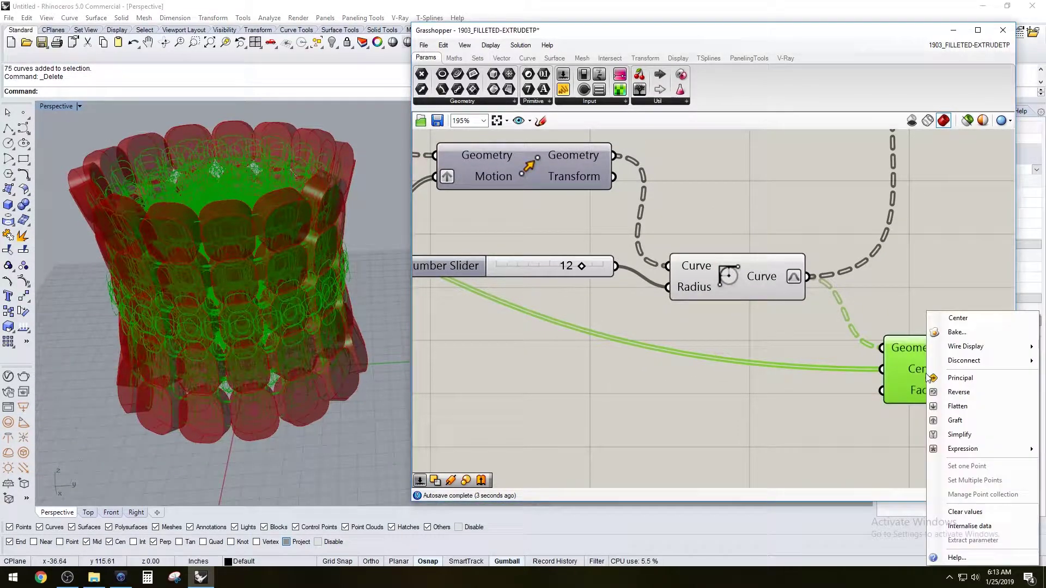
{"action": "left_click", "coordinate": [954, 421]}
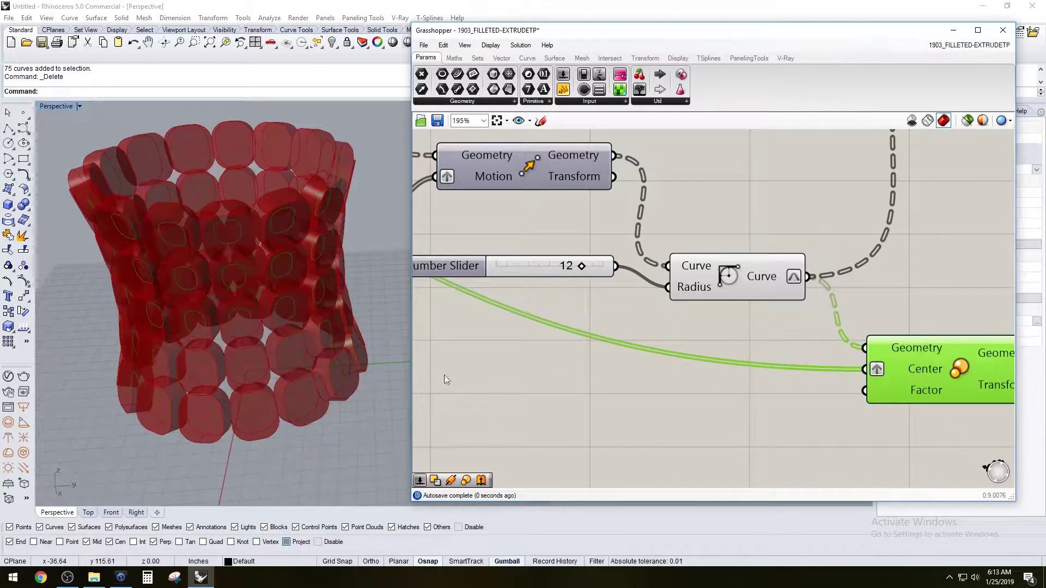
Step: Examine how the scaled curves sit within the capped panels of the vase's lower rows
{"action": "scroll", "coordinate": [271, 289], "scroll_direction": "up", "scroll_amount": 6}
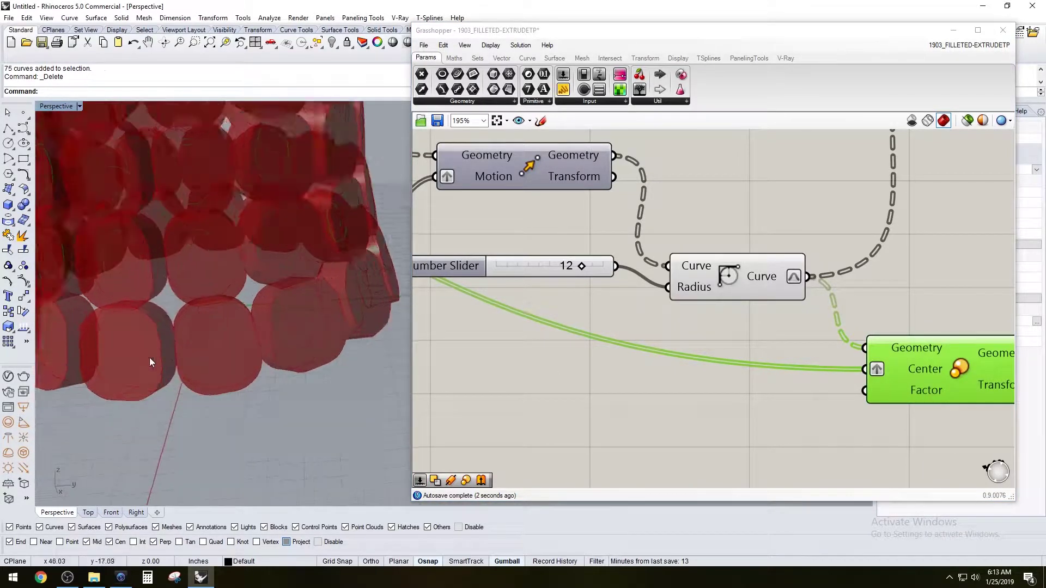
{"action": "right_click_drag", "start_coordinate": [150, 357], "coordinate": [285, 379]}
{"action": "scroll", "coordinate": [284, 379], "scroll_direction": "up", "scroll_amount": 3}
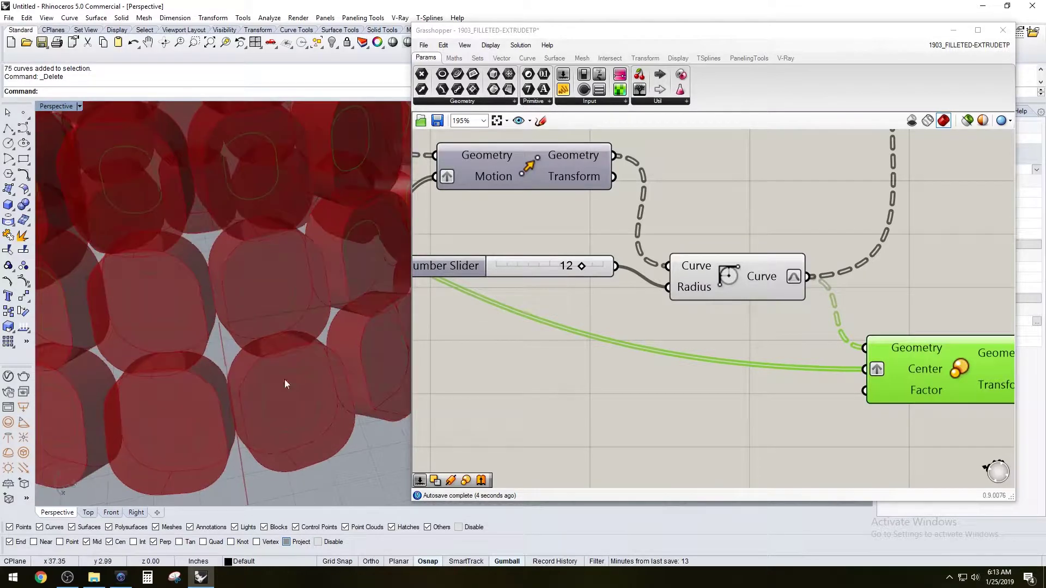
{"action": "scroll", "coordinate": [284, 379], "scroll_direction": "up", "scroll_amount": 5}
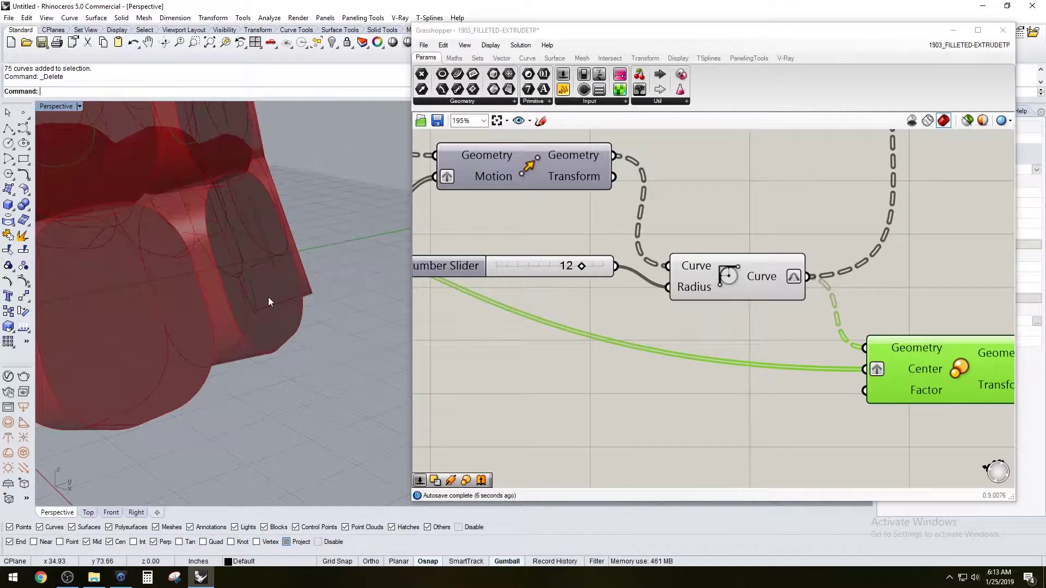
{"action": "scroll", "coordinate": [210, 298], "scroll_direction": "up", "scroll_amount": 5}
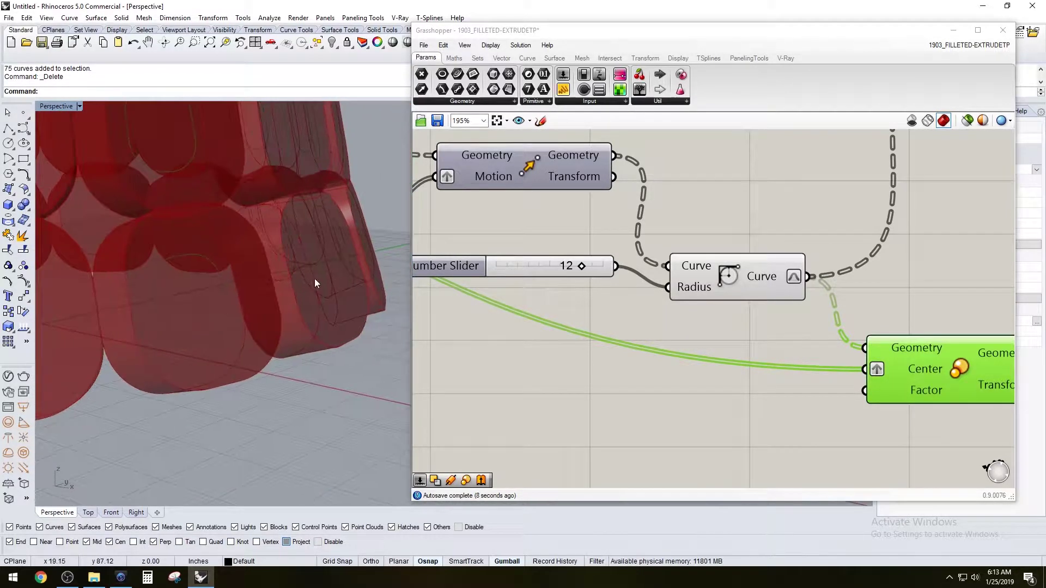
{"action": "scroll", "coordinate": [316, 284], "scroll_direction": "down", "scroll_amount": 3}
Step: Turn off the previews of the Cap Holes component and the second Fillet component to isolate the scaled curves
{"action": "scroll", "coordinate": [644, 374], "scroll_direction": "down", "scroll_amount": 3}
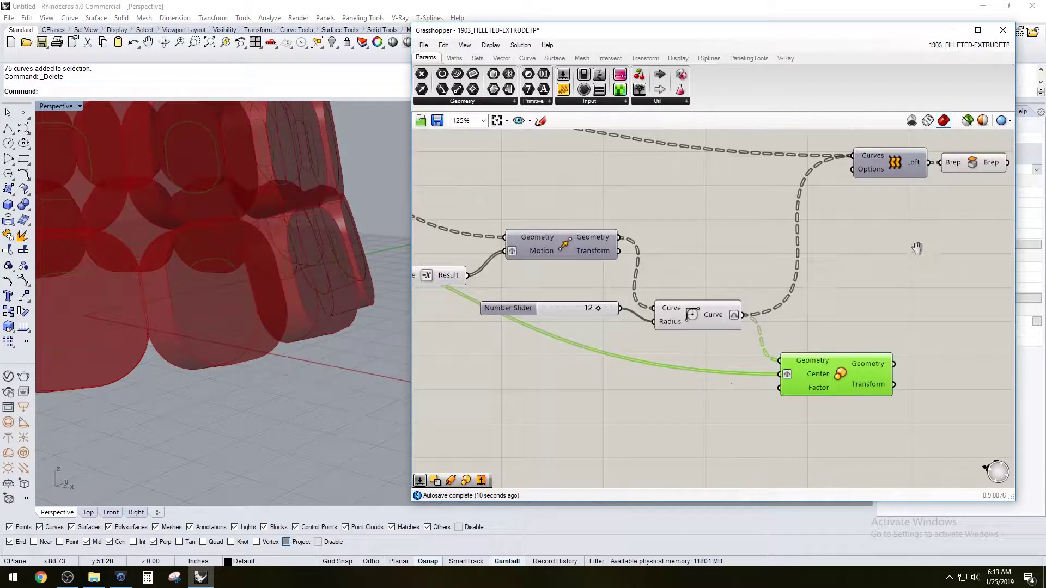
{"action": "right_click_drag", "start_coordinate": [917, 248], "coordinate": [817, 296]}
{"action": "right_click", "coordinate": [883, 212]}
{"action": "left_click", "coordinate": [904, 227]}
{"action": "scroll", "coordinate": [228, 372], "scroll_direction": "up", "scroll_amount": 3}
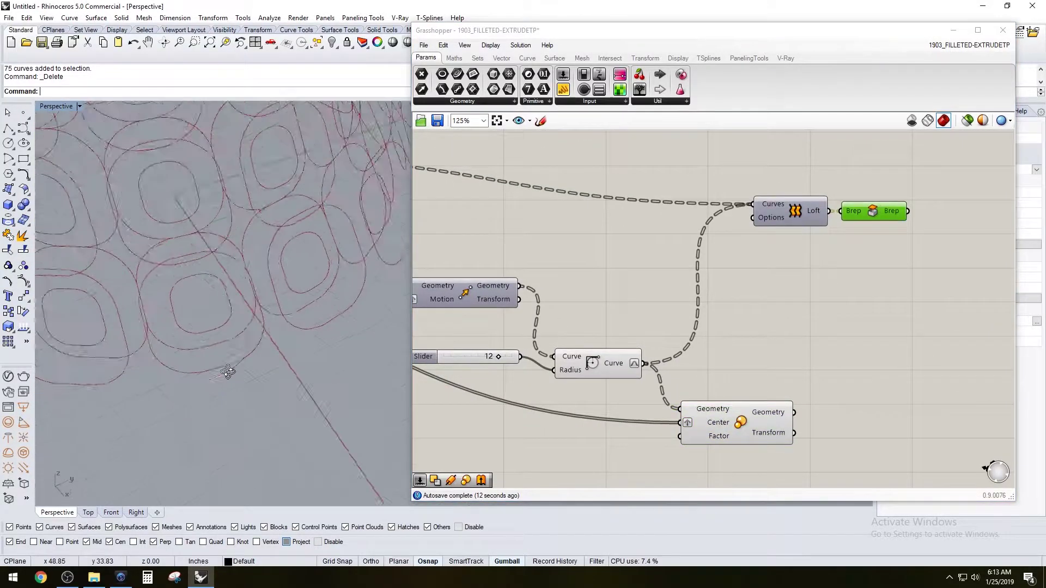
{"action": "right_click_drag", "start_coordinate": [228, 372], "coordinate": [270, 356]}
{"action": "right_click", "coordinate": [606, 367]}
{"action": "left_click", "coordinate": [632, 387]}
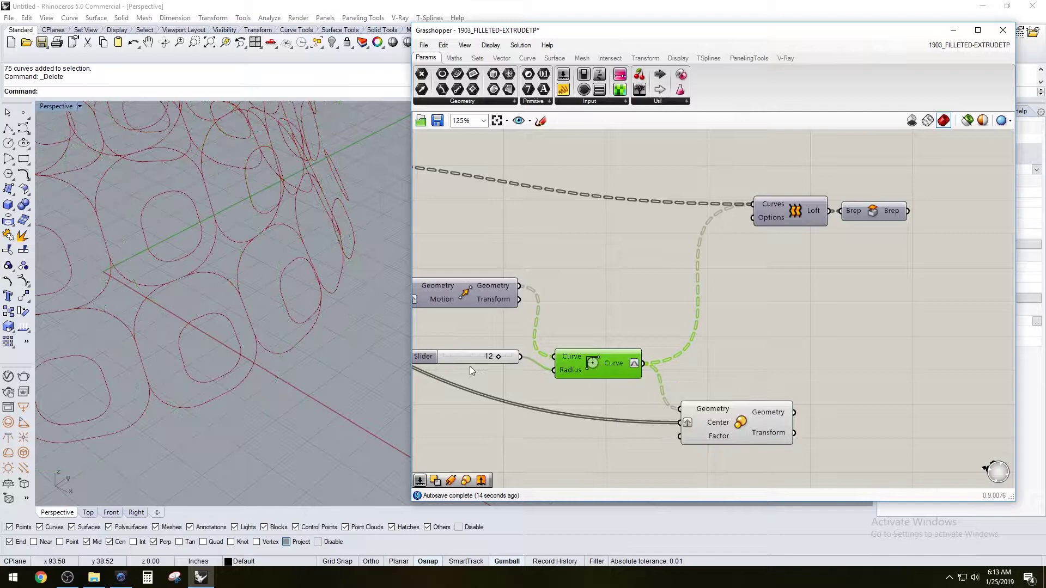
{"action": "right_click_drag", "start_coordinate": [207, 363], "coordinate": [216, 285]}
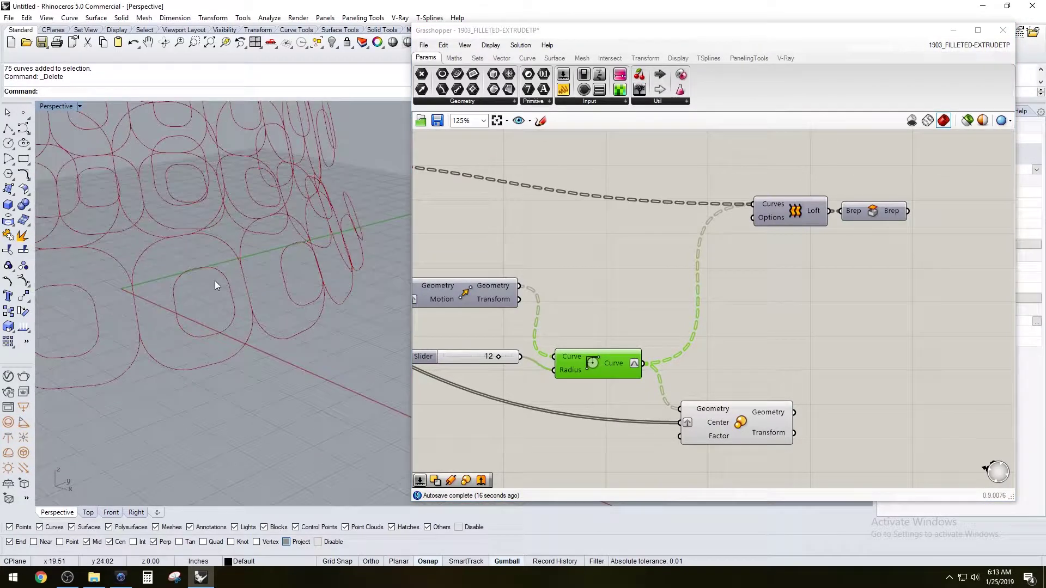
Step: Set the radius slider of the second Fillet component to 15
{"action": "left_click", "coordinate": [751, 424]}
{"action": "left_click", "coordinate": [695, 372]}
{"action": "left_click", "coordinate": [592, 370]}
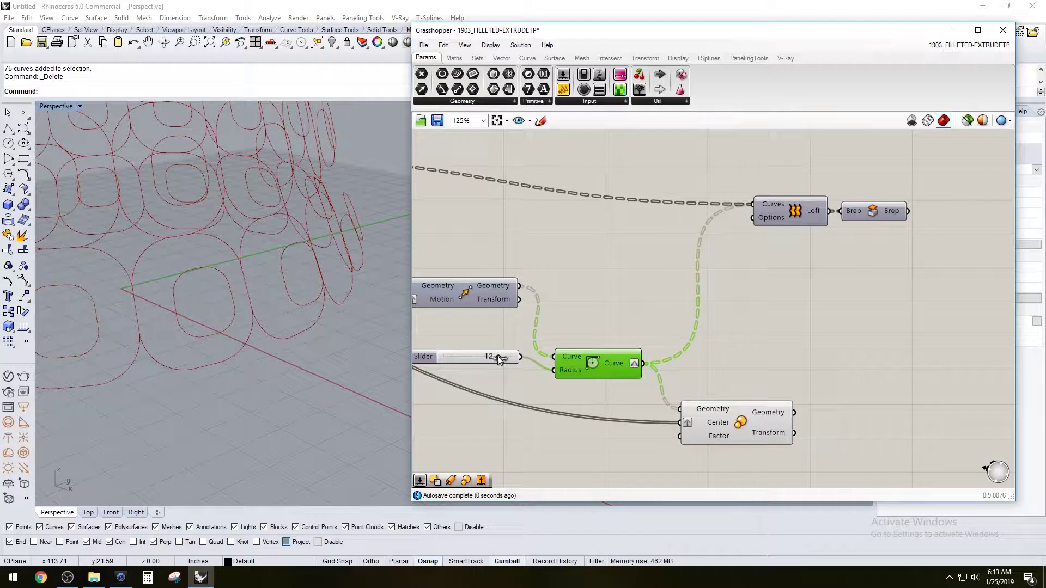
{"action": "left_click_drag", "start_coordinate": [492, 360], "coordinate": [479, 362]}
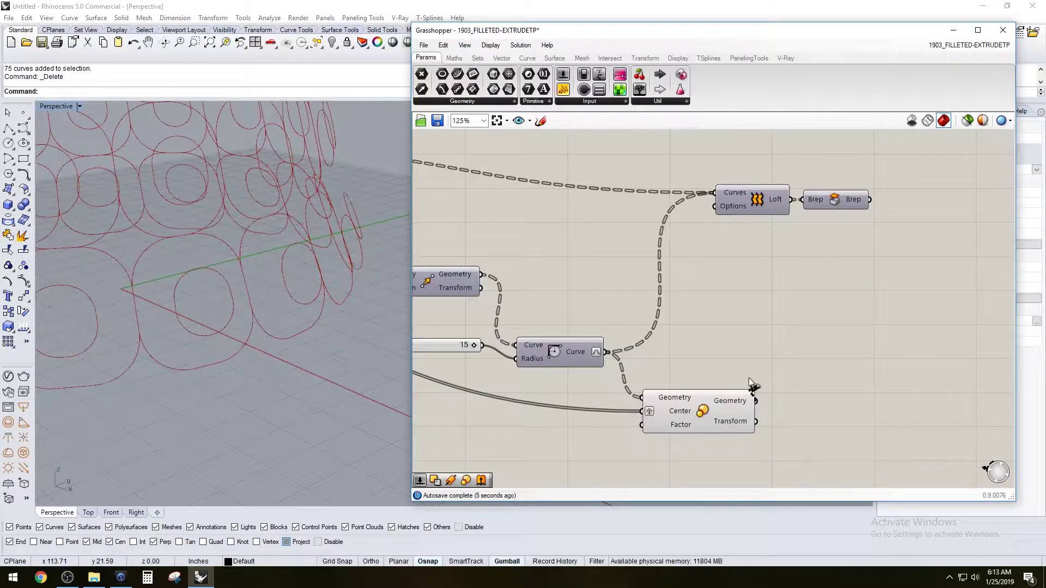
Step: Replace the second Fillet's wire into Loft with the Scale component's Geometry output, and move Loft and Cap Holes nearer the Scale component
{"action": "left_click_drag", "start_coordinate": [750, 380], "coordinate": [648, 325], "text": "shift"}
{"action": "left_click_drag", "start_coordinate": [714, 193], "coordinate": [605, 352], "text": "ctrl"}
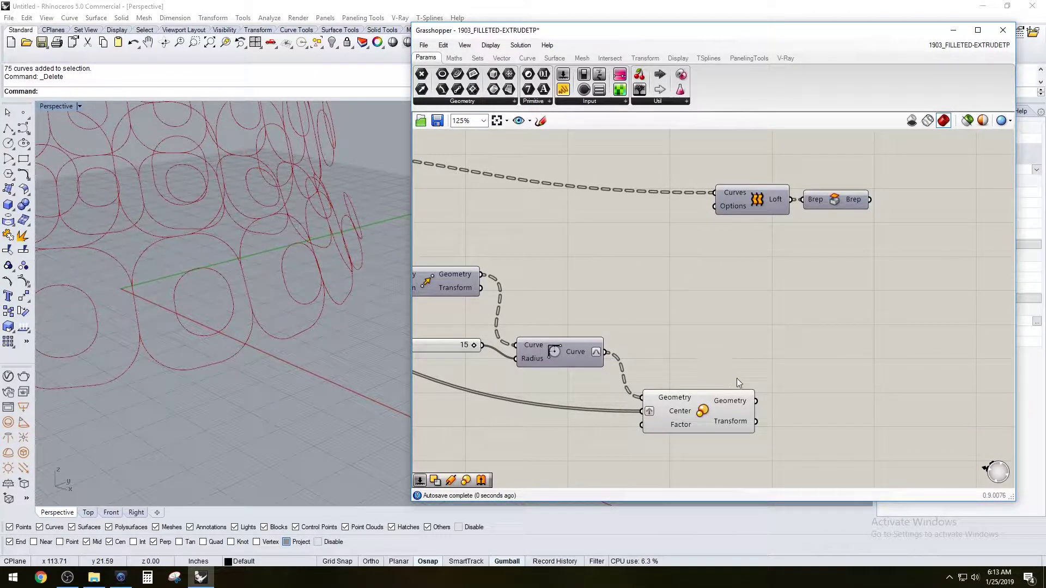
{"action": "left_click_drag", "start_coordinate": [755, 402], "coordinate": [715, 193], "text": "shift"}
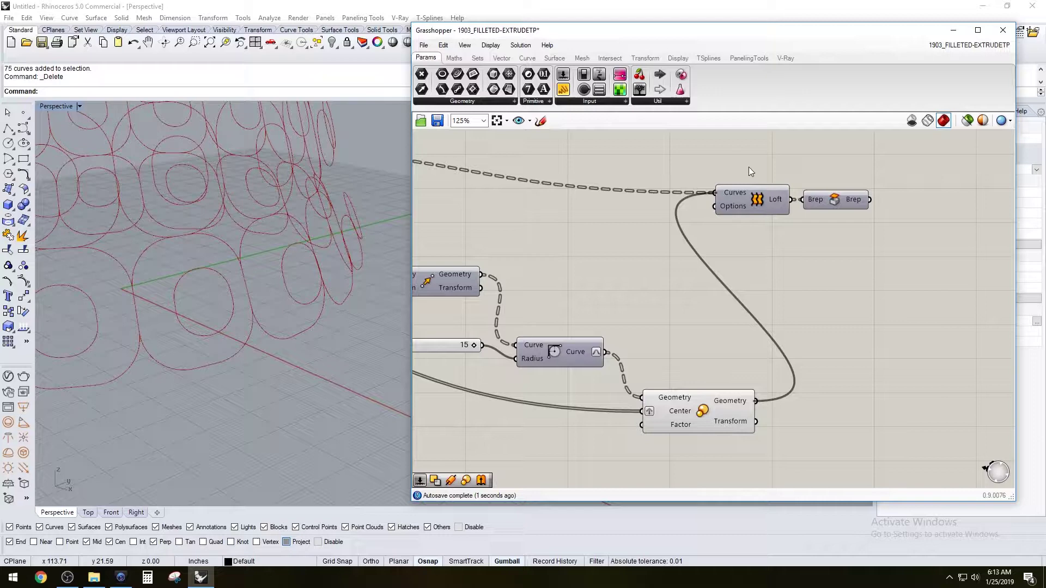
{"action": "left_click_drag", "start_coordinate": [749, 167], "coordinate": [899, 259]}
{"action": "left_click_drag", "start_coordinate": [839, 204], "coordinate": [934, 302]}
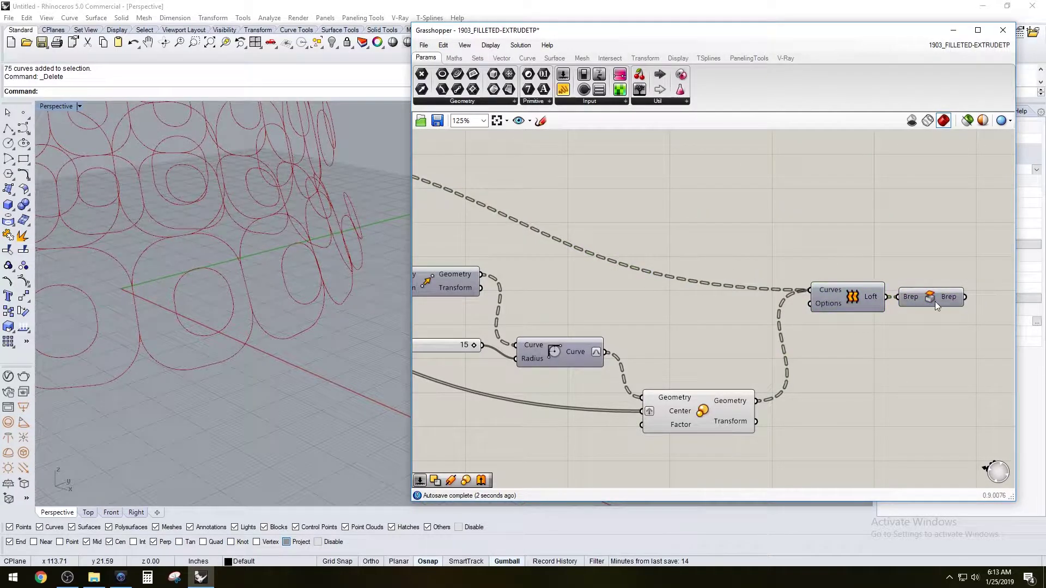
Step: Turn on the Cap Holes component's preview and view the tapered, capped panels around the vase
{"action": "right_click", "coordinate": [935, 301]}
{"action": "left_click", "coordinate": [852, 258]}
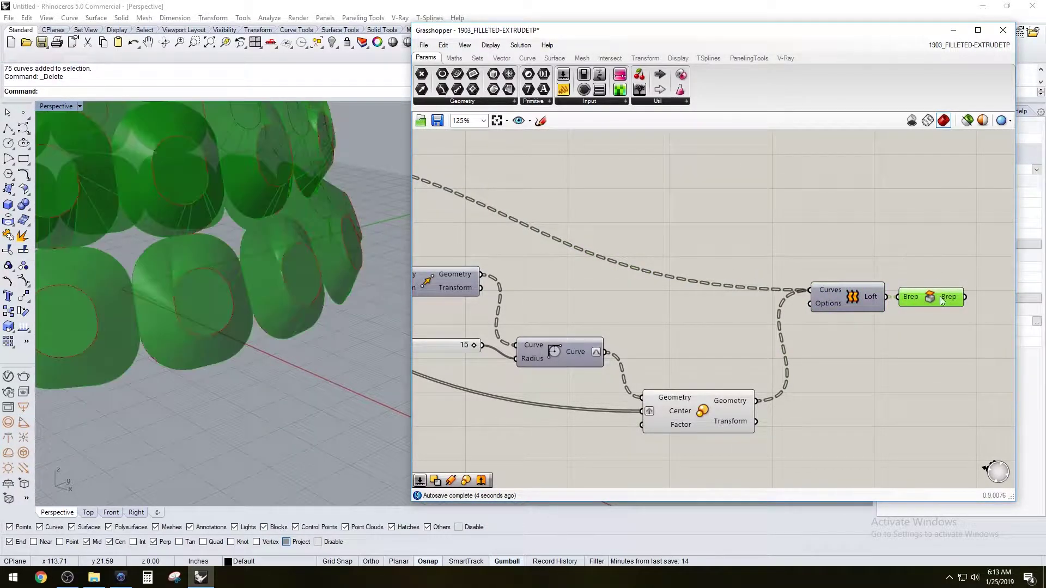
{"action": "scroll", "coordinate": [122, 243], "scroll_direction": "down", "scroll_amount": 7}
{"action": "right_click_drag", "start_coordinate": [122, 243], "coordinate": [391, 266]}
{"action": "scroll", "coordinate": [391, 266], "scroll_direction": "down", "scroll_amount": 5}
{"action": "left_click", "coordinate": [436, 256]}
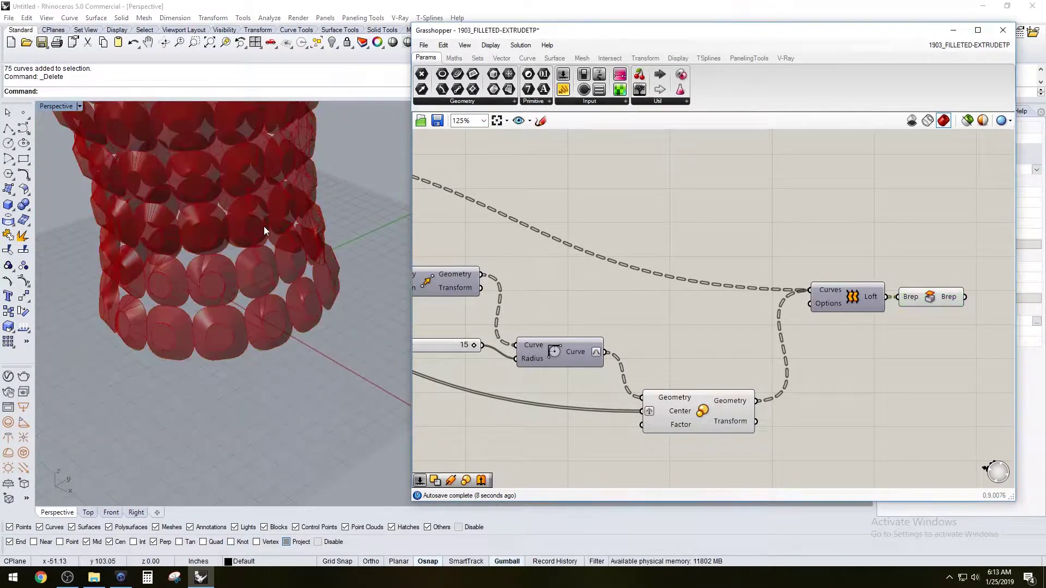
{"action": "right_click_drag", "start_coordinate": [264, 227], "coordinate": [371, 285]}
{"action": "scroll", "coordinate": [626, 401], "scroll_direction": "up", "scroll_amount": 2}
Step: Set the second Fillet component's radius slider to 0 and inspect the corners of the panels' inset faces
{"action": "right_click_drag", "start_coordinate": [574, 404], "coordinate": [820, 436]}
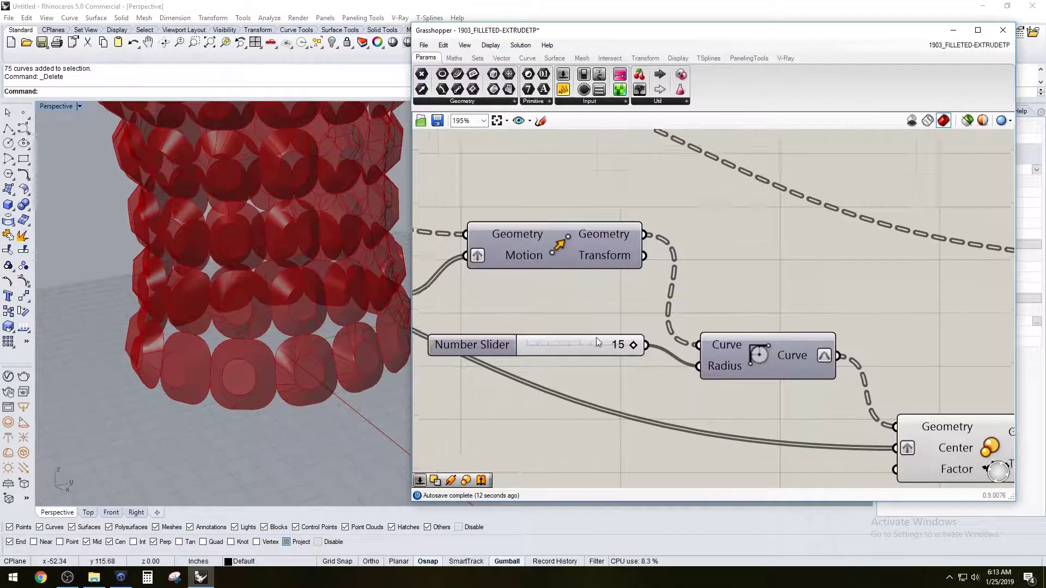
{"action": "scroll", "coordinate": [596, 339], "scroll_direction": "up", "scroll_amount": 2}
{"action": "left_click_drag", "start_coordinate": [659, 351], "coordinate": [493, 352]}
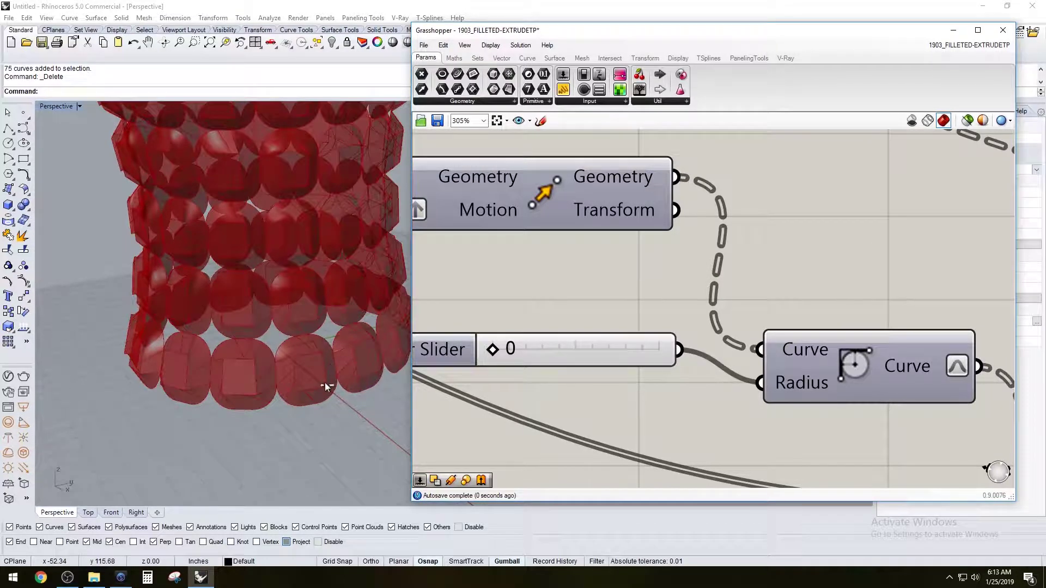
{"action": "scroll", "coordinate": [286, 346], "scroll_direction": "up", "scroll_amount": 5}
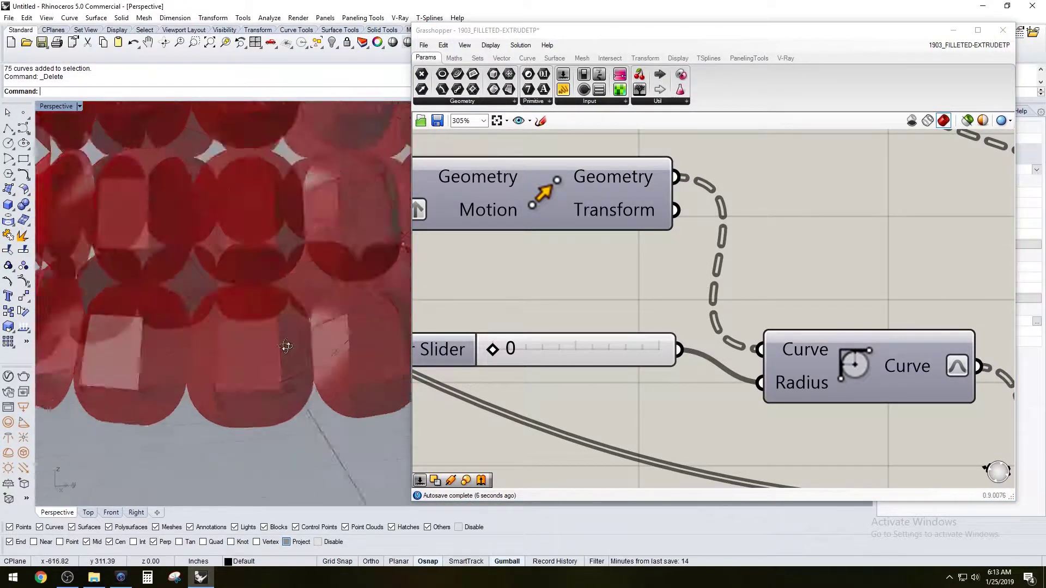
Step: Set the second Fillet component's radius slider to 6
{"action": "left_click_drag", "start_coordinate": [495, 351], "coordinate": [537, 352]}
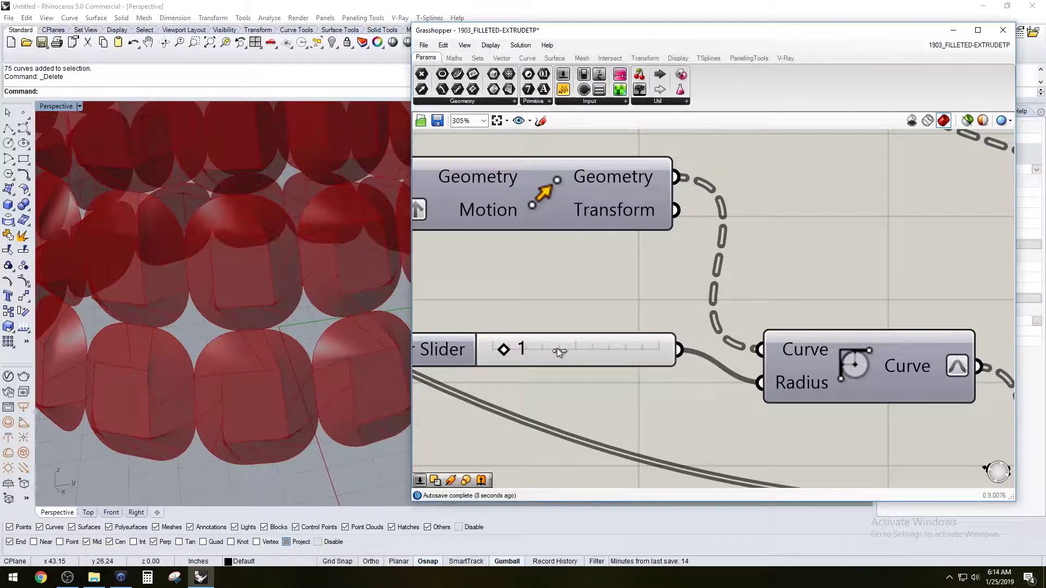
{"action": "left_click", "coordinate": [559, 351]}
{"action": "scroll", "coordinate": [659, 297], "scroll_direction": "down", "scroll_amount": 5}
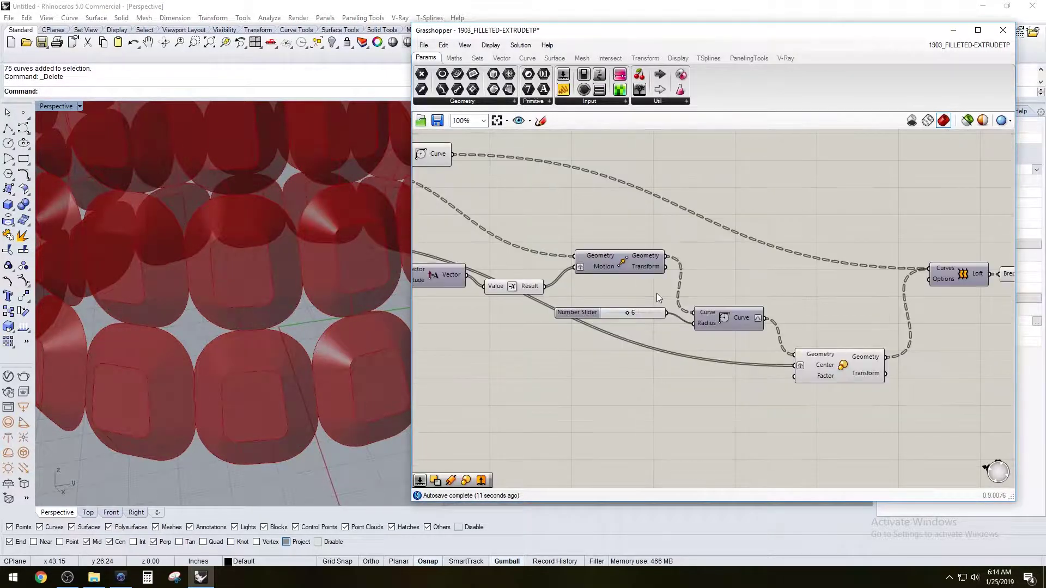
Step: Move the components from Amplitude through Cap Holes, including the second Fillet's radius slider, slightly closer to the panel-outline components
{"action": "scroll", "coordinate": [654, 295], "scroll_direction": "down", "scroll_amount": 3}
{"action": "left_click_drag", "start_coordinate": [834, 403], "coordinate": [493, 253]}
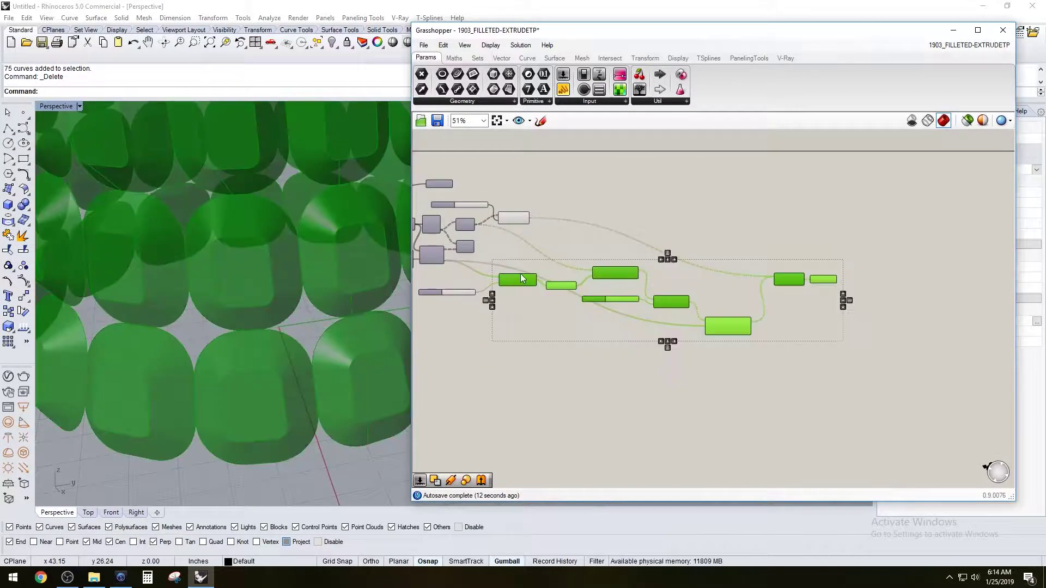
{"action": "scroll", "coordinate": [516, 285], "scroll_direction": "up", "scroll_amount": 3}
{"action": "right_click_drag", "start_coordinate": [516, 286], "coordinate": [599, 337]}
{"action": "left_click_drag", "start_coordinate": [603, 325], "coordinate": [564, 328]}
{"action": "left_click", "coordinate": [506, 316]}
Step: Select the Scale component to examine its inset curves on the vase panels, then deselect it and review the component chain
{"action": "scroll", "coordinate": [328, 305], "scroll_direction": "down", "scroll_amount": 4}
{"action": "right_click_drag", "start_coordinate": [381, 294], "coordinate": [291, 212]}
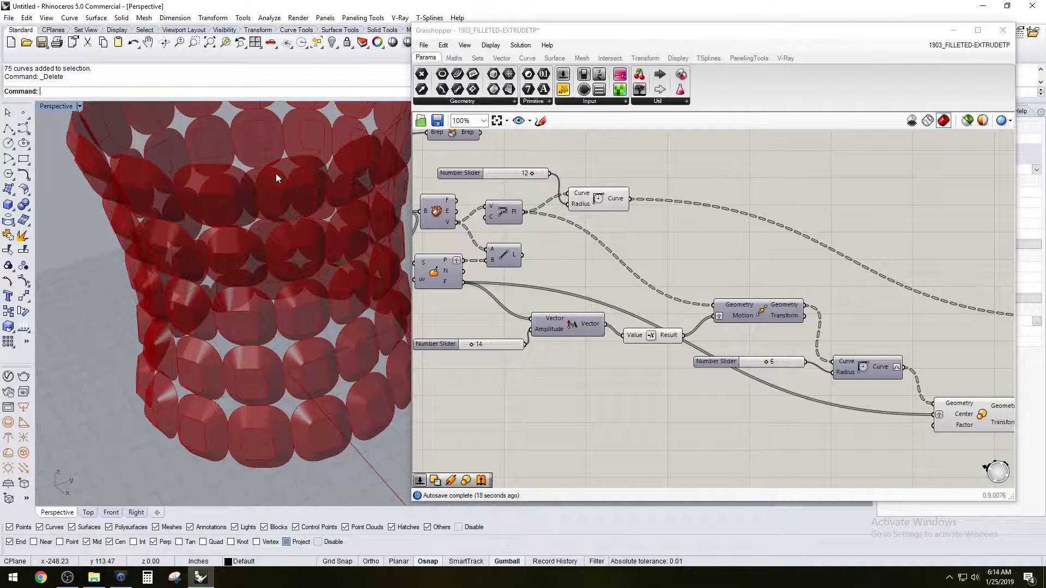
{"action": "right_click_drag", "start_coordinate": [726, 290], "coordinate": [634, 271]}
{"action": "scroll", "coordinate": [888, 404], "scroll_direction": "up", "scroll_amount": 1}
{"action": "left_click", "coordinate": [888, 399]}
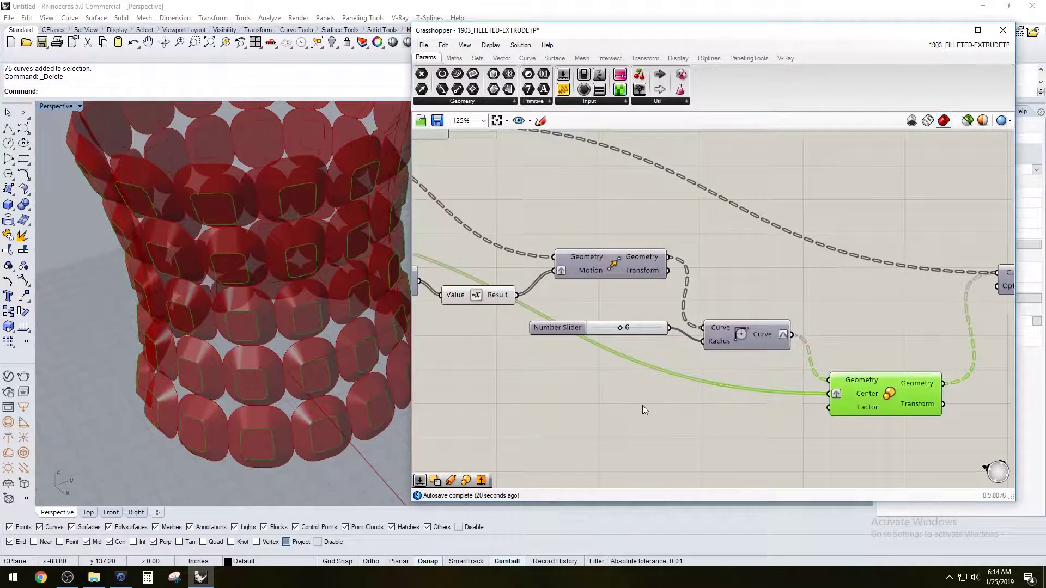
{"action": "right_click_drag", "start_coordinate": [231, 361], "coordinate": [326, 217]}
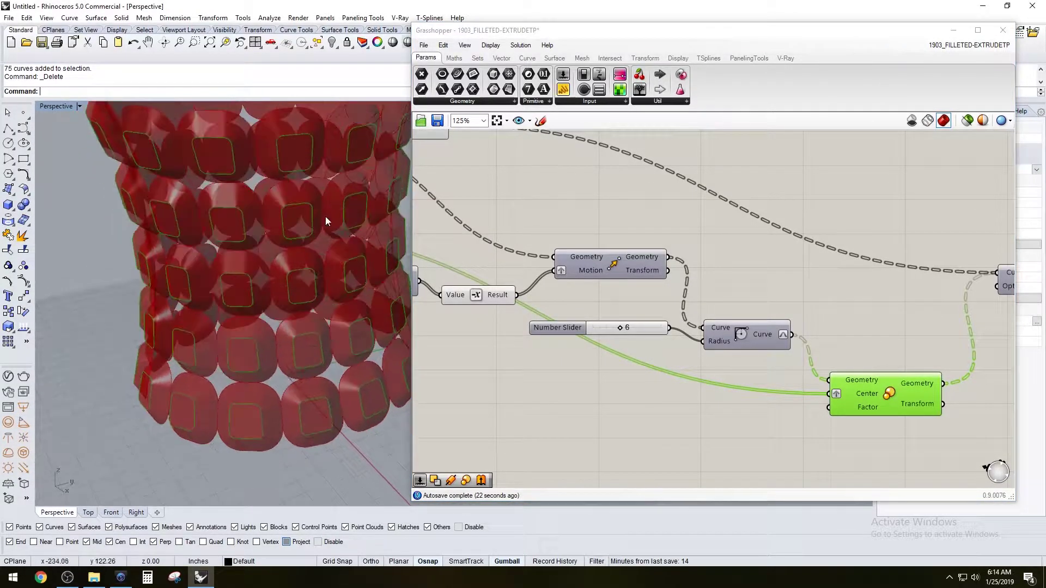
{"action": "right_click_drag", "start_coordinate": [289, 133], "coordinate": [270, 292]}
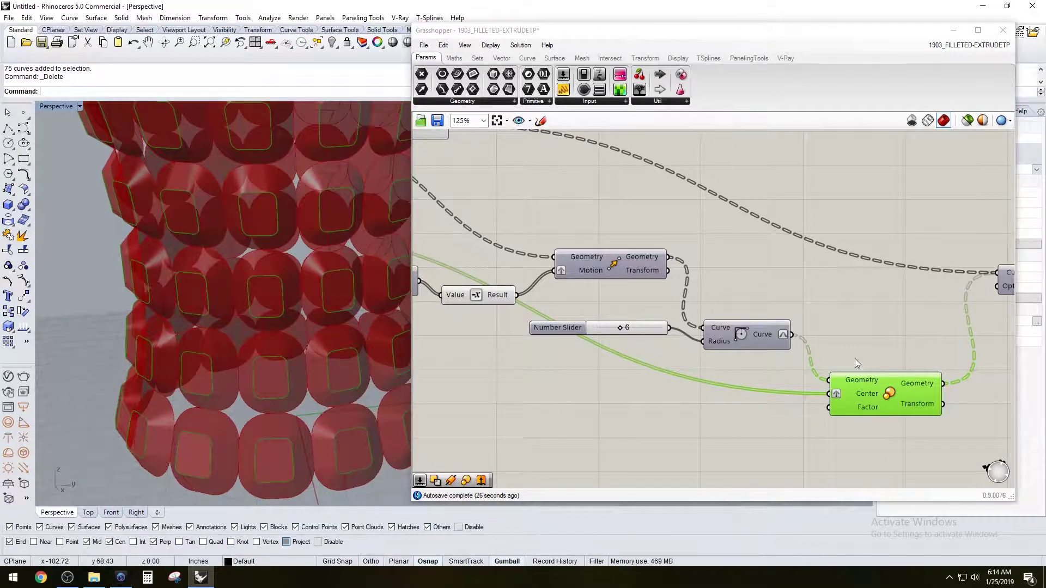
{"action": "right_click_drag", "start_coordinate": [325, 333], "coordinate": [303, 359]}
{"action": "right_click_drag", "start_coordinate": [904, 309], "coordinate": [821, 313]}
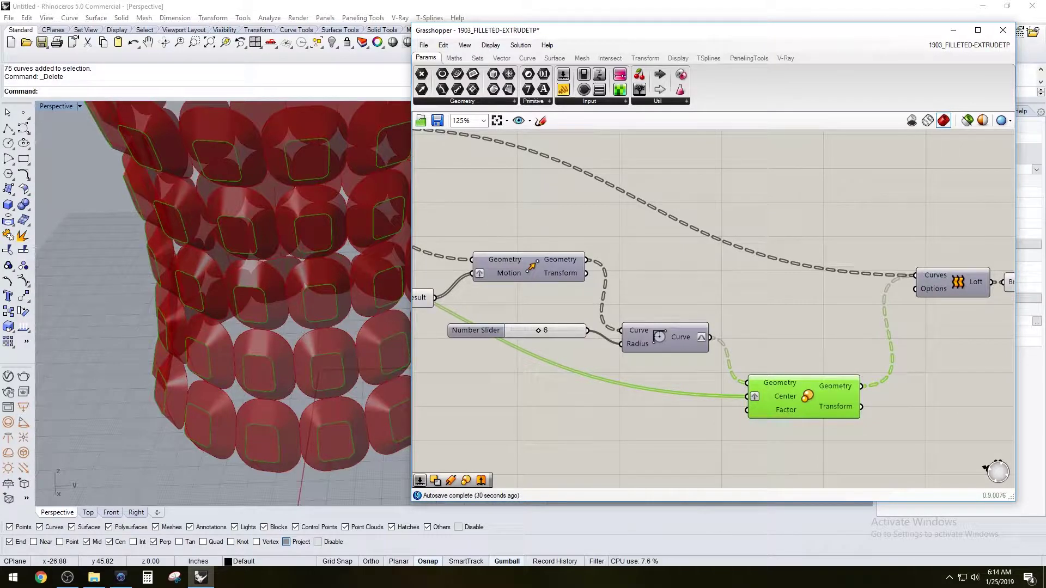
{"action": "scroll", "coordinate": [816, 273], "scroll_direction": "down", "scroll_amount": 5}
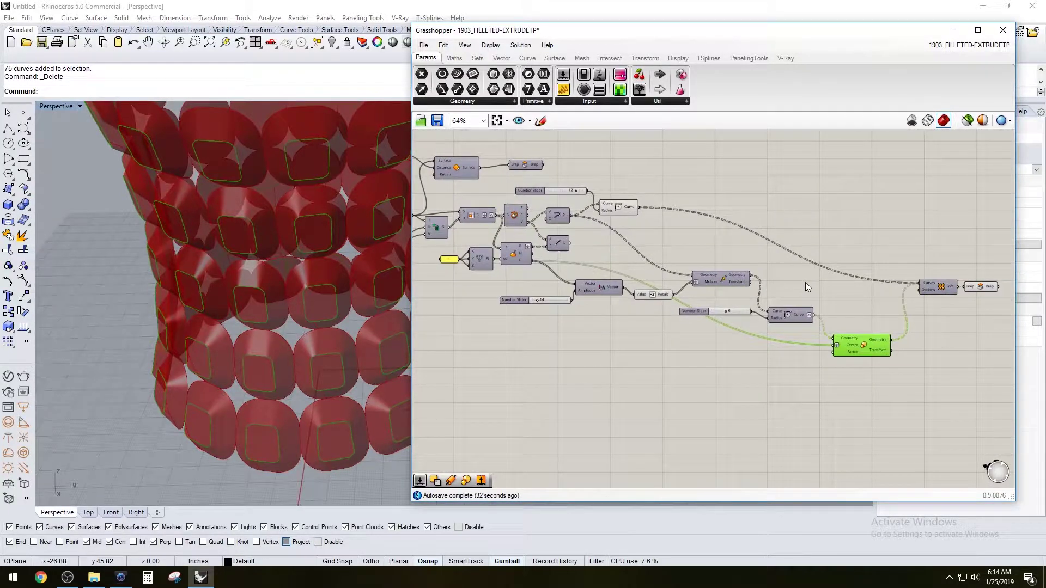
{"action": "scroll", "coordinate": [854, 303], "scroll_direction": "up", "scroll_amount": 1}
{"action": "right_click_drag", "start_coordinate": [854, 303], "coordinate": [787, 311]}
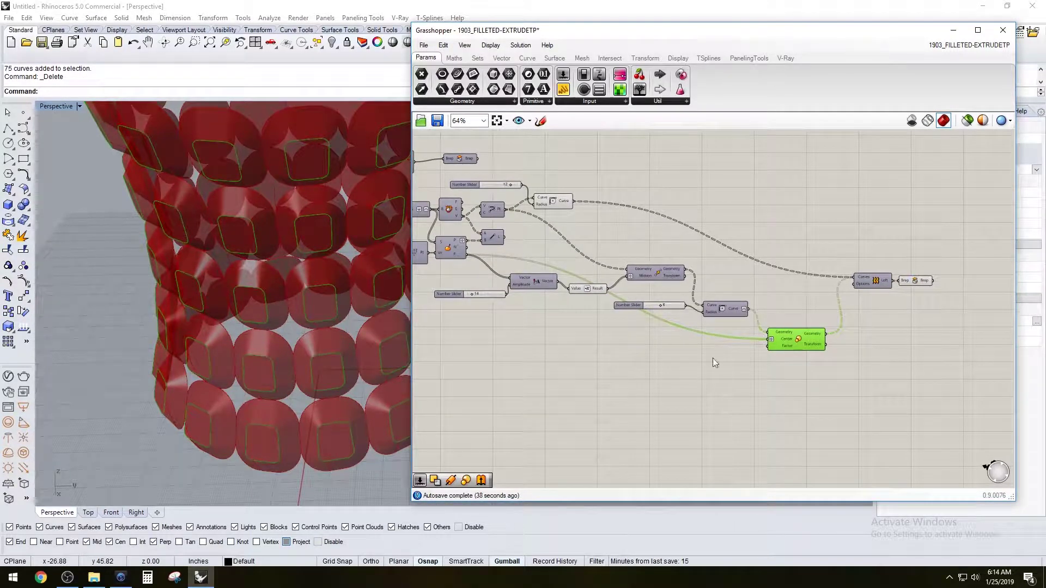
{"action": "left_click", "coordinate": [648, 357]}
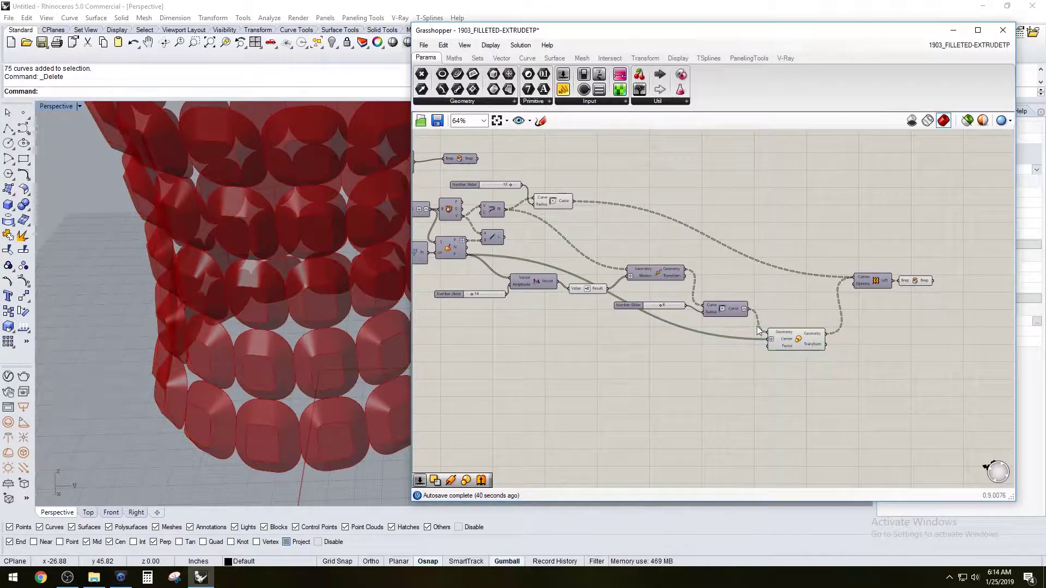
{"action": "scroll", "coordinate": [759, 330], "scroll_direction": "down", "scroll_amount": 2}
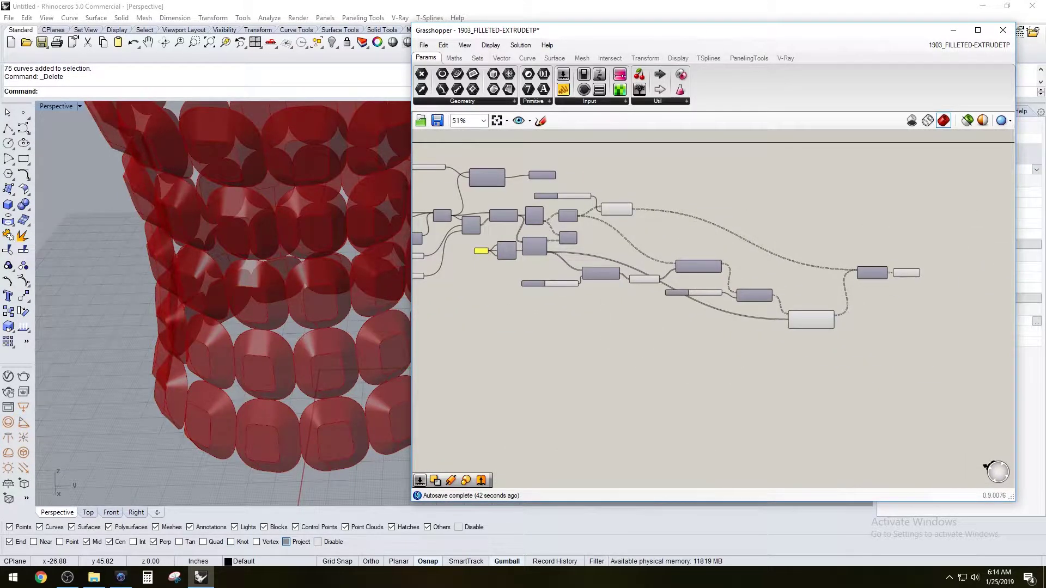